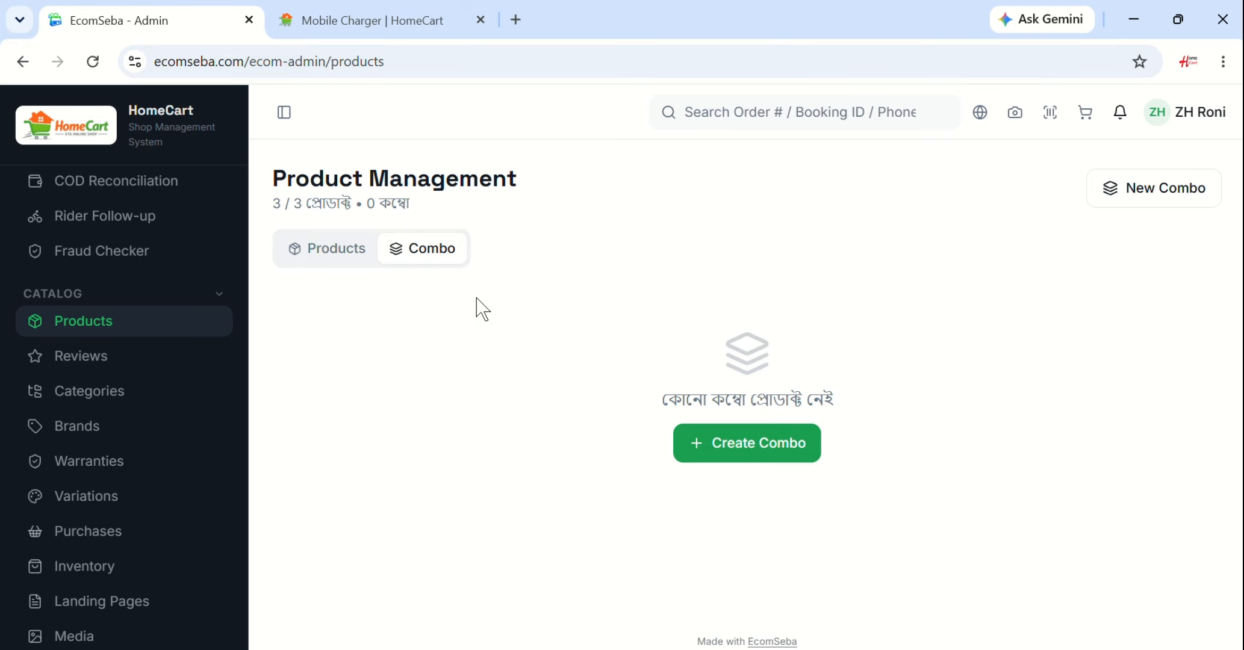
# Review the existing products and the combo list in Product Management
pyautogui.click(337, 252)
pyautogui.scroll(-3, 404, 475)
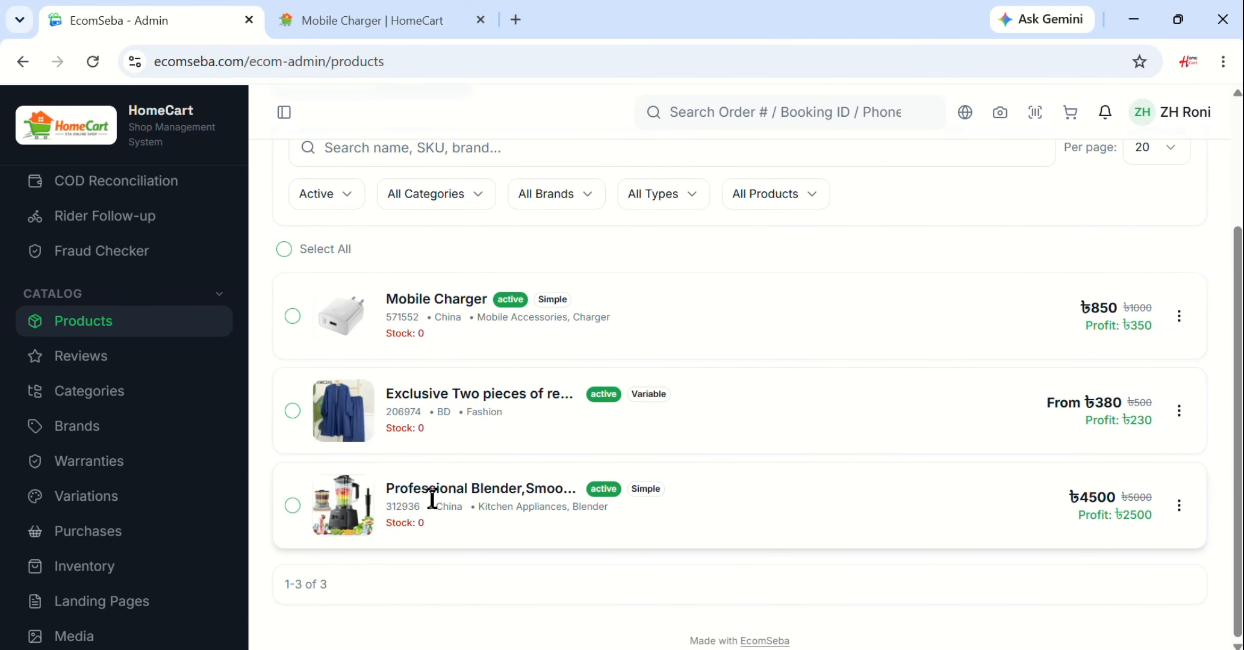
pyautogui.scroll(2, 568, 541)
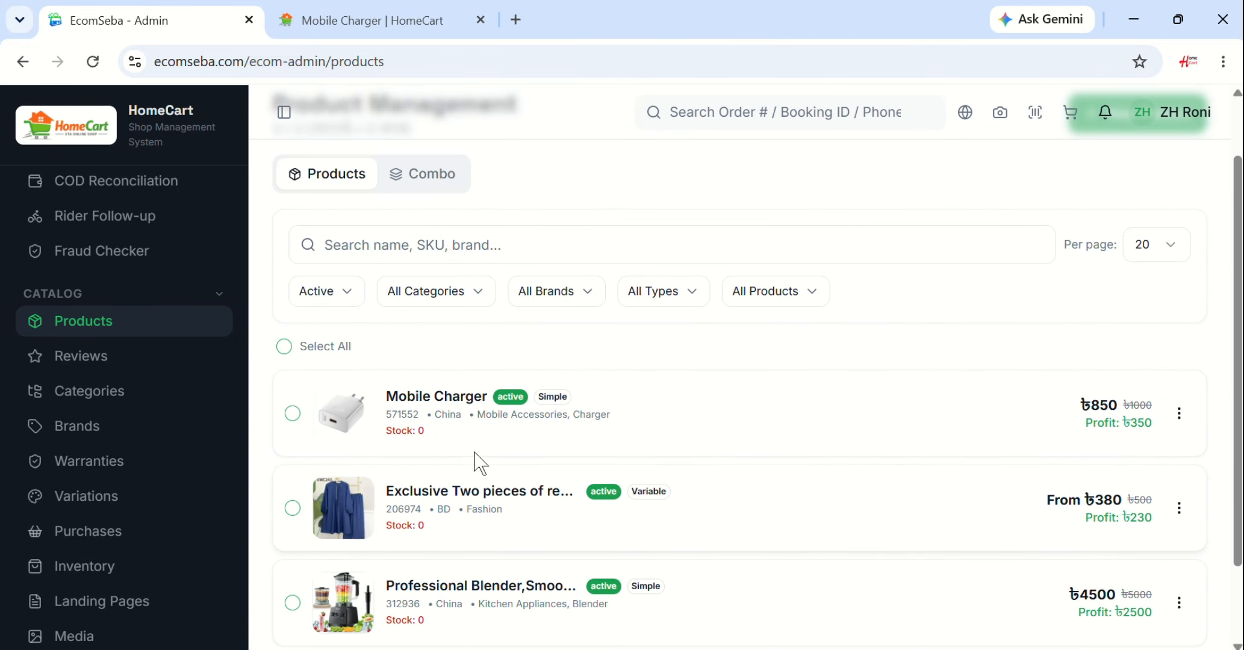
pyautogui.scroll(1, 469, 444)
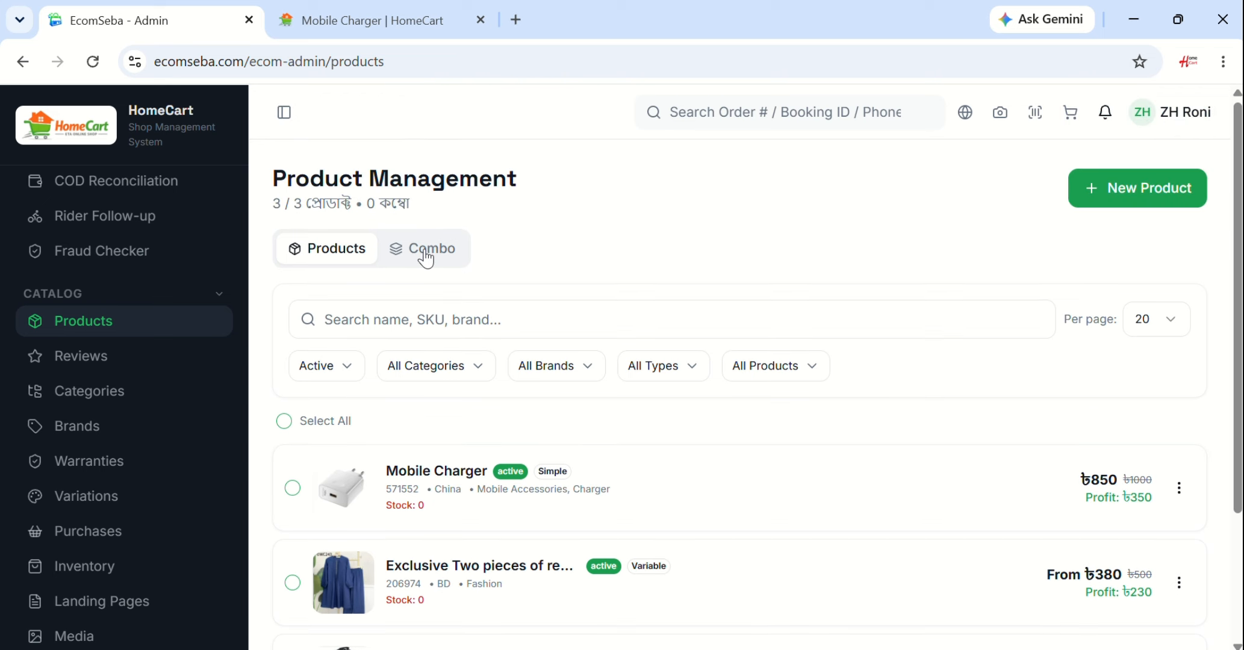
pyautogui.click(426, 258)
pyautogui.click(328, 260)
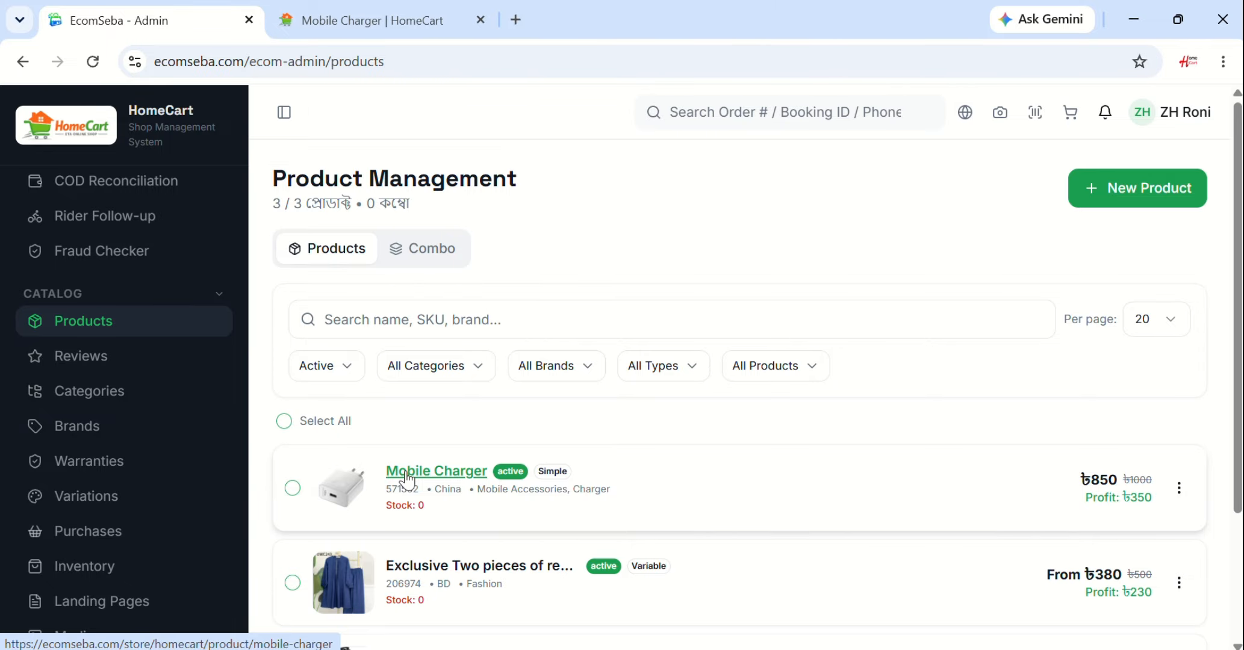
pyautogui.scroll(-2, 406, 478)
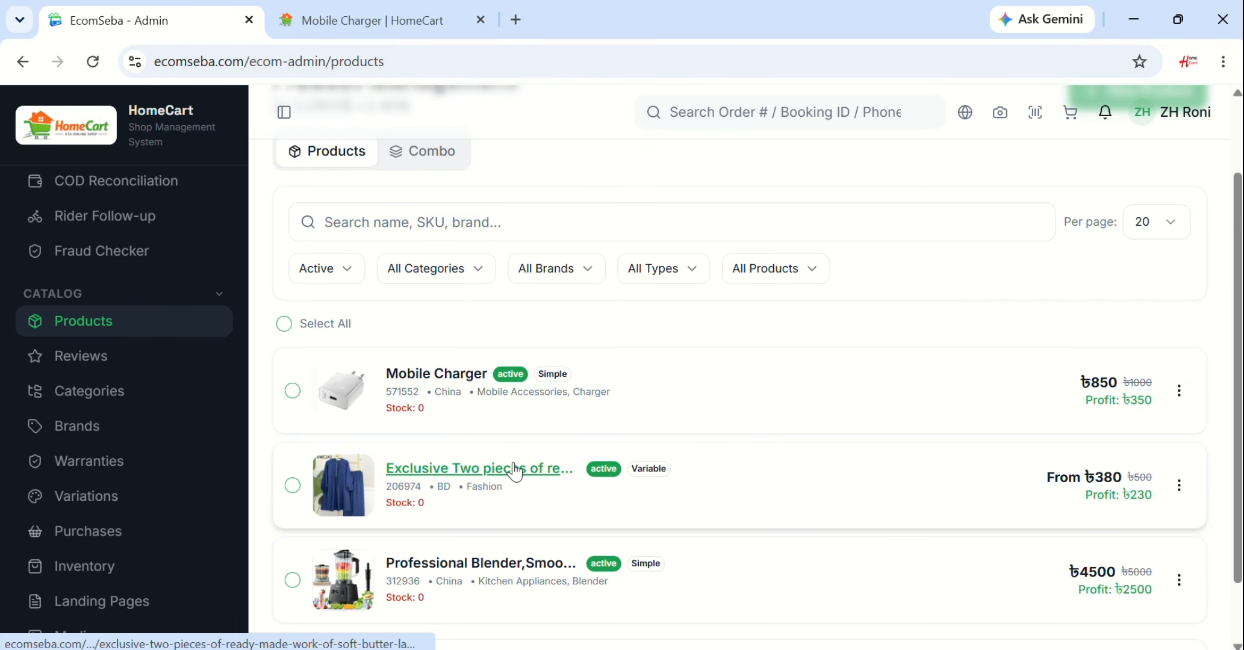
pyautogui.scroll(2, 512, 471)
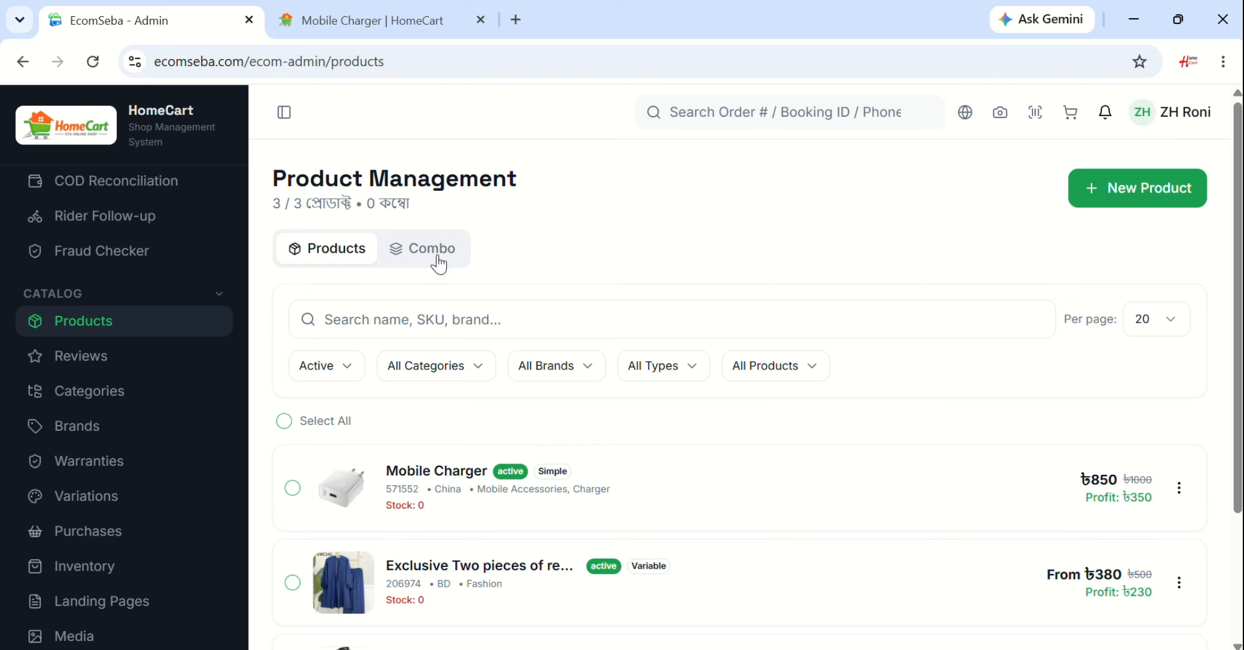
pyautogui.click(419, 253)
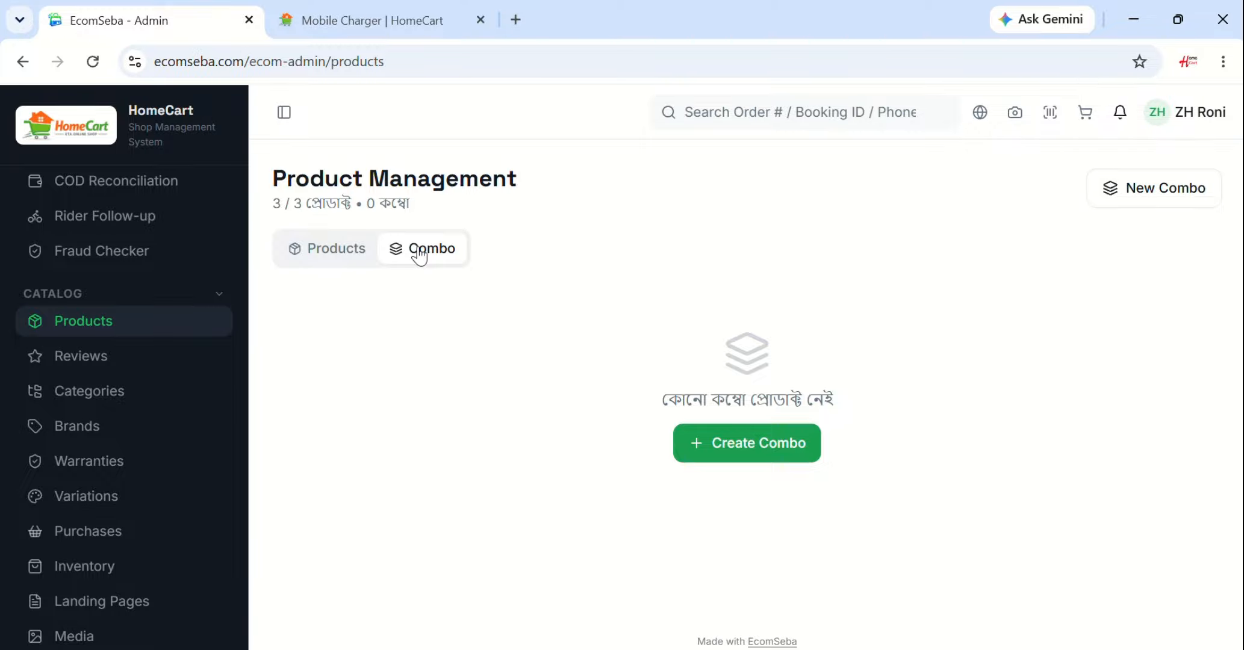
pyautogui.click(314, 257)
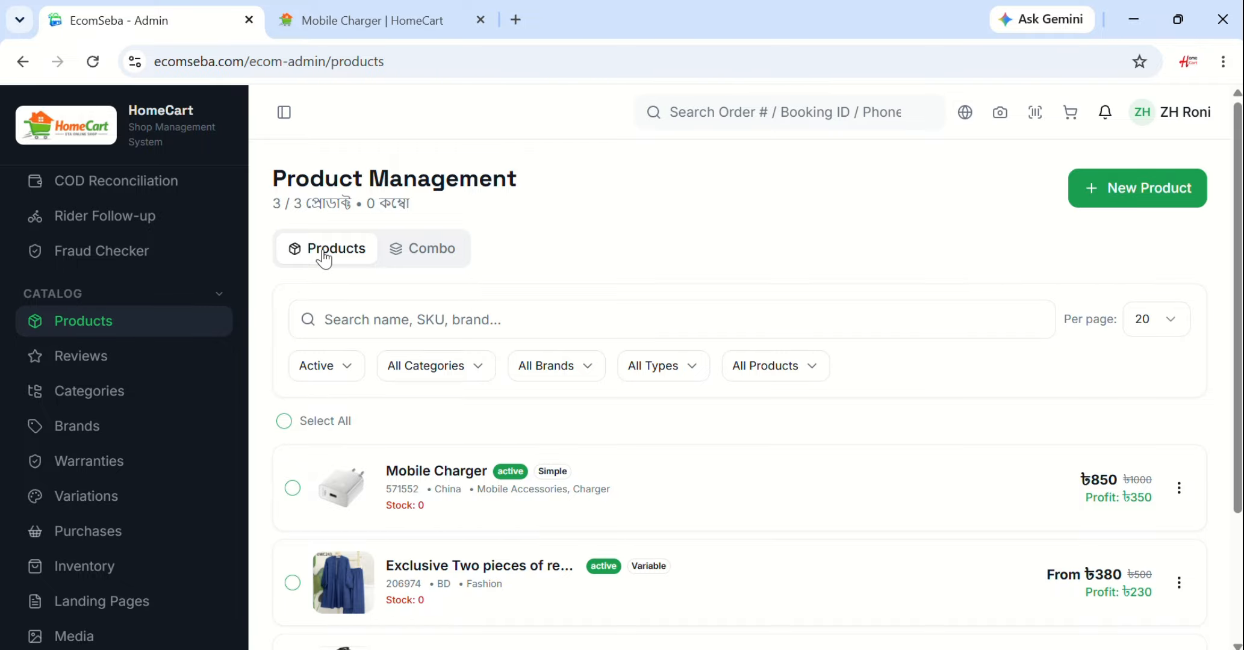
# Start a new combo product and choose Standard Combo as its combo type
pyautogui.click(416, 258)
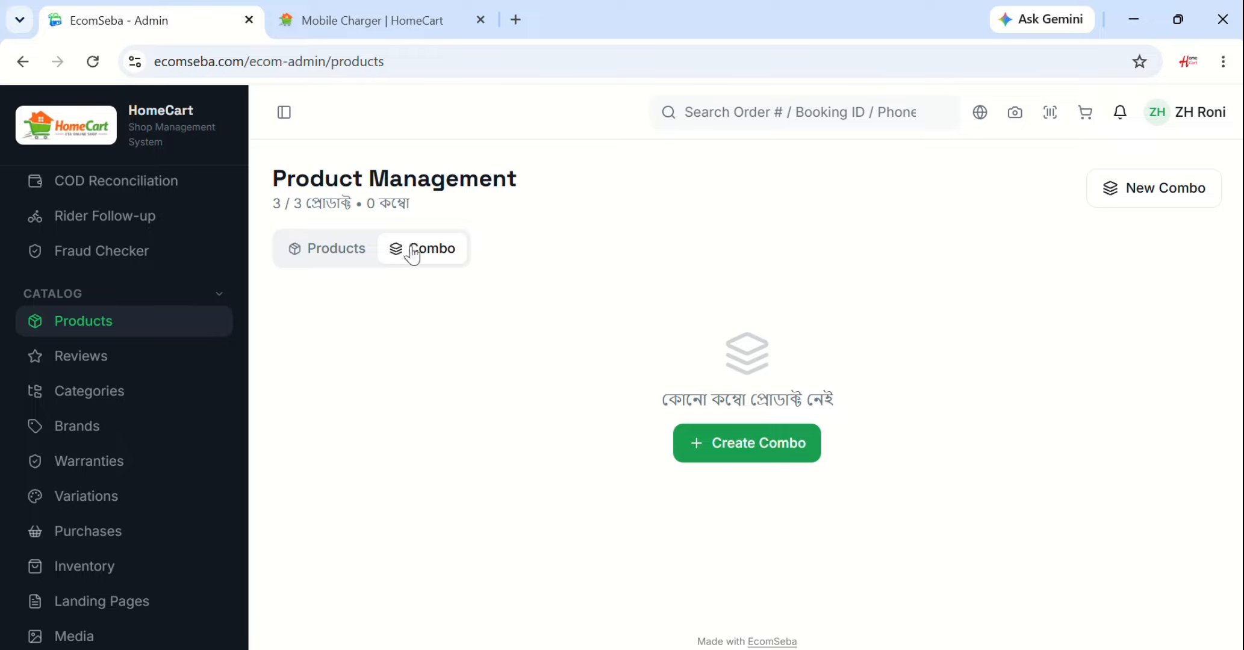
pyautogui.click(1149, 191)
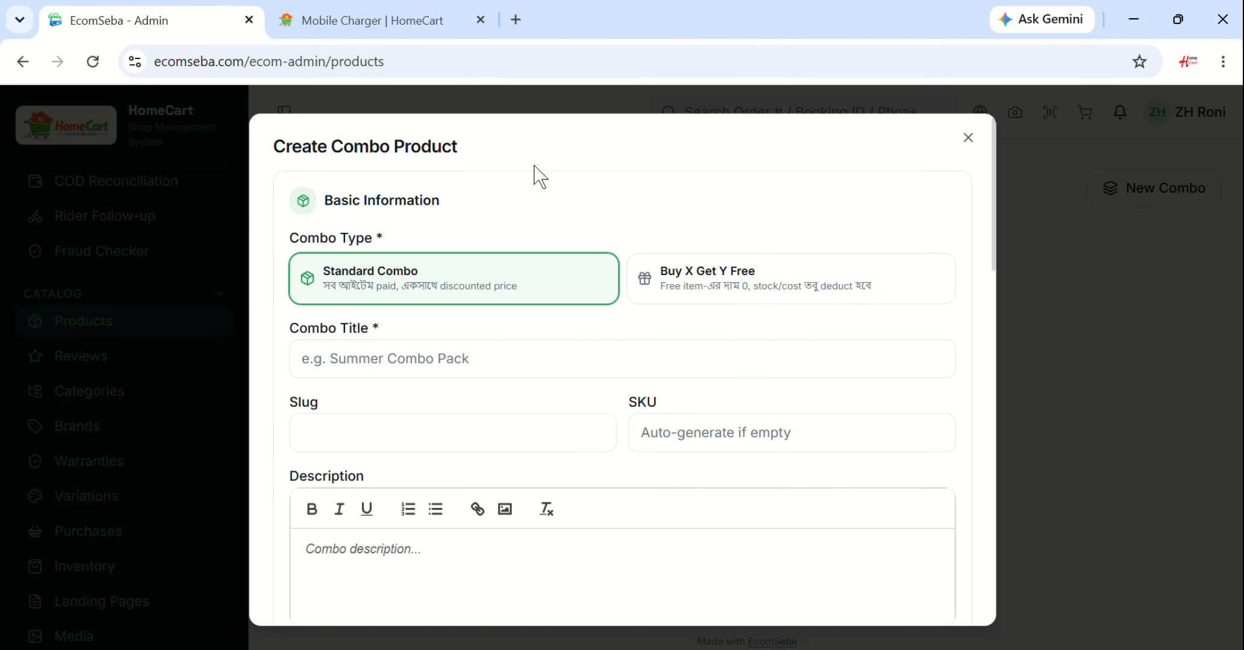
pyautogui.scroll(-10, 523, 415)
pyautogui.scroll(-5, 529, 420)
pyautogui.scroll(15, 518, 428)
pyautogui.moveTo(325, 201); pyautogui.dragTo(469, 208)
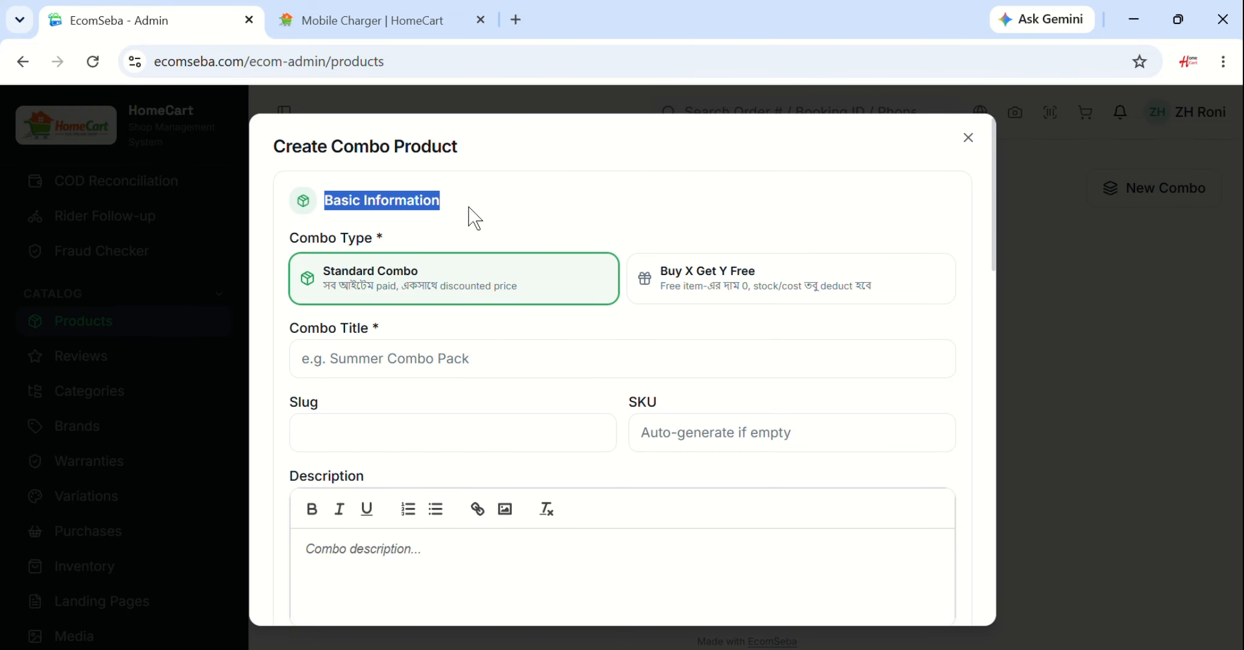
pyautogui.click(607, 207)
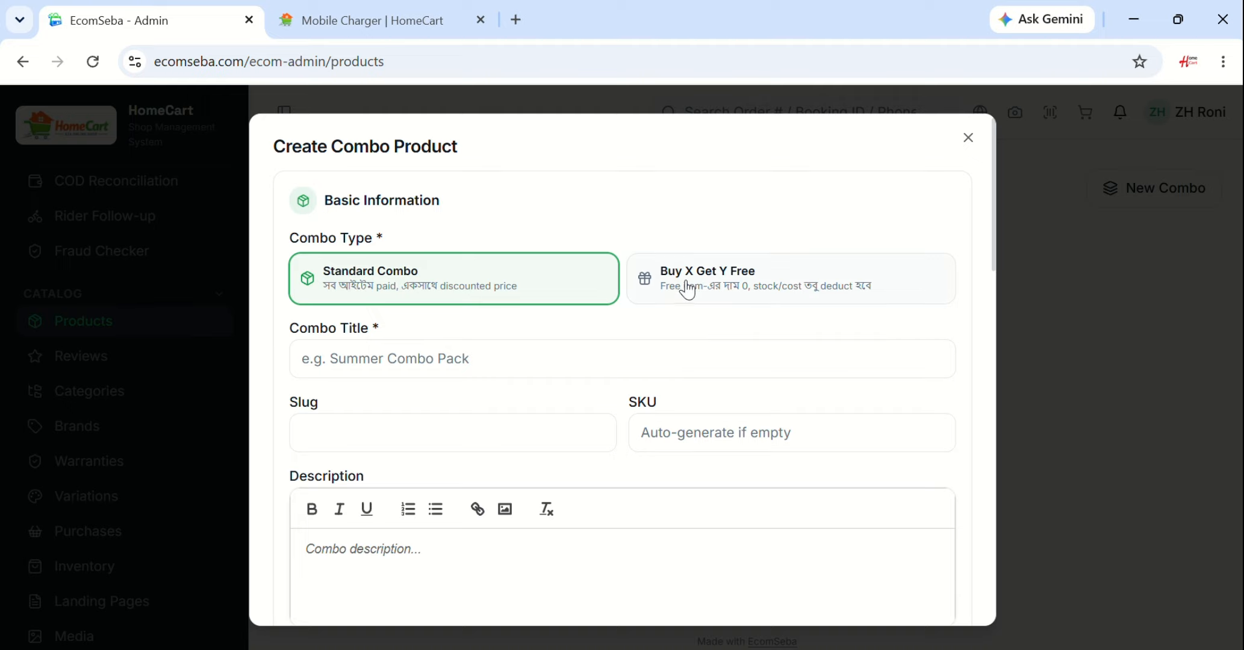
pyautogui.click(722, 292)
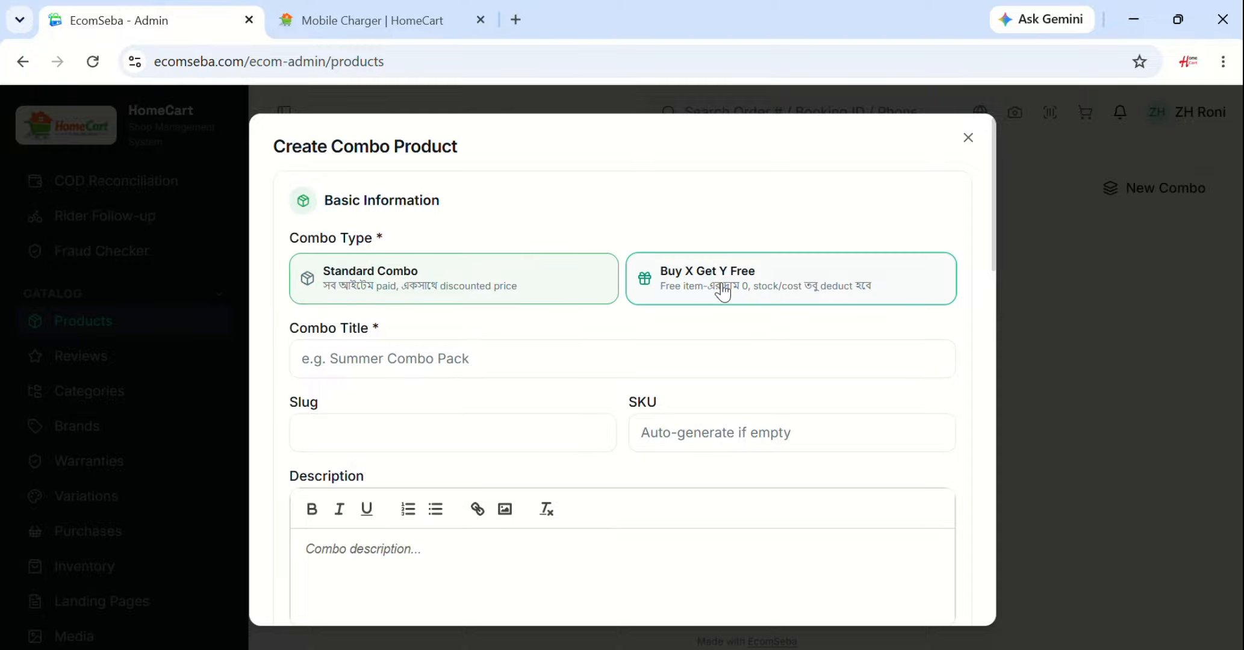
pyautogui.click(466, 283)
pyautogui.click(716, 289)
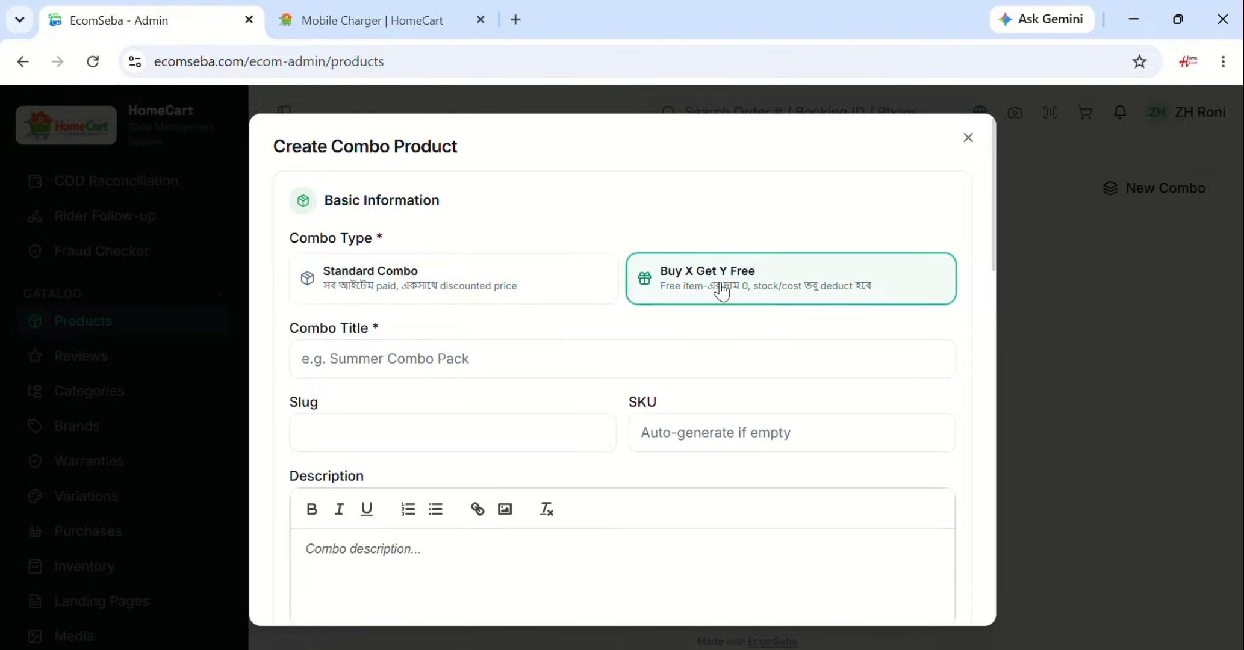
pyautogui.click(504, 282)
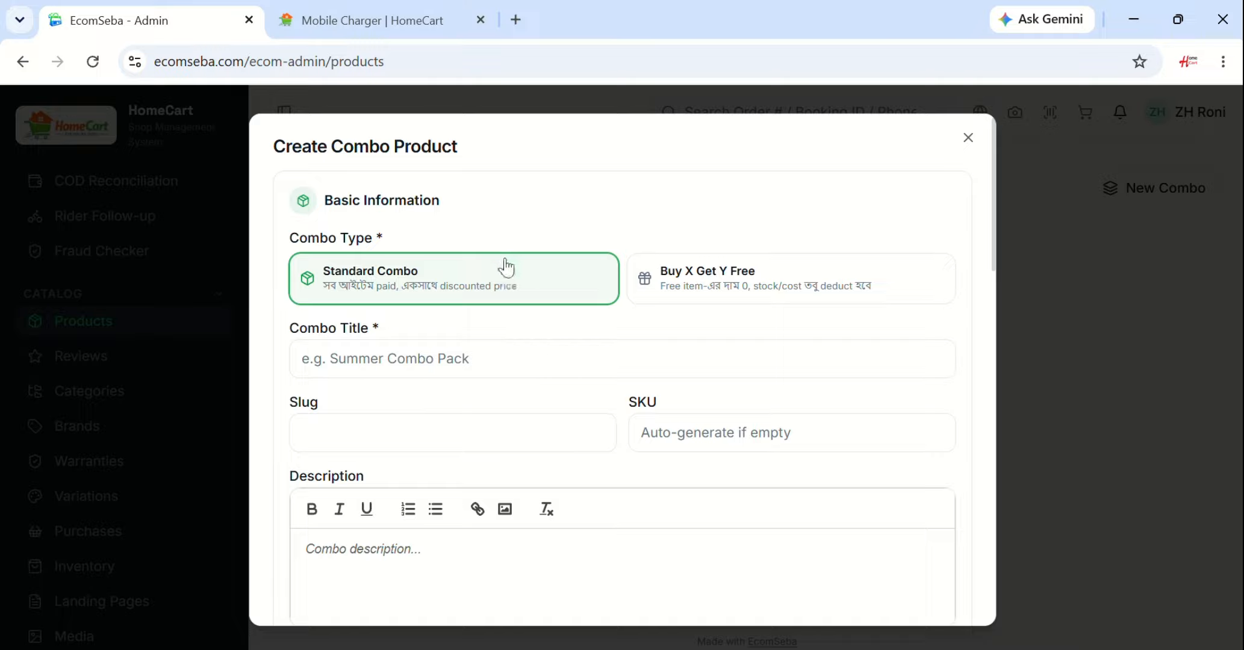
# Enter "Blender and Charger Combo Offer" as the combo's title
pyautogui.click(355, 365)
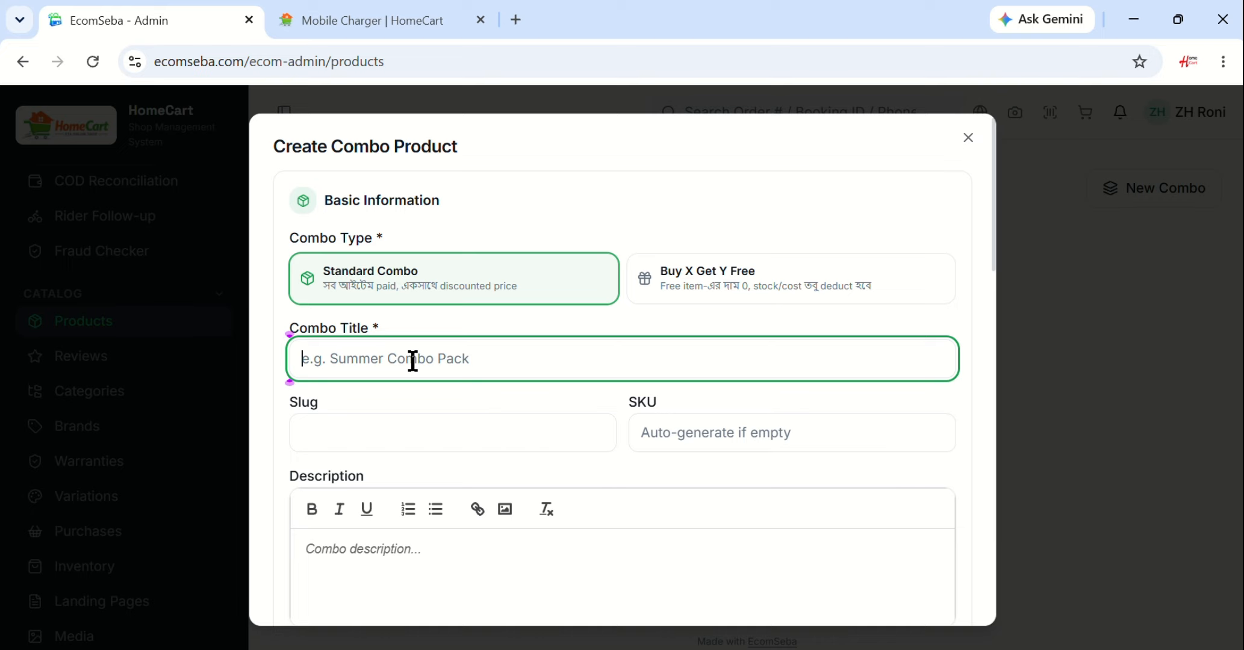
pyautogui.write('Be')
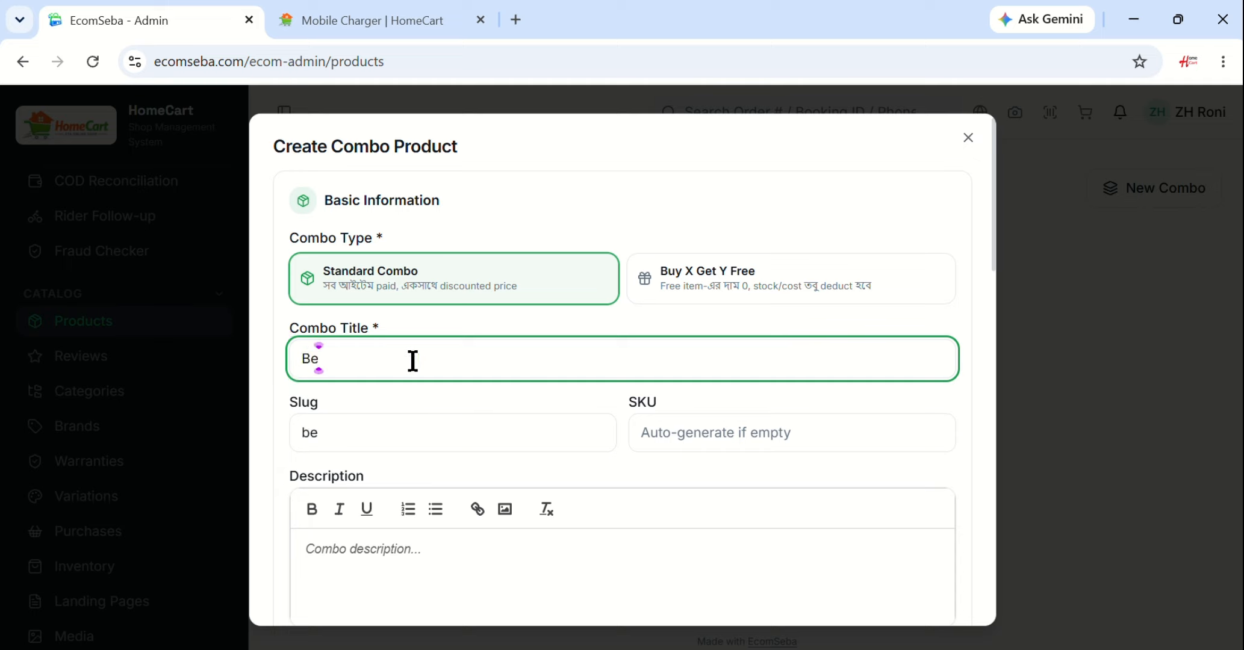
pyautogui.press('BackSpace')
pyautogui.write('k')
pyautogui.press('BackSpace')
pyautogui.write('lender')
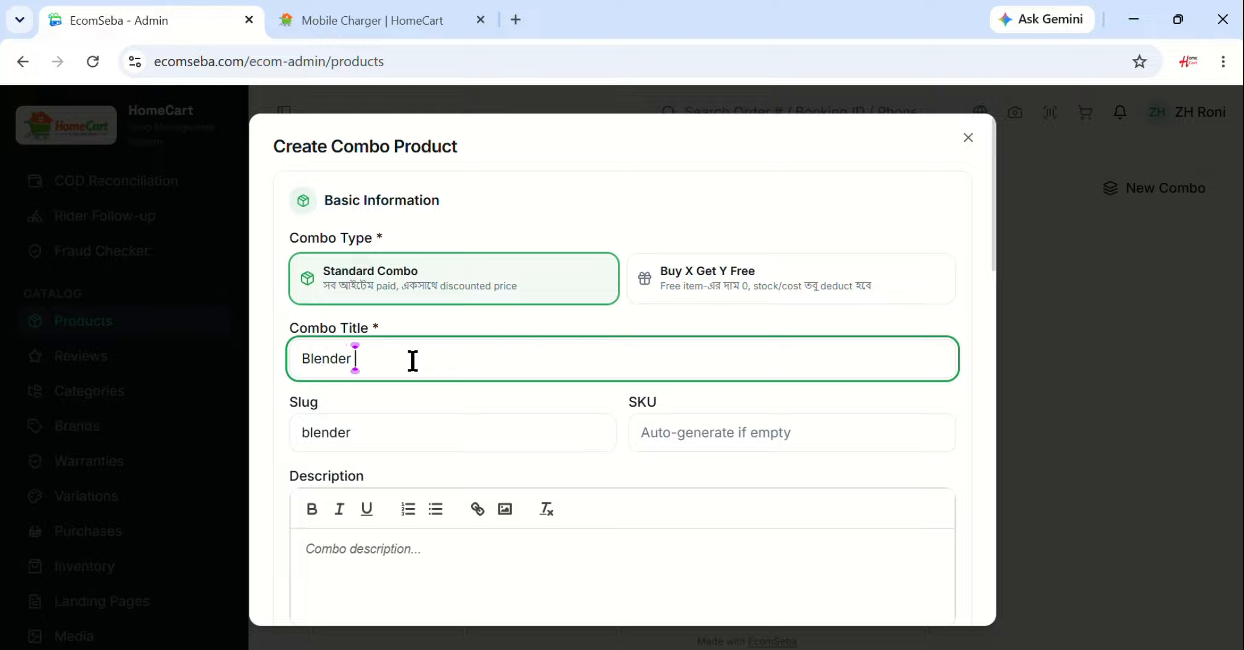
pyautogui.write(' & Charger')
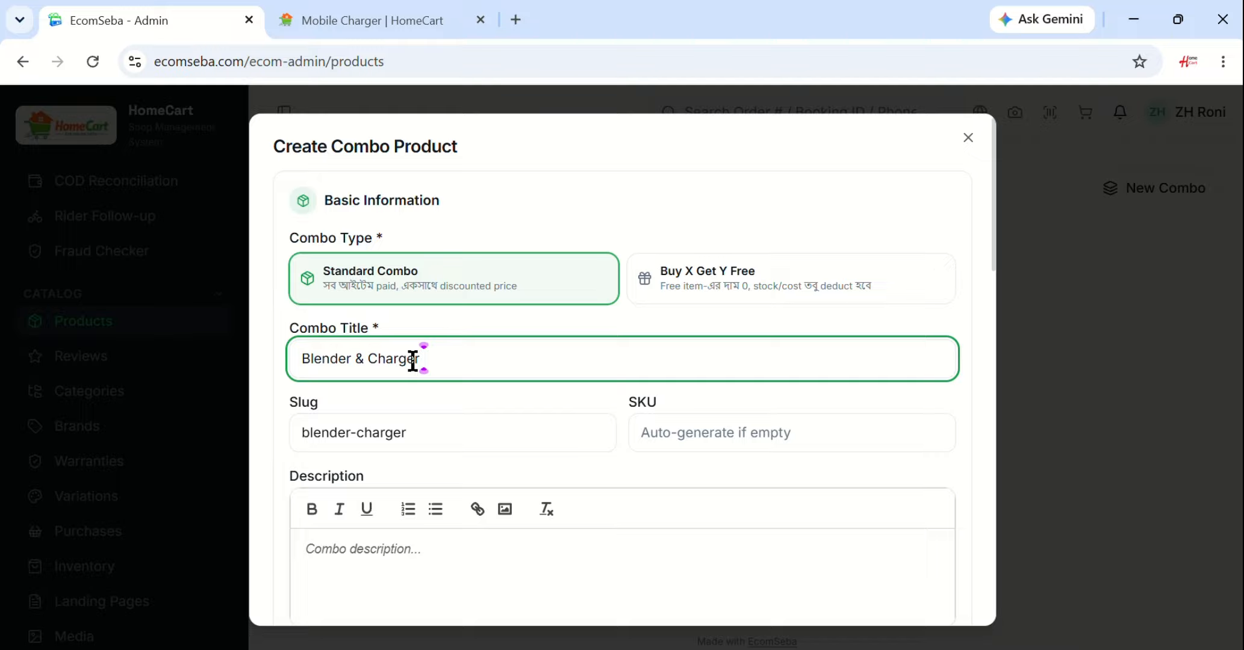
pyautogui.write(' Combo O')
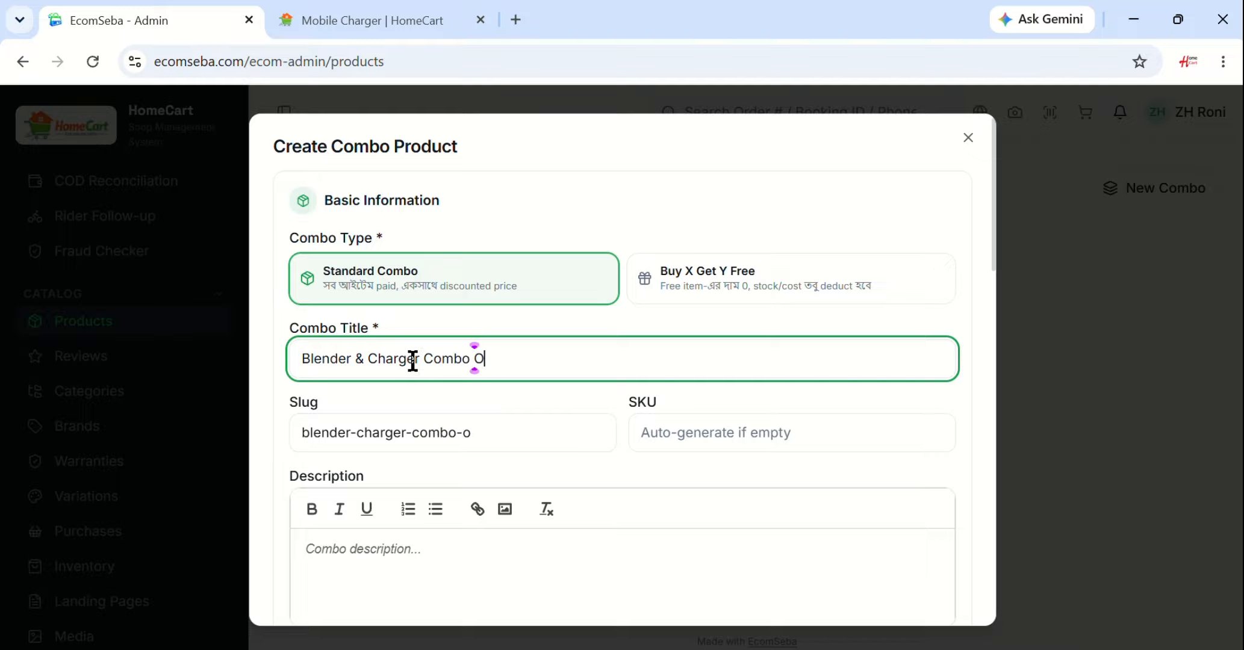
pyautogui.write('ffer')
pyautogui.doubleClick(358, 357)
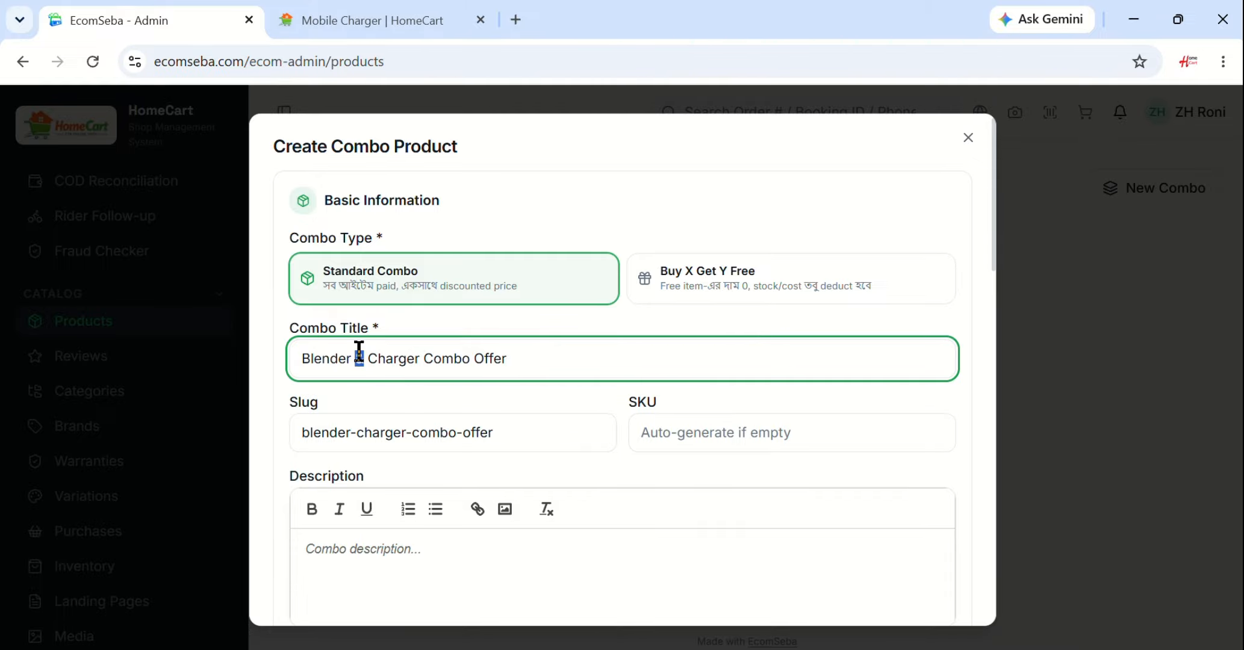
pyautogui.write('and')
pyautogui.click(573, 356)
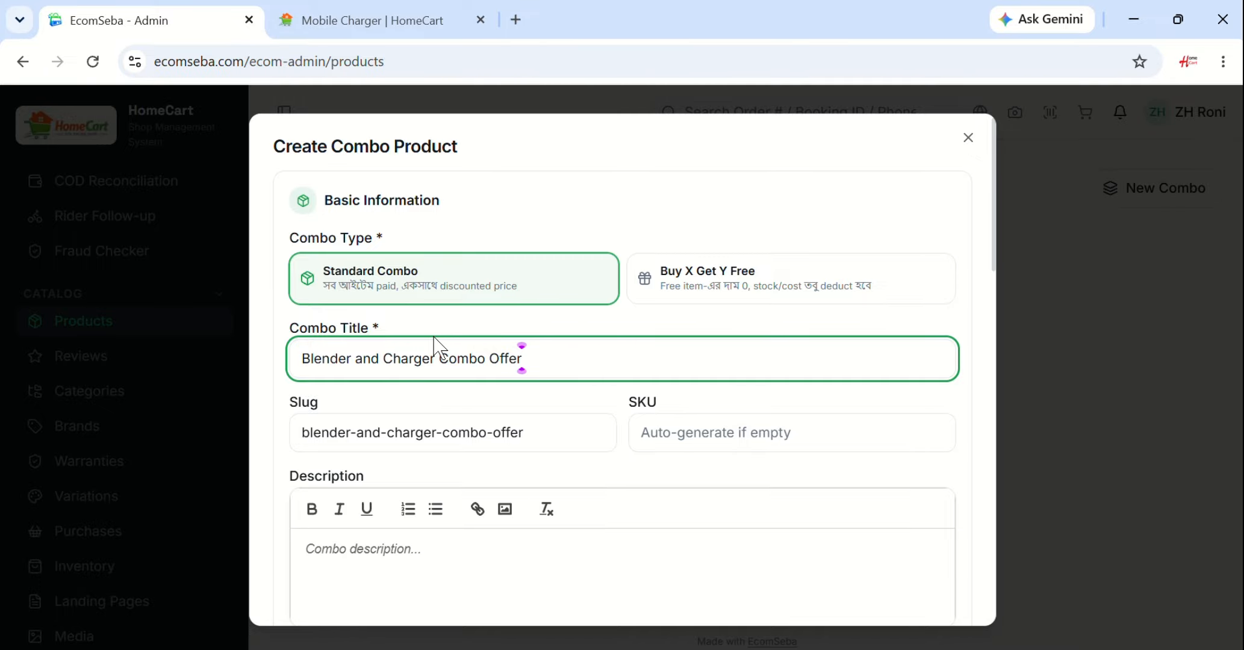
# Upload the picture 1492612_honor-supercharge-max-100w-charger from the Image folder as the combo's image and save it with the default crop
pyautogui.scroll(-2, 429, 311)
pyautogui.scroll(-2, 429, 311)
pyautogui.click(380, 369)
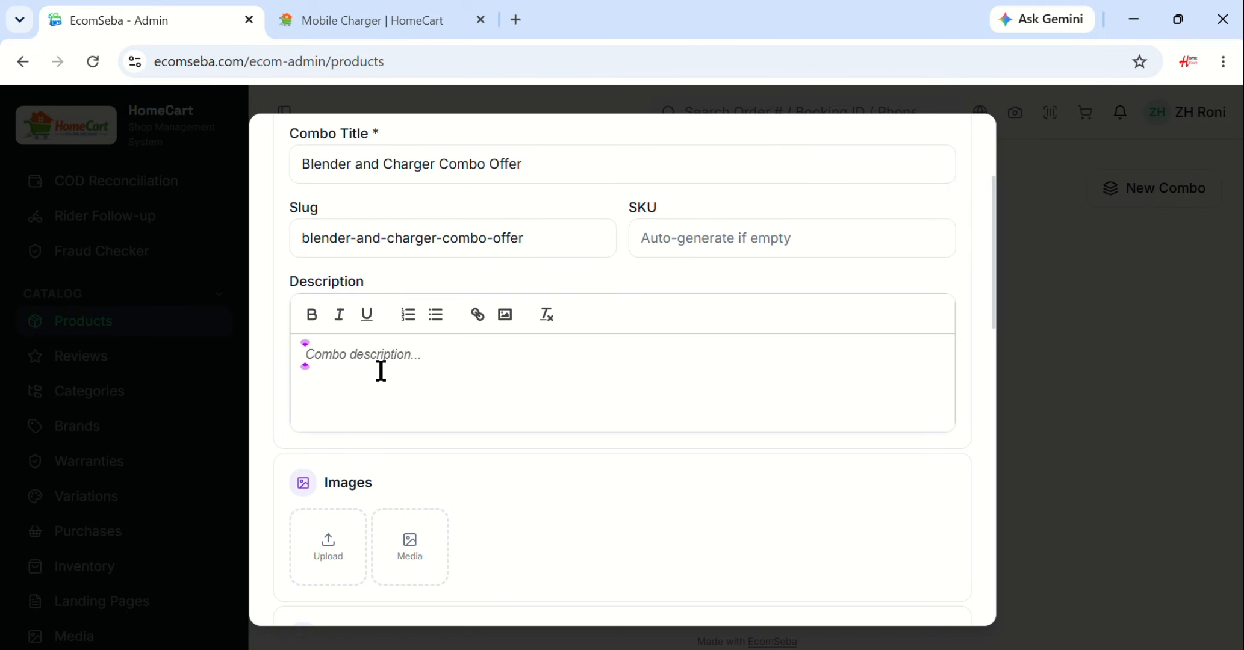
pyautogui.scroll(-4, 380, 371)
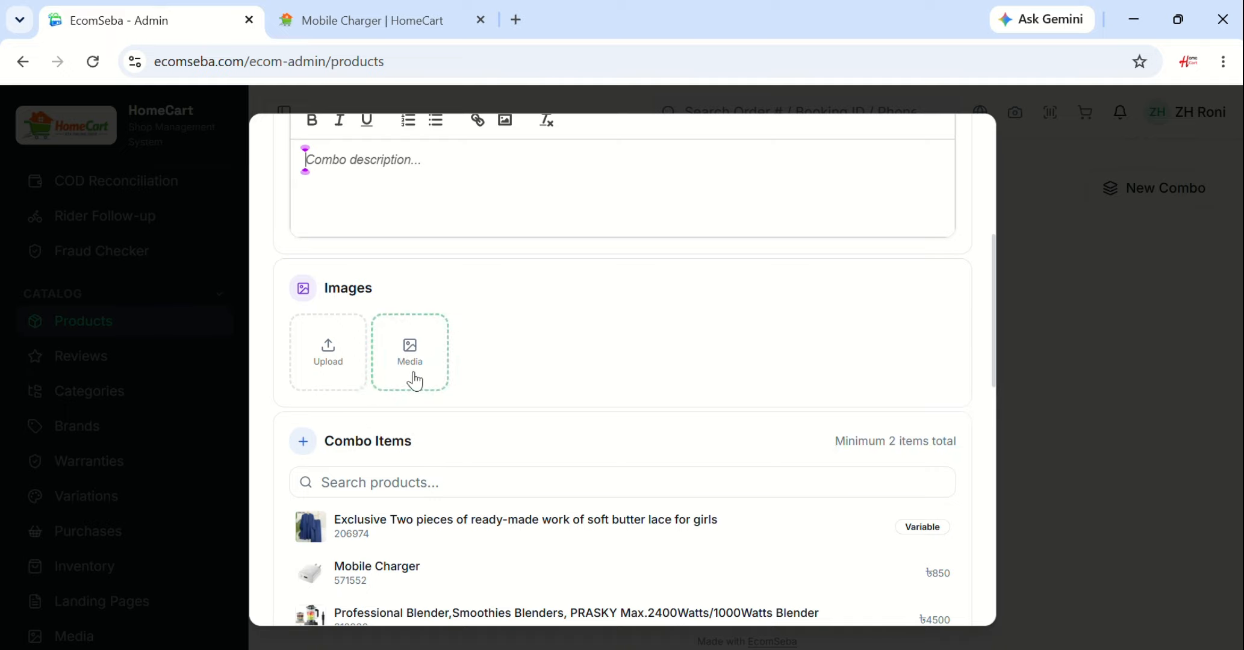
pyautogui.click(327, 363)
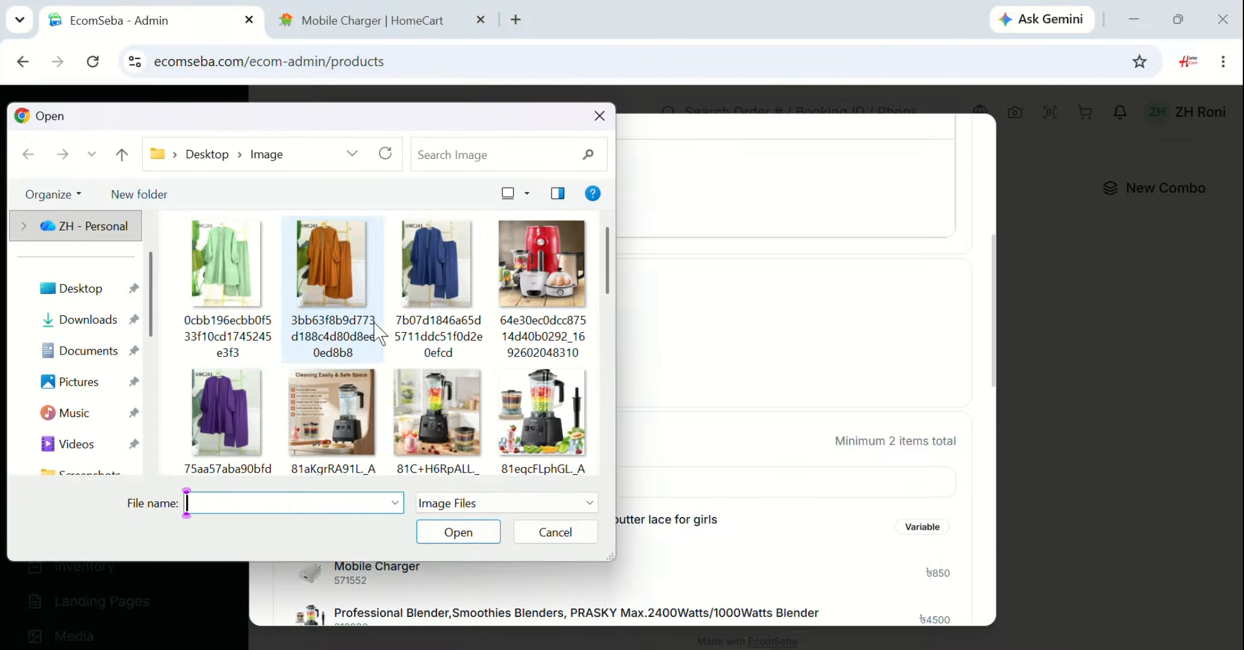
pyautogui.scroll(-4, 377, 331)
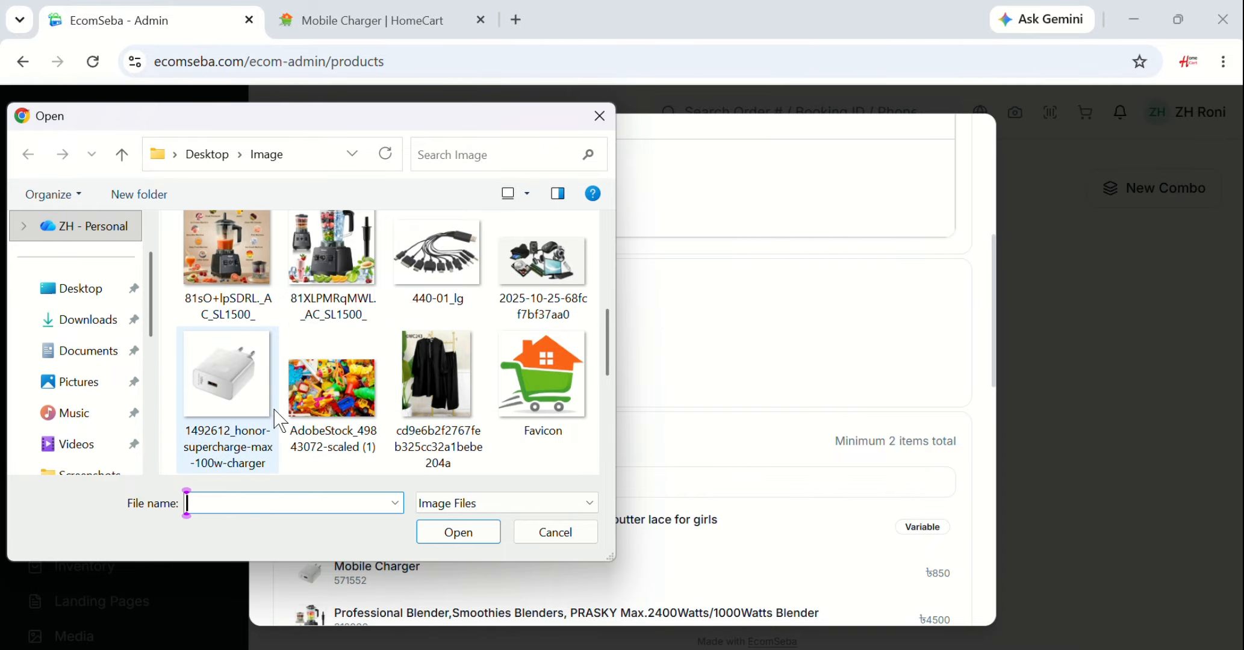
pyautogui.click(234, 395)
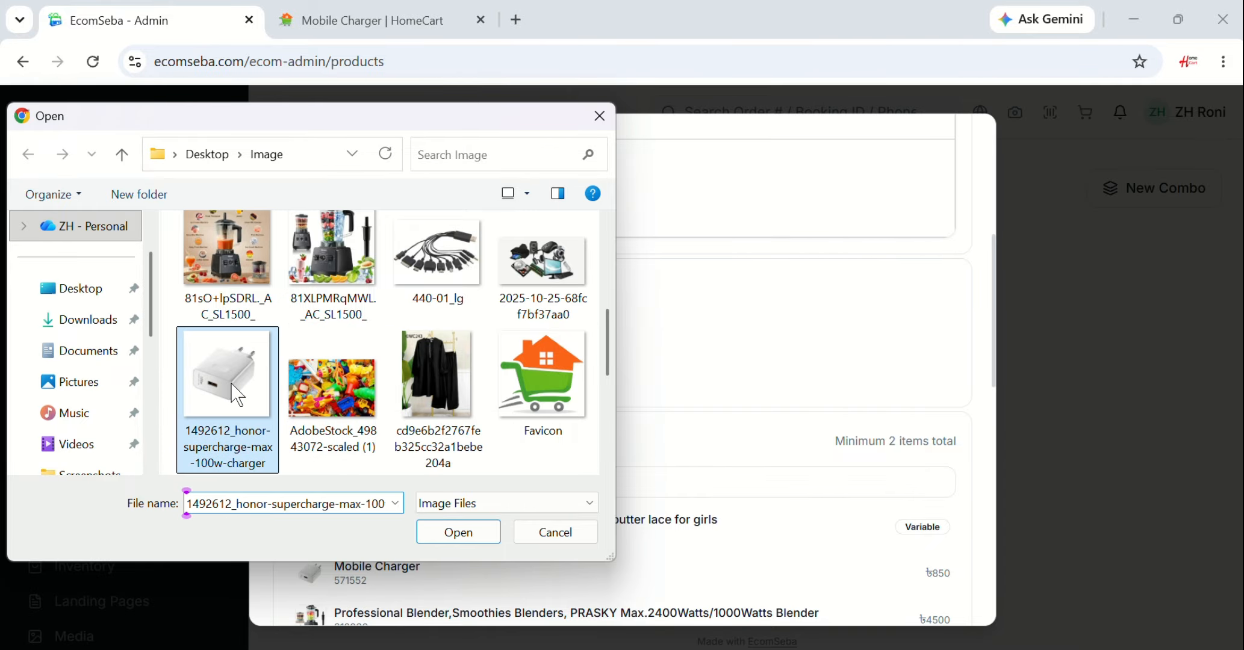
pyautogui.click(438, 536)
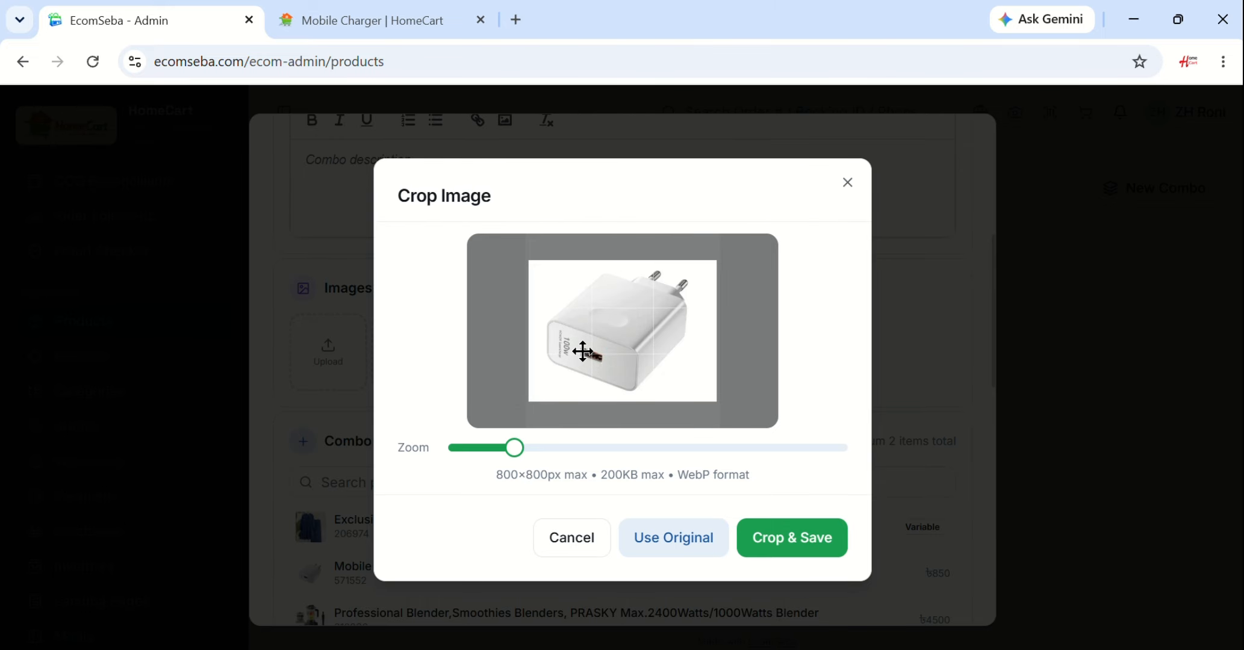
pyautogui.click(791, 546)
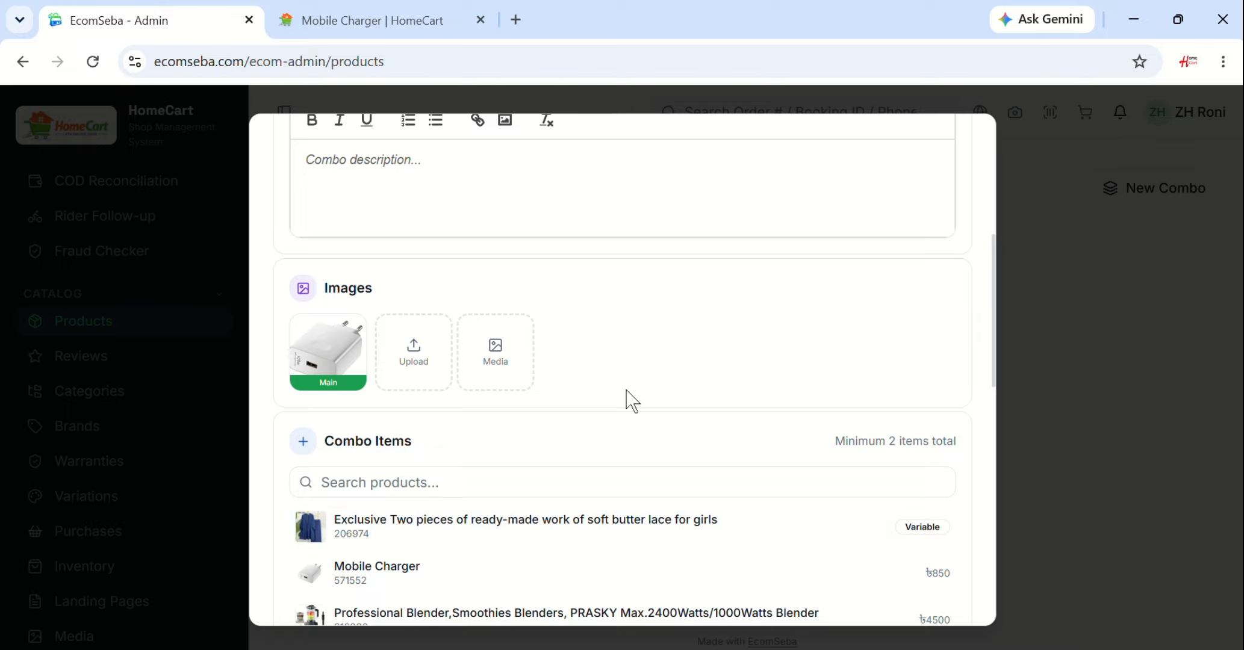
# Add the Mobile Charger and the Professional Blender to the combo items, one of each
pyautogui.scroll(-2, 567, 363)
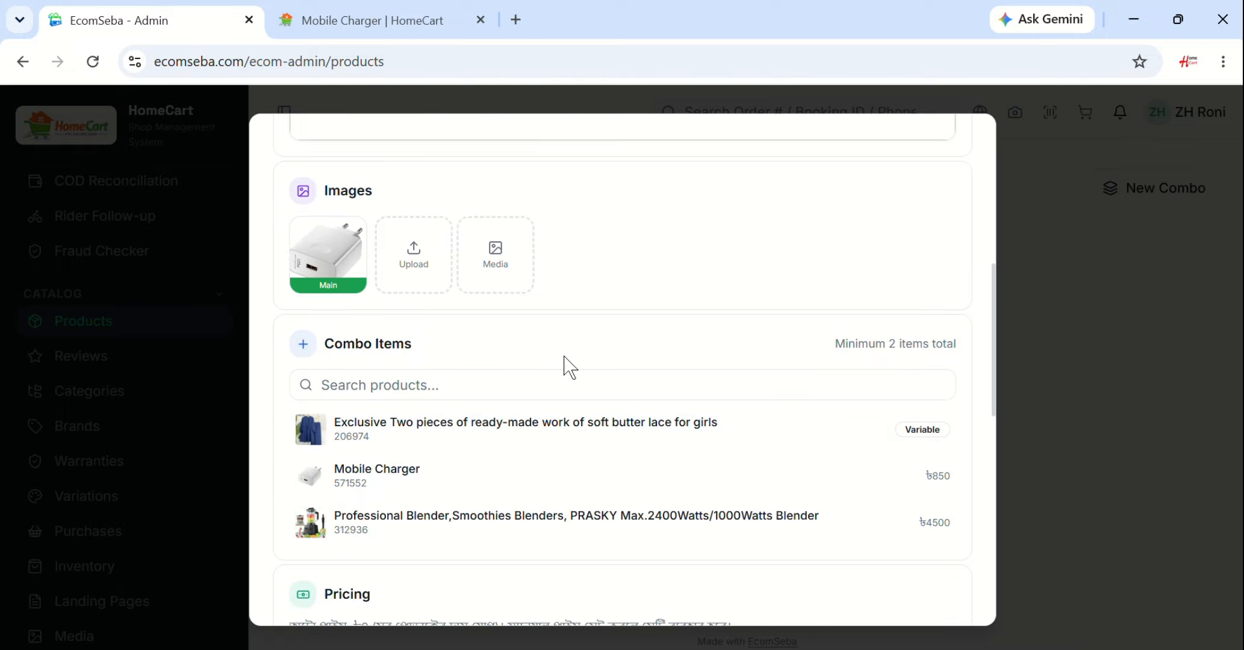
pyautogui.scroll(2, 314, 308)
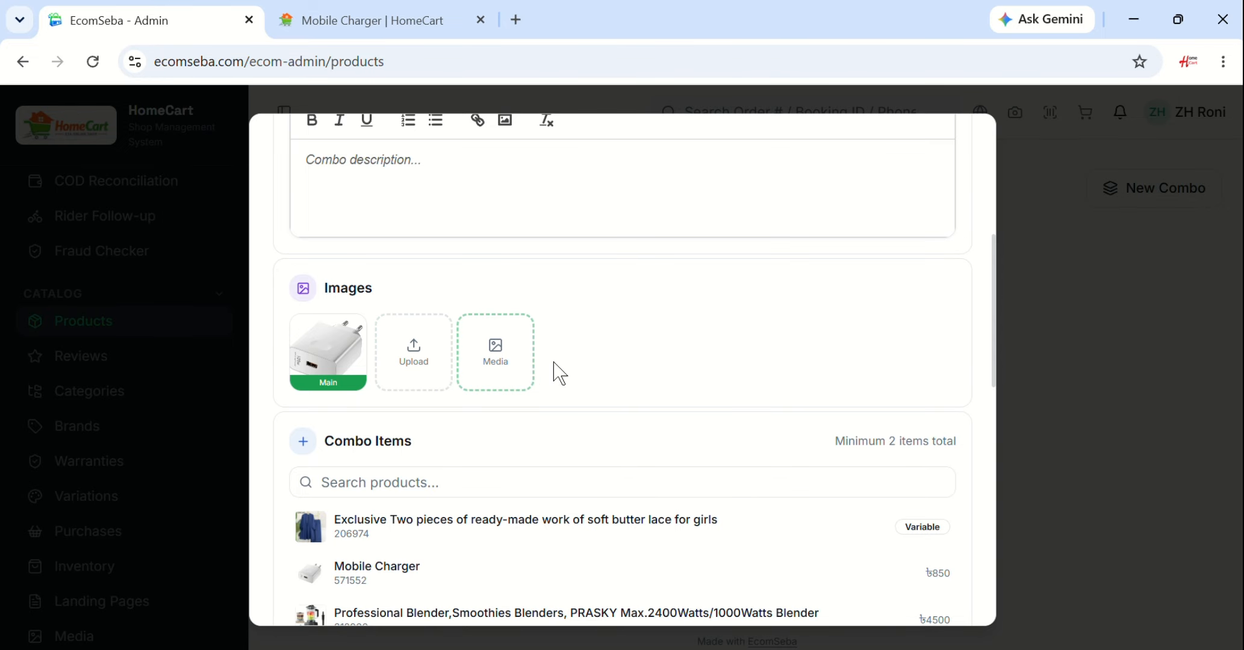
pyautogui.scroll(-2, 699, 369)
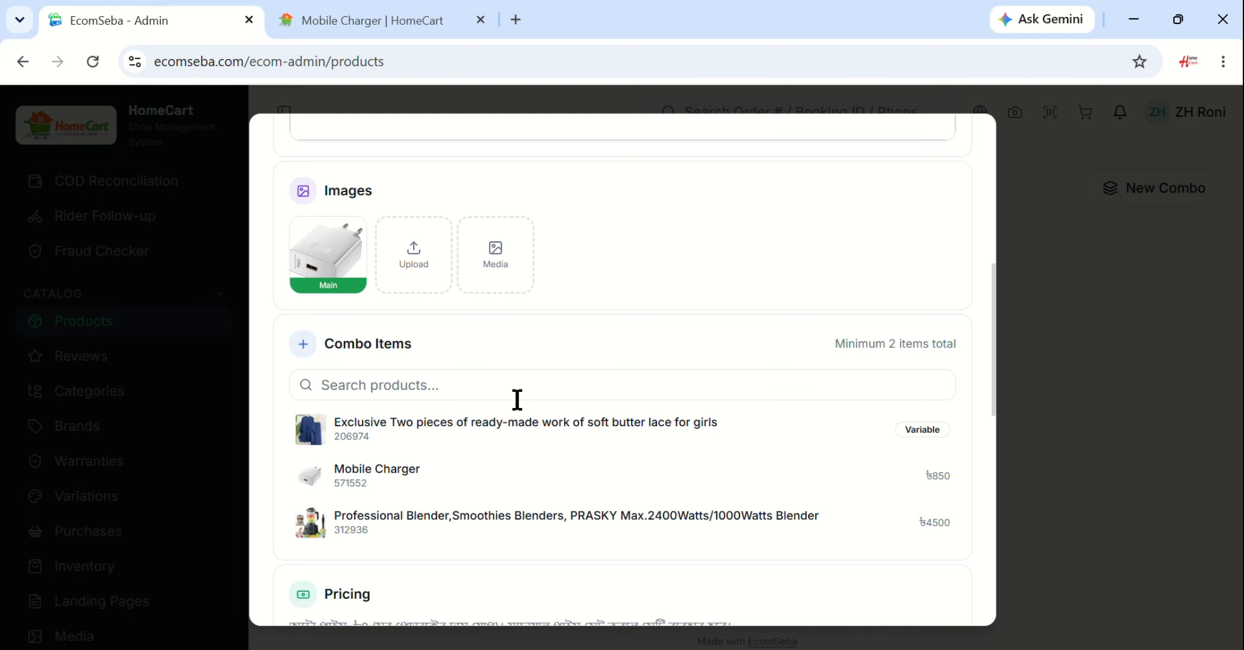
pyautogui.scroll(-2, 517, 399)
pyautogui.click(359, 384)
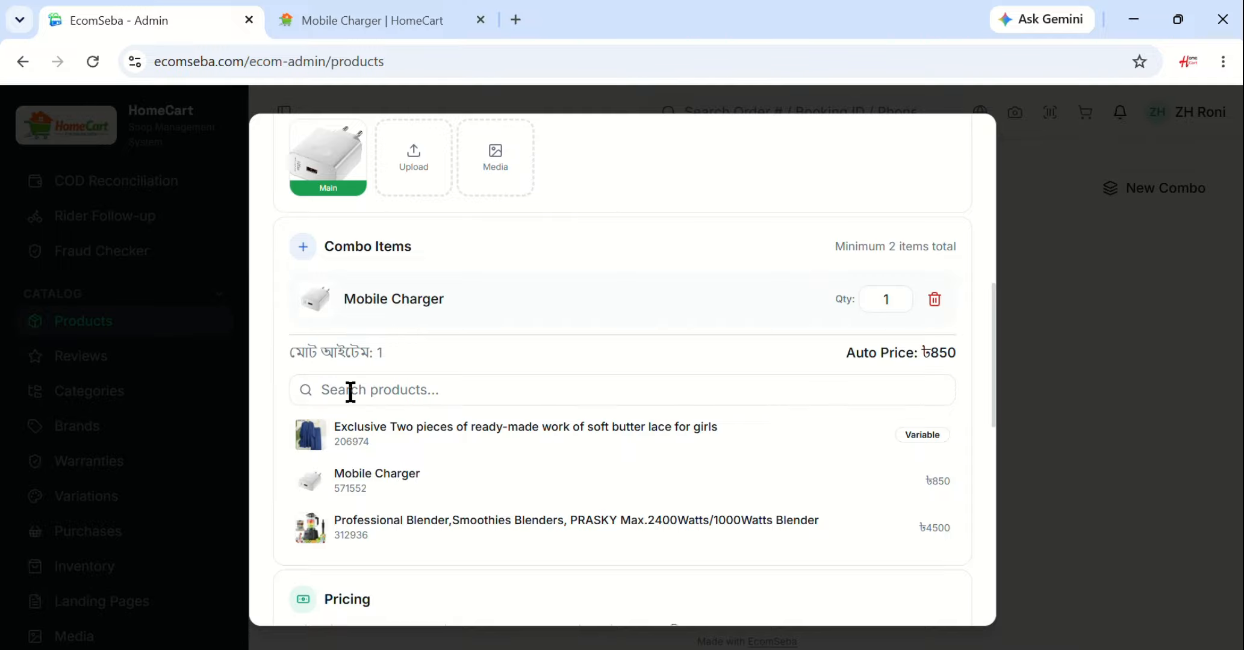
pyautogui.click(349, 391)
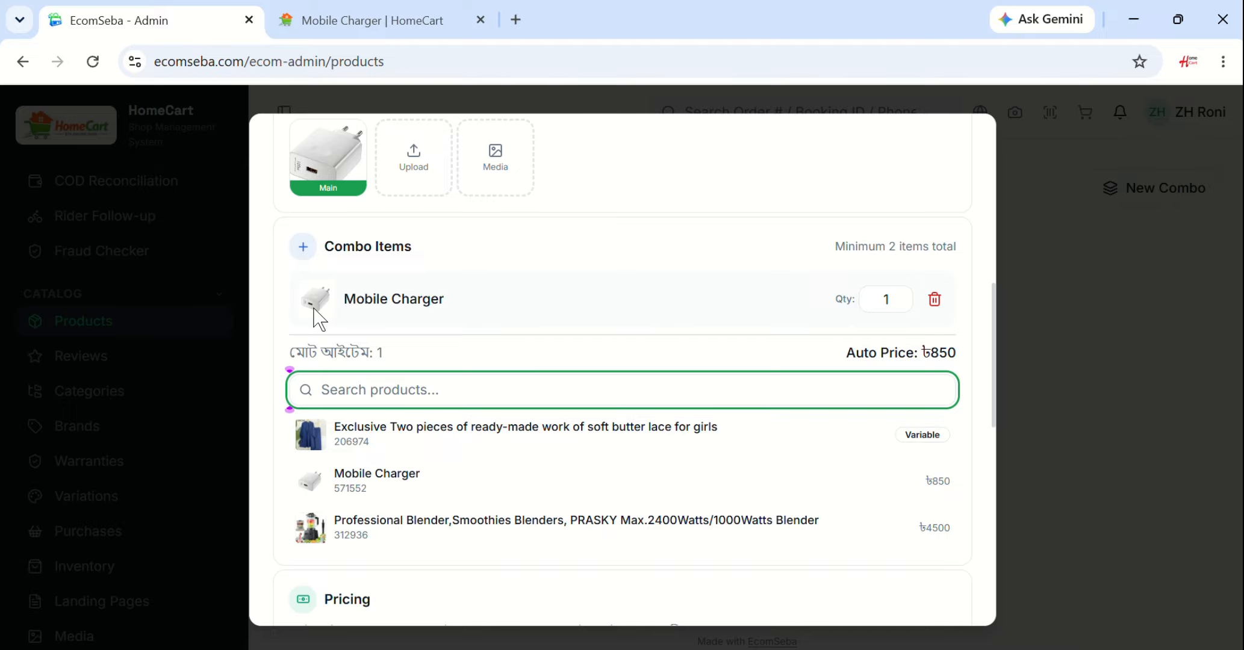
pyautogui.click(378, 540)
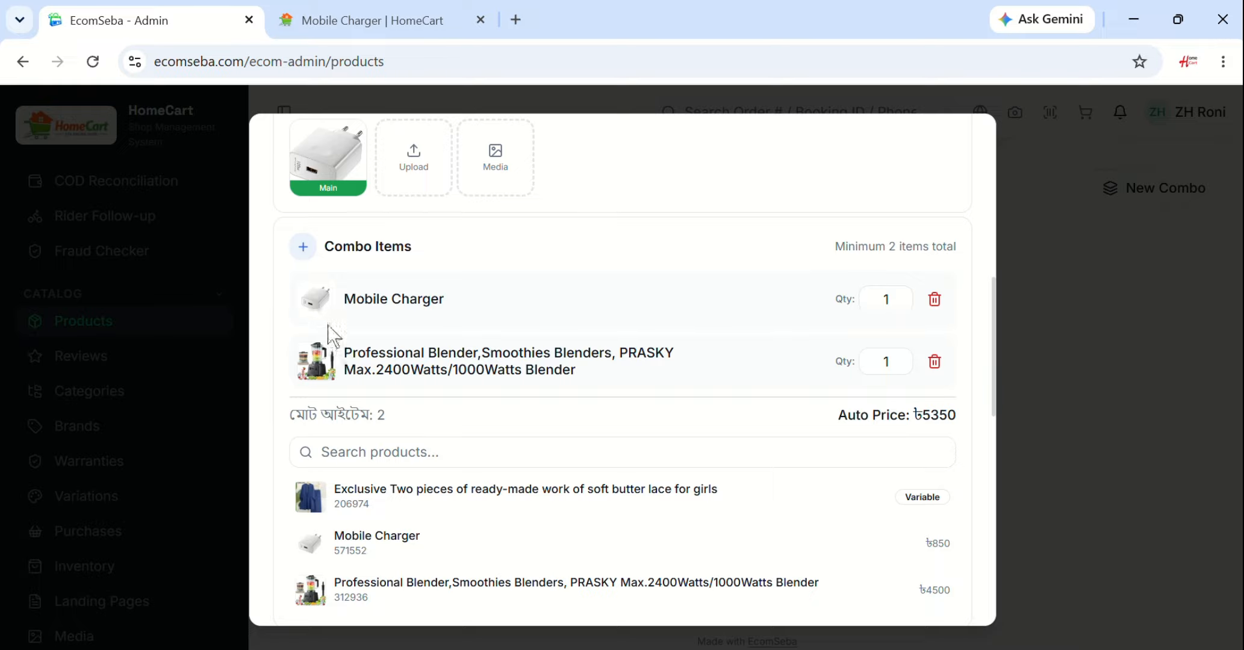
# Set the combo's sell price to 5350 and its discount price to 4900
pyautogui.scroll(2, 508, 367)
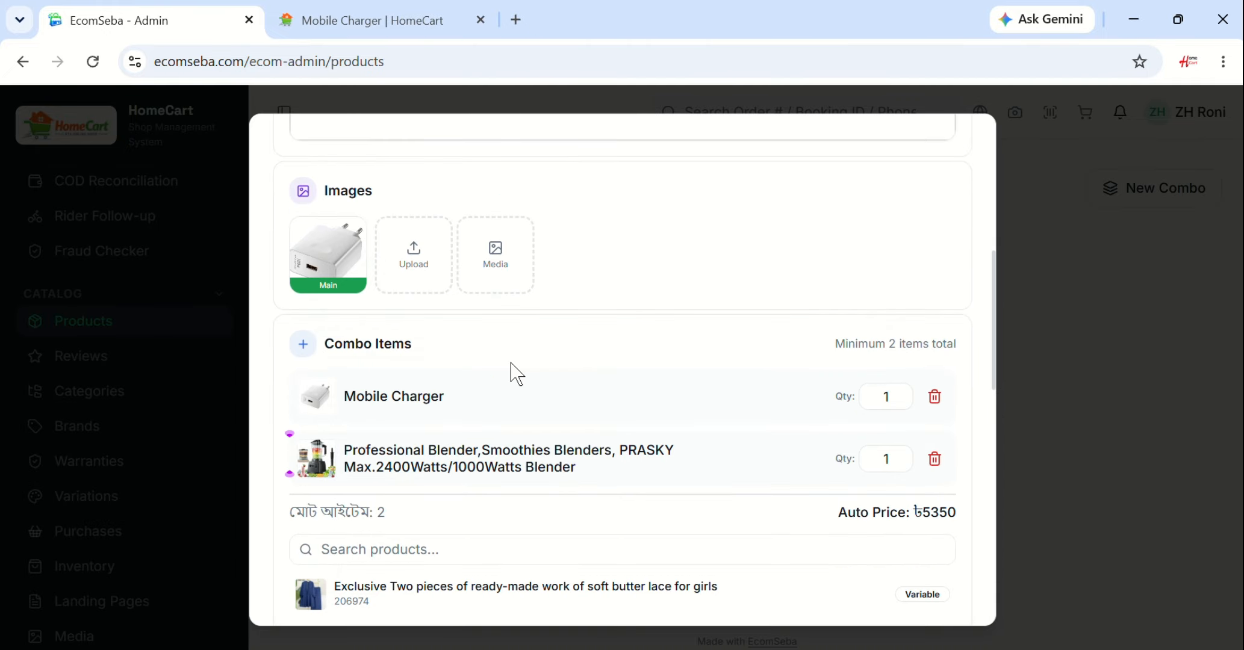
pyautogui.scroll(-2, 508, 368)
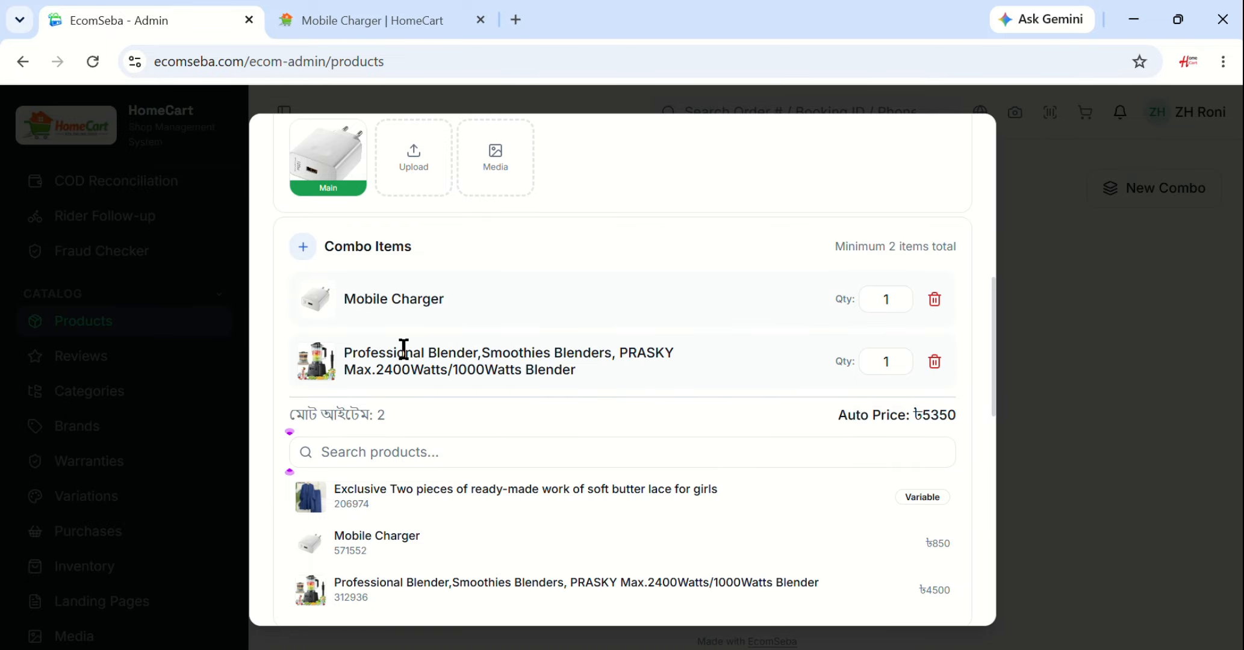
pyautogui.scroll(-5, 478, 336)
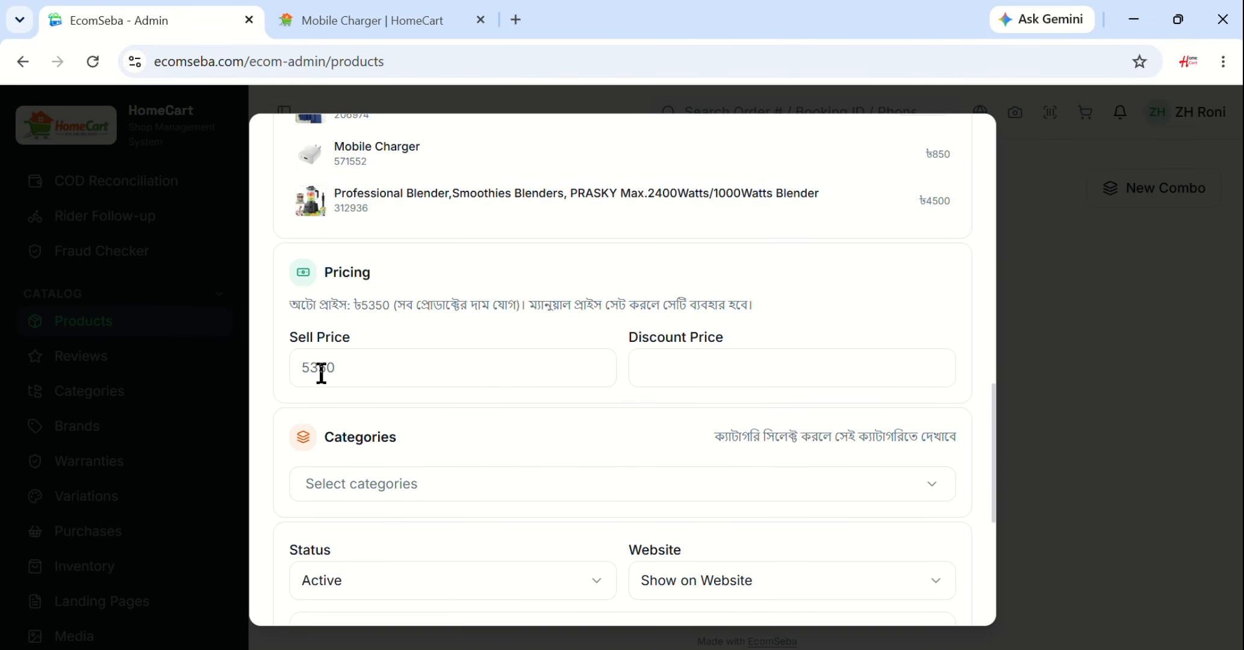
pyautogui.click(350, 369)
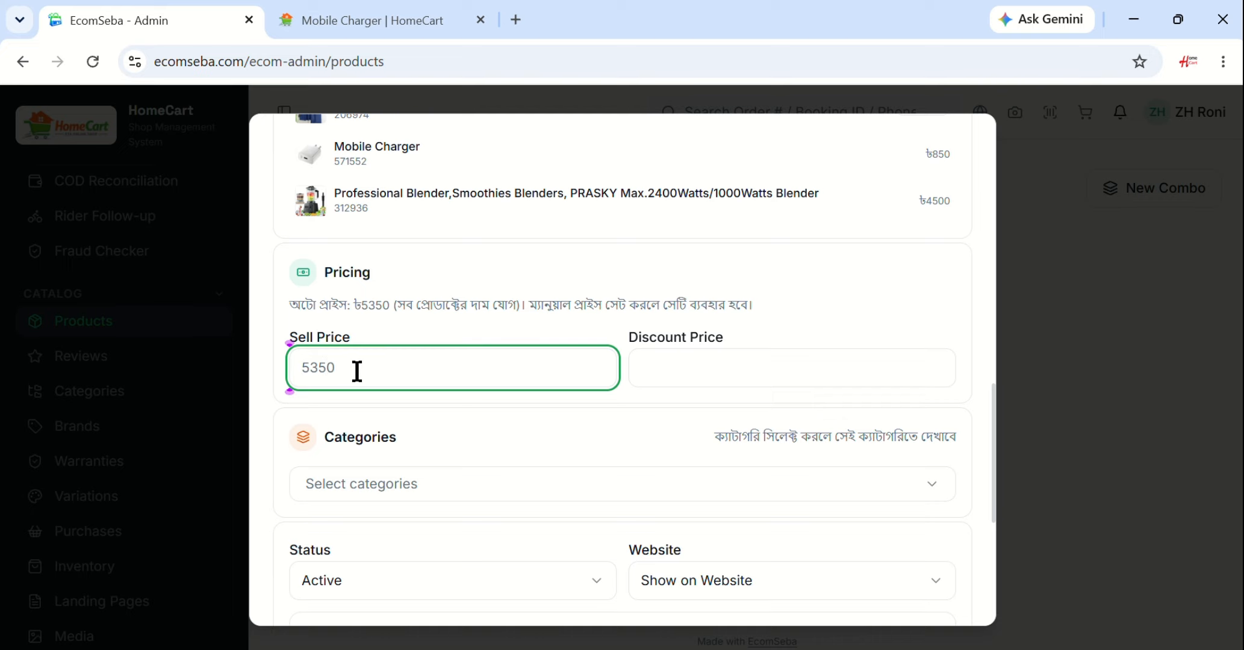
pyautogui.write('4900')
pyautogui.moveTo(366, 374); pyautogui.dragTo(283, 365)
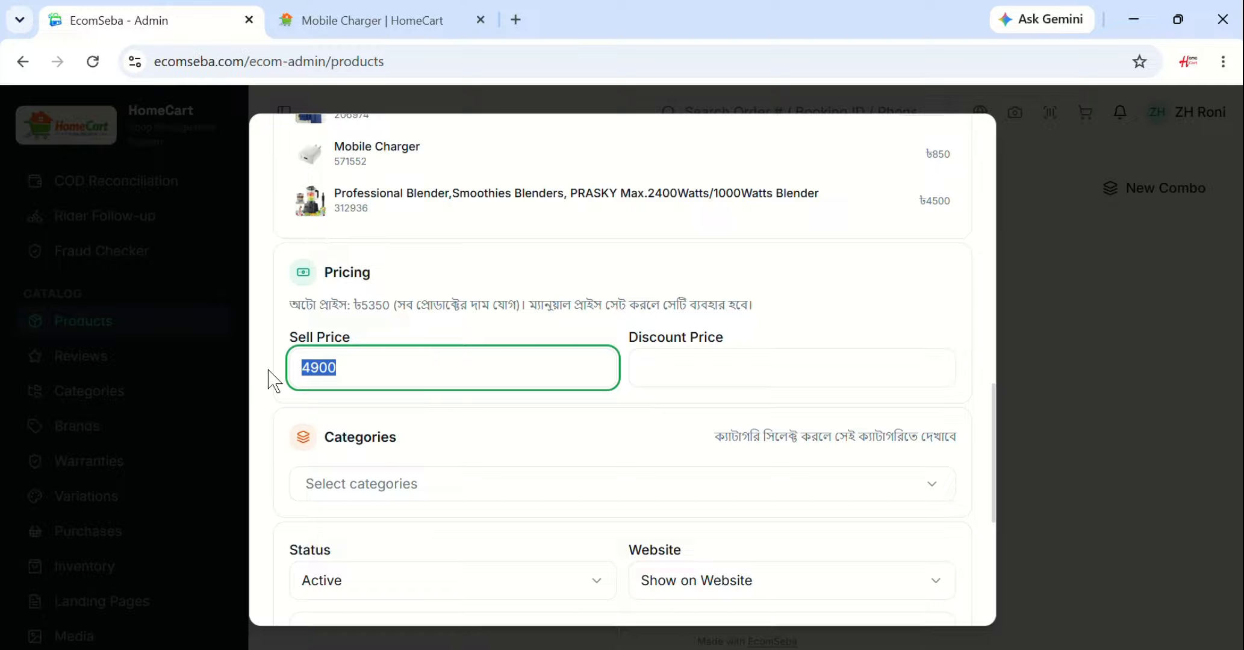
pyautogui.press('BackSpace')
pyautogui.write('5350')
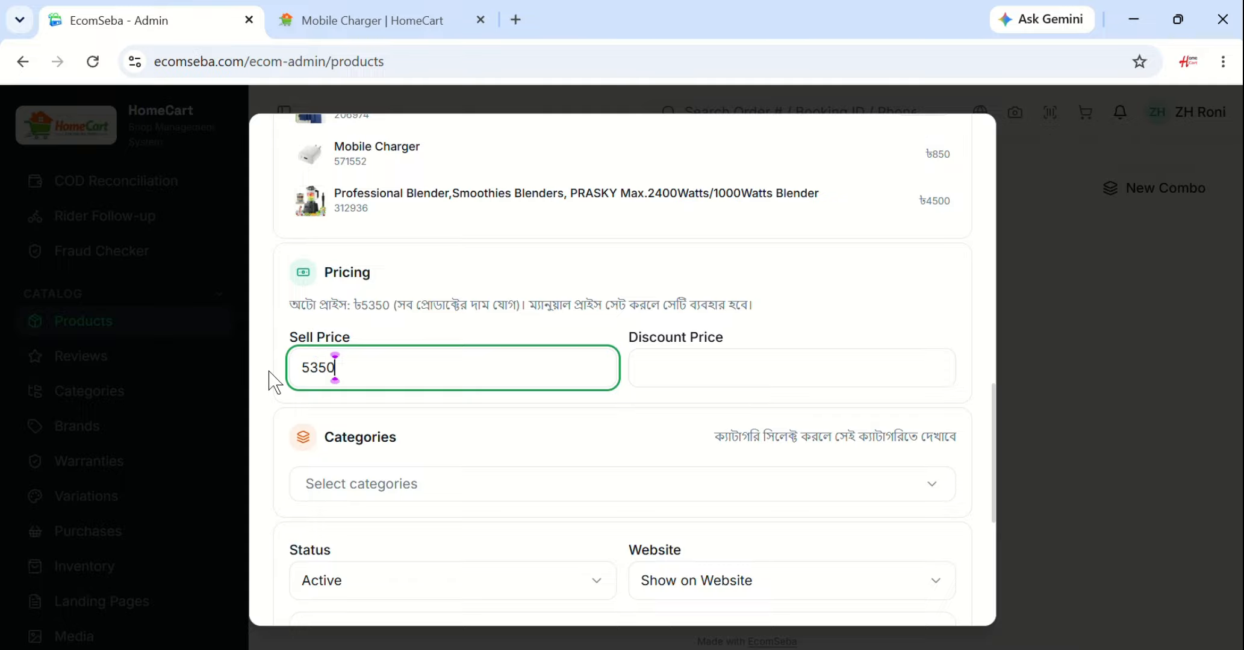
pyautogui.click(695, 361)
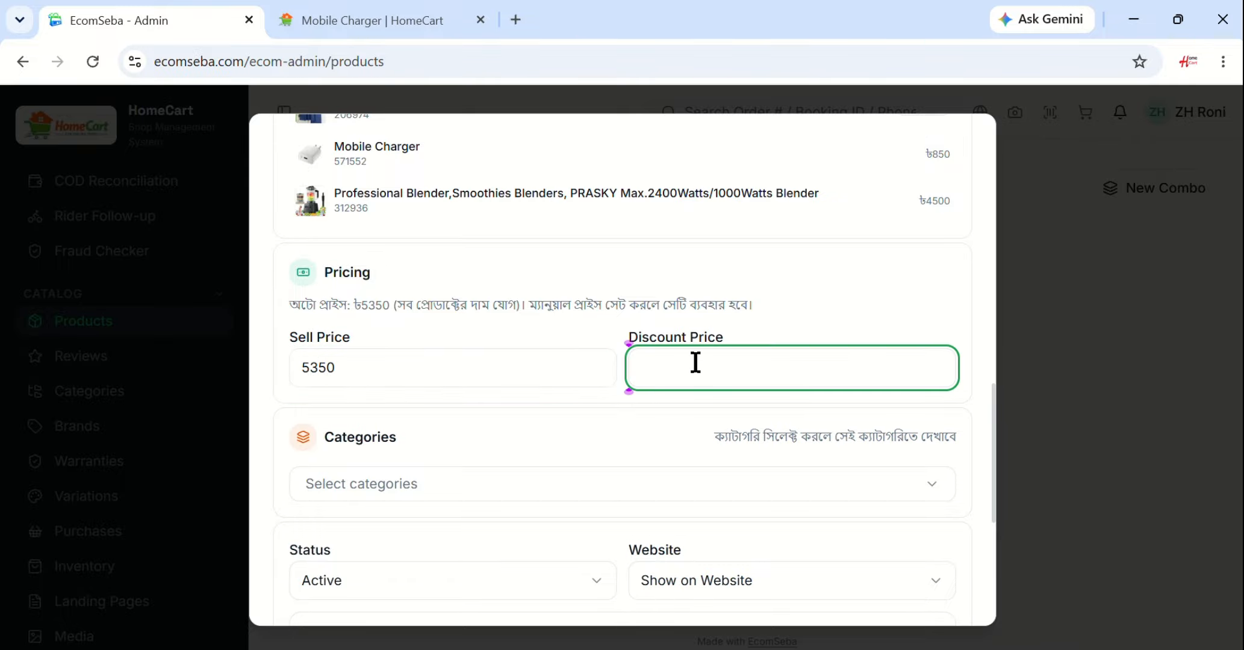
pyautogui.write('4900')
pyautogui.click(530, 414)
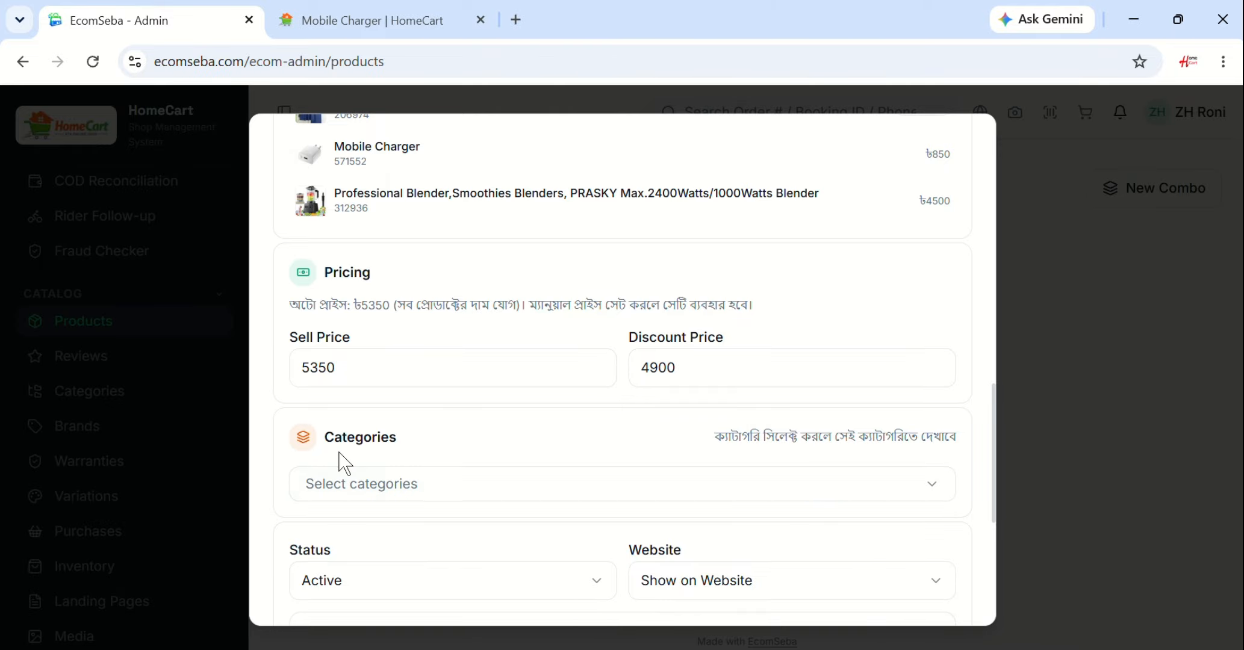
# Assign the combo to the categories Mobile Accessories, Charger, Kitchen Appliances and Blender
pyautogui.click(395, 495)
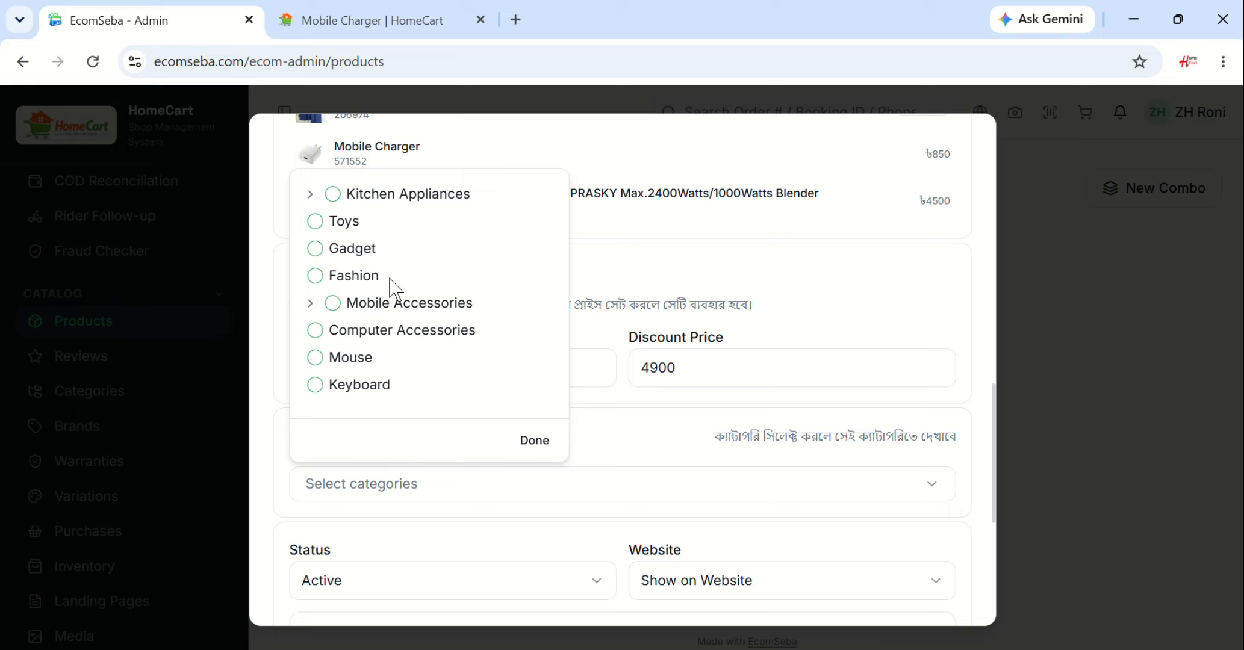
pyautogui.click(333, 303)
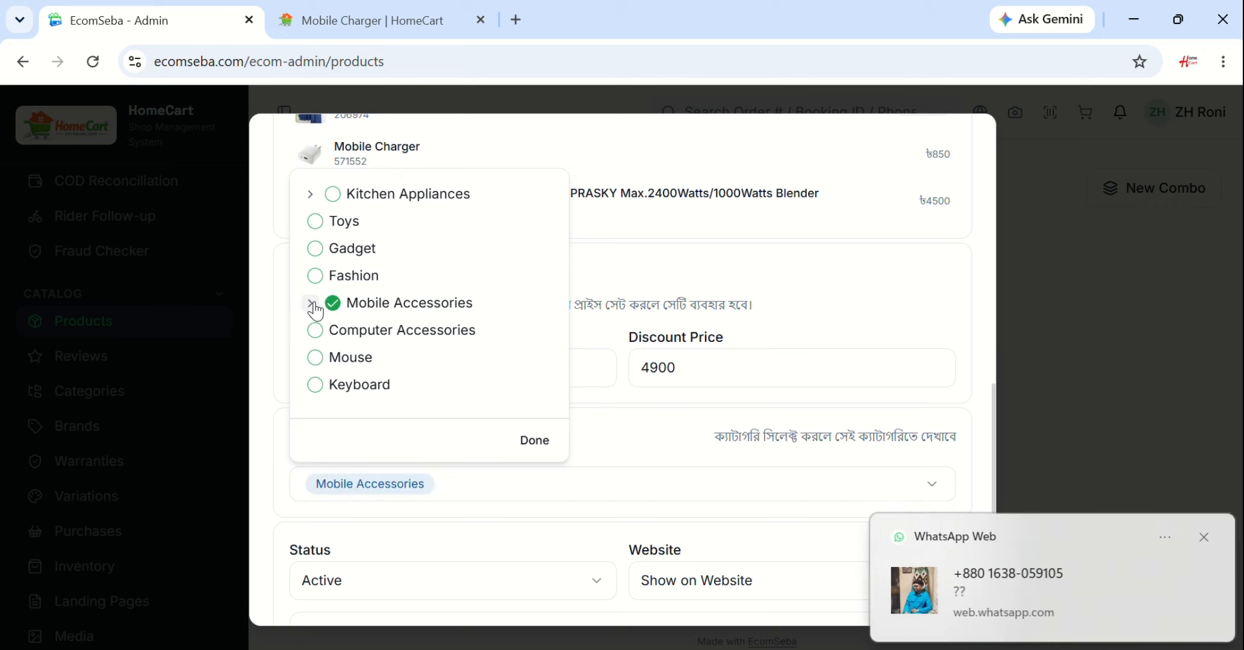
pyautogui.click(310, 303)
pyautogui.click(331, 330)
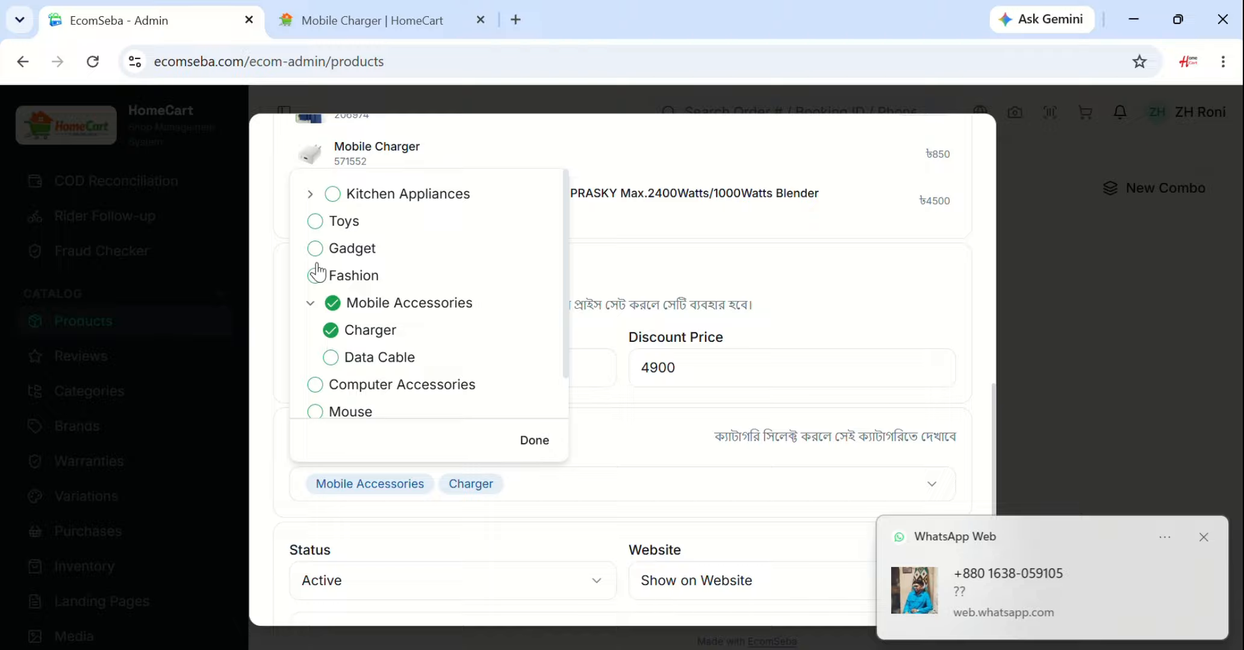
pyautogui.click(333, 194)
pyautogui.click(331, 221)
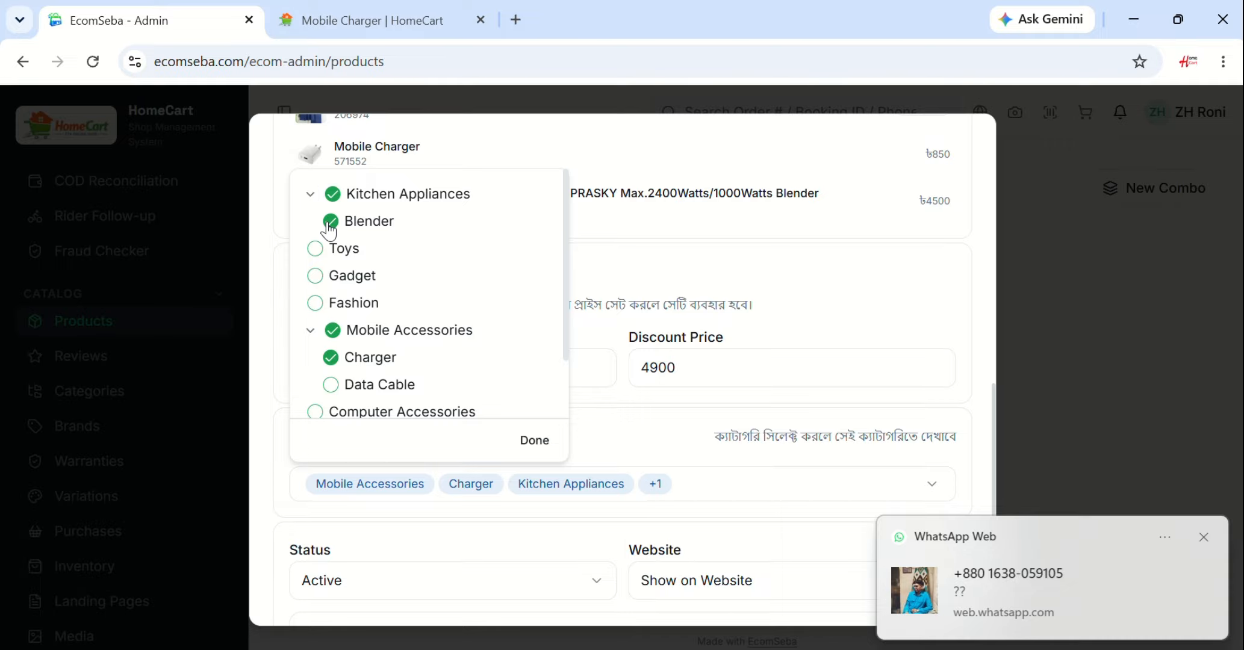
pyautogui.click(535, 443)
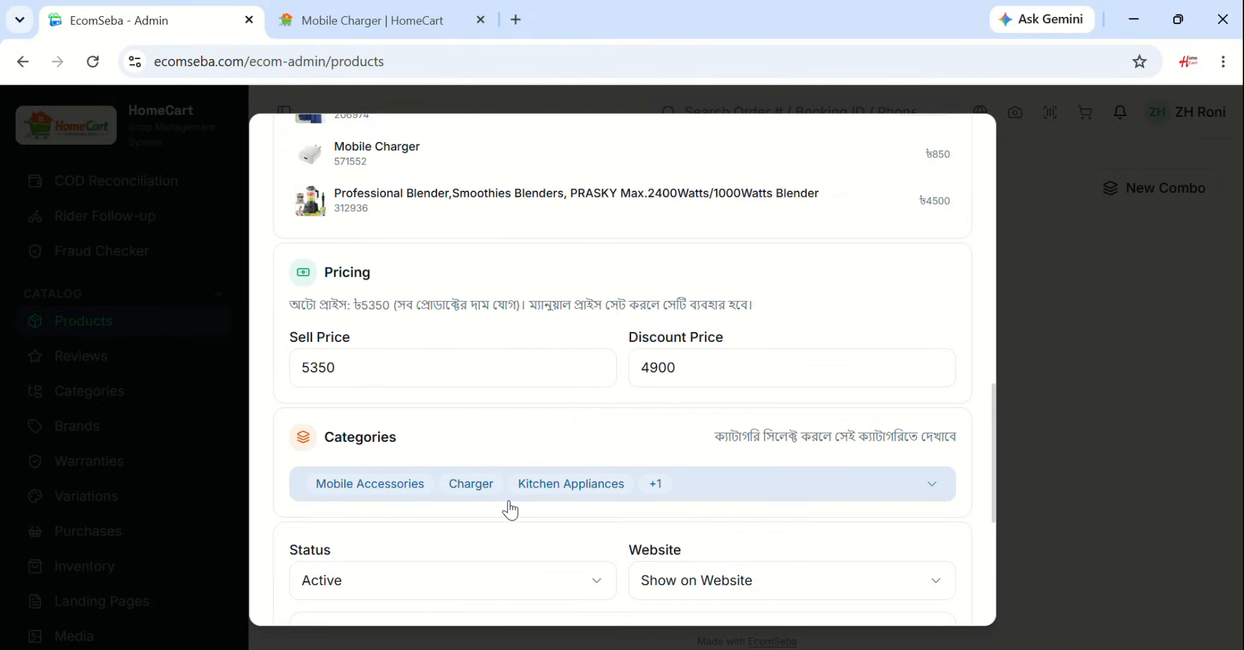
# Review the combo form's status, website visibility, flash sale and SEO settings, its title and the quantities of its items
pyautogui.scroll(-2, 619, 422)
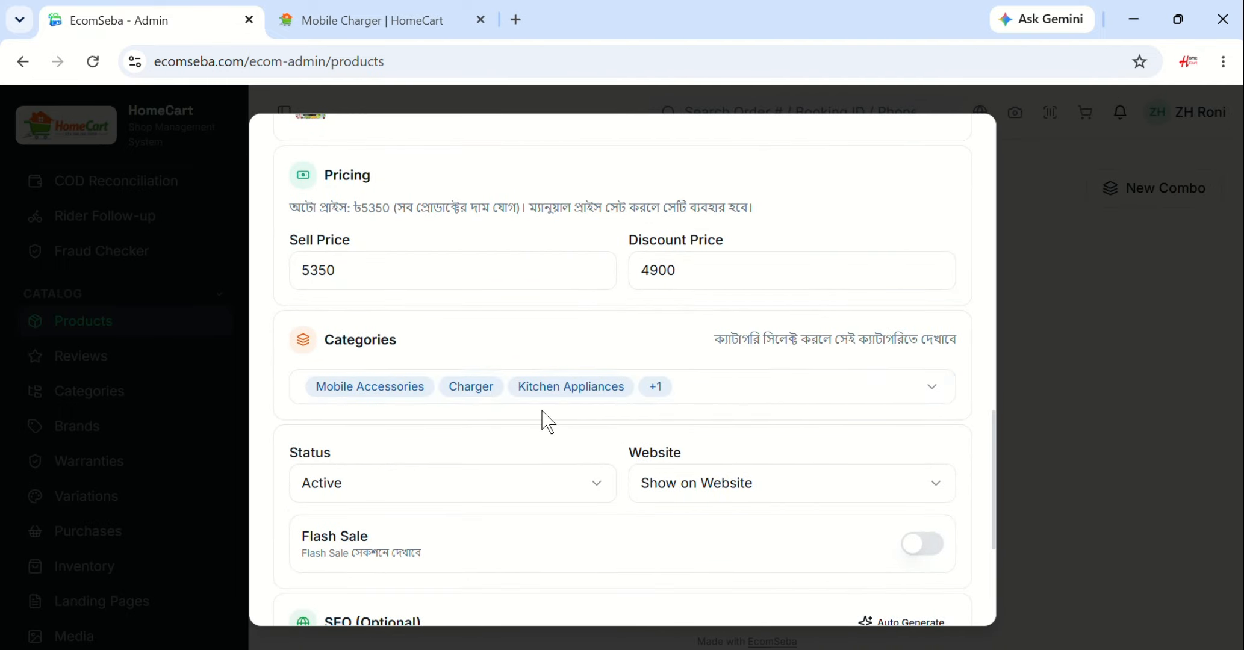
pyautogui.scroll(-4, 591, 405)
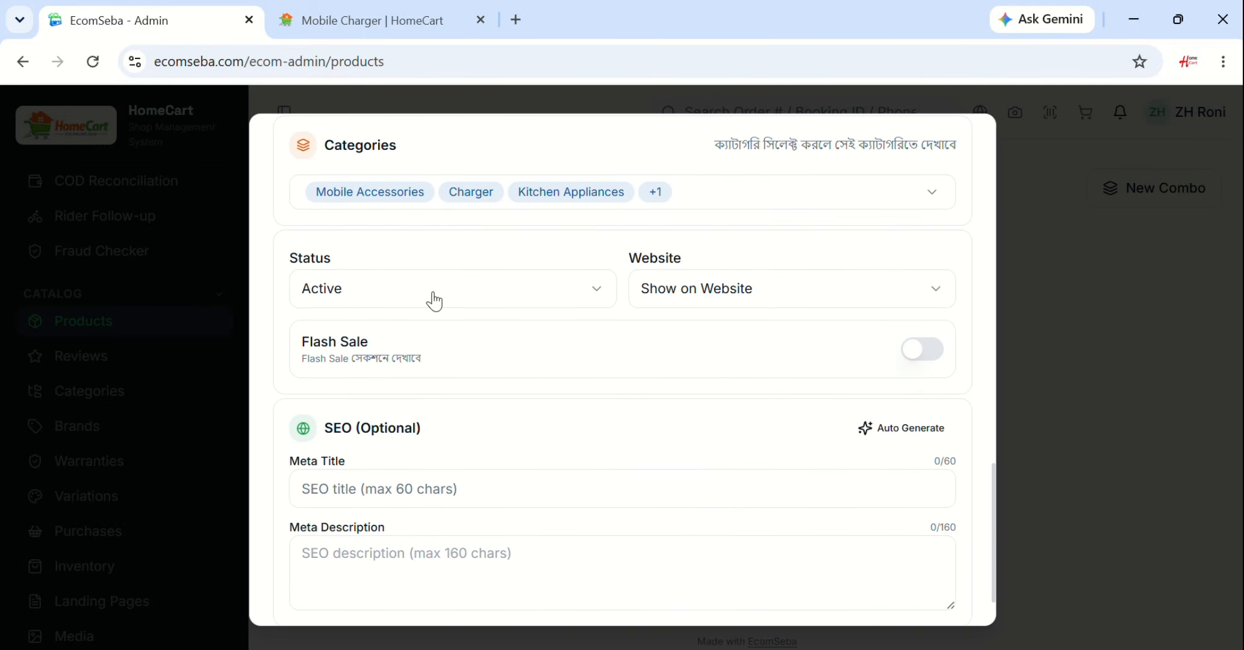
pyautogui.moveTo(337, 259); pyautogui.dragTo(288, 263)
pyautogui.moveTo(626, 258); pyautogui.dragTo(763, 274)
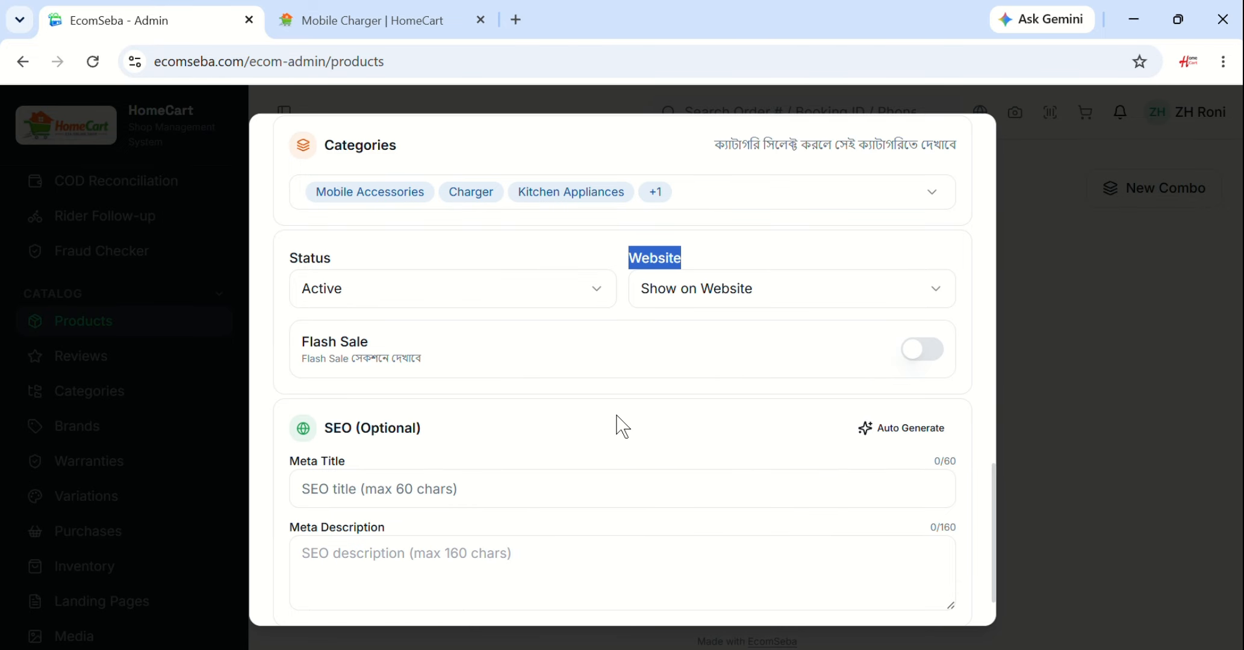
pyautogui.scroll(-2, 605, 408)
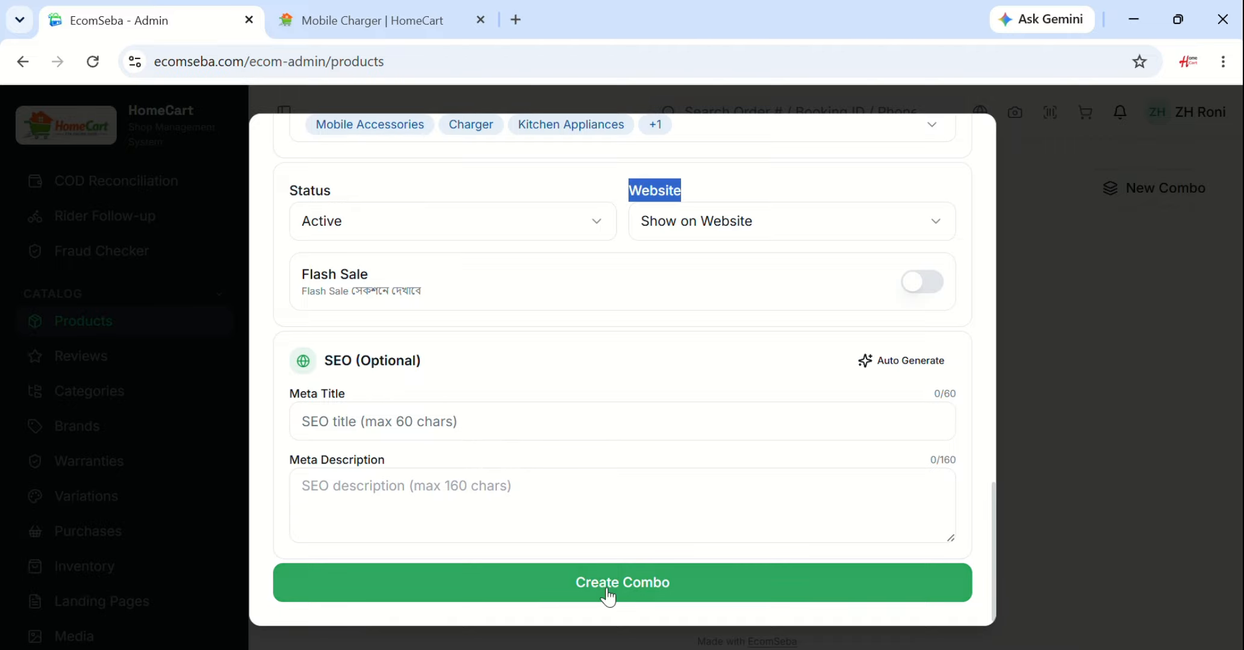
pyautogui.scroll(20, 572, 451)
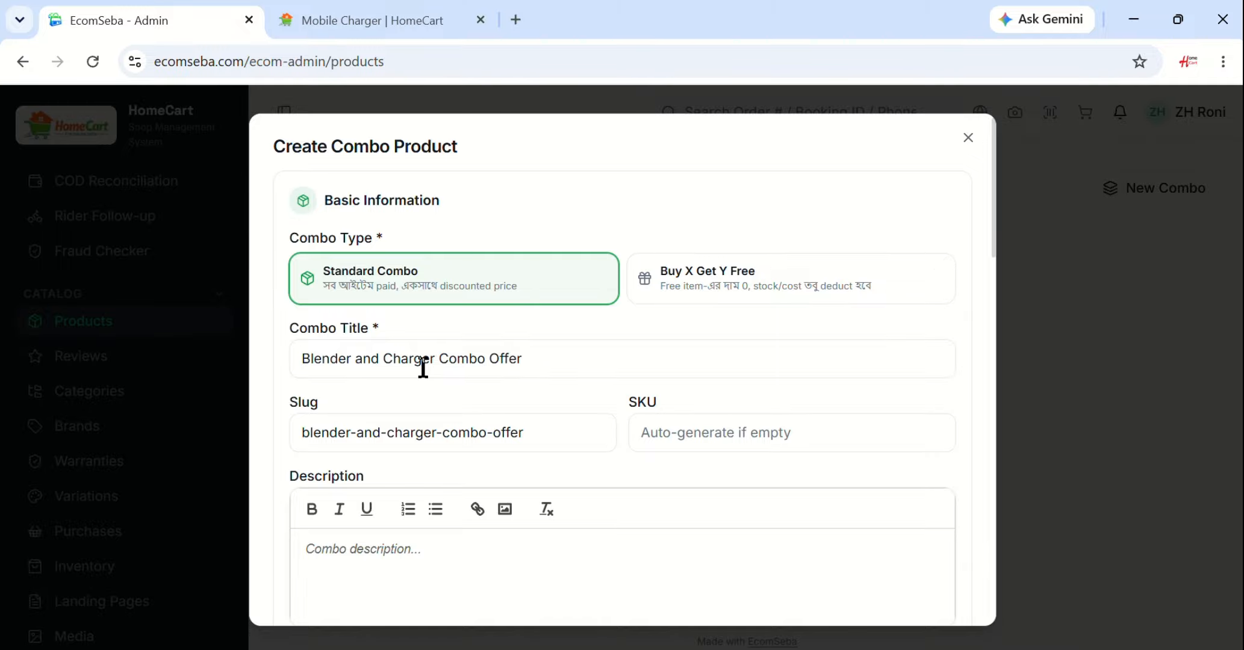
pyautogui.scroll(-8, 423, 365)
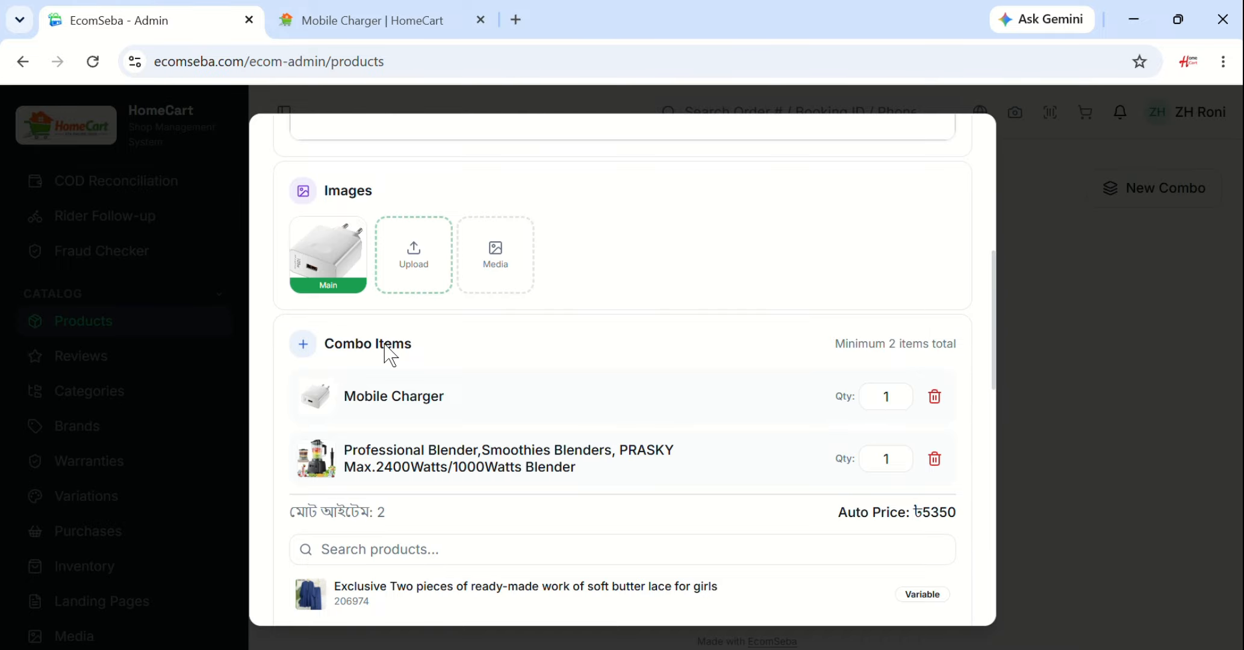
pyautogui.scroll(-3, 394, 379)
pyautogui.scroll(2, 398, 402)
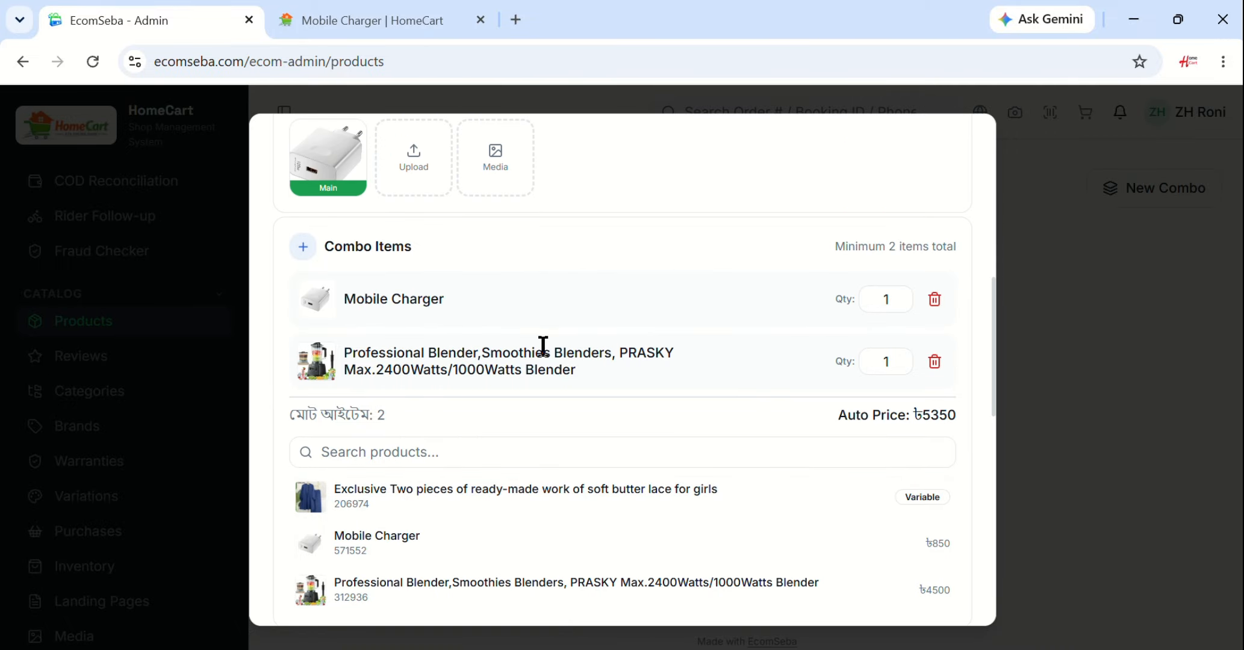
pyautogui.click(891, 299)
pyautogui.doubleClick(891, 299)
# Create the Blender and Charger combo and open its product page in the store
pyautogui.scroll(-10, 689, 394)
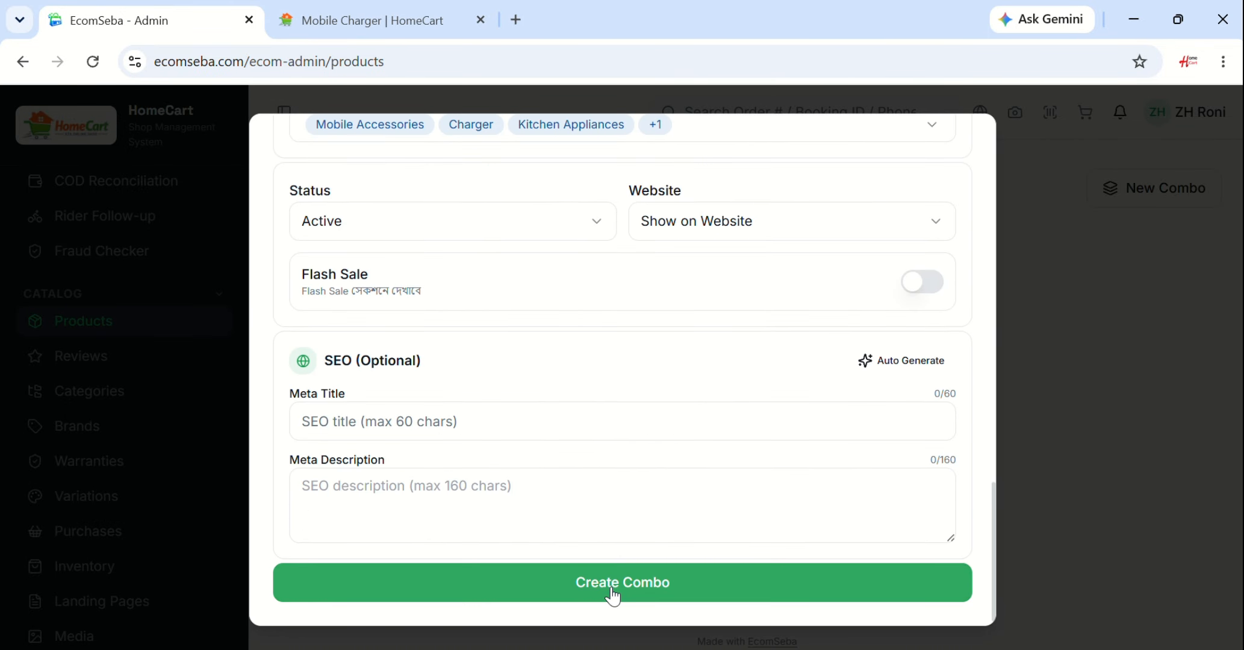
pyautogui.click(612, 596)
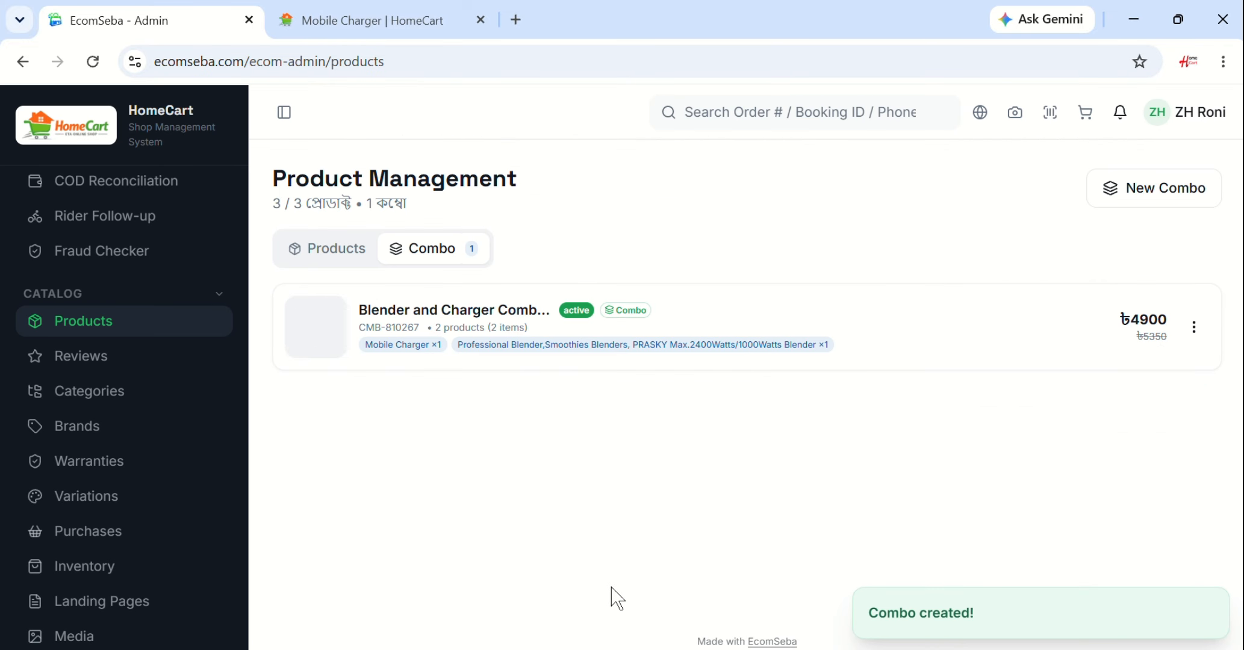
pyautogui.click(425, 322)
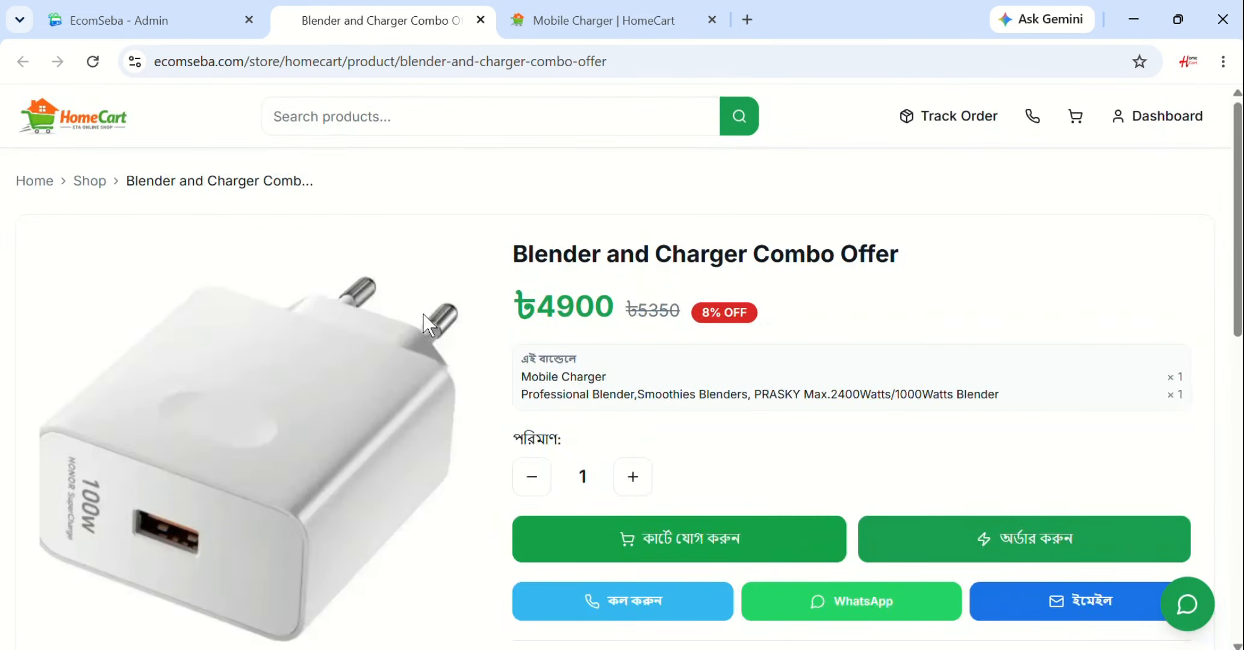
# Examine the combo's store page, checking its title, prices, bundled items with their quantities, order options and description section
pyautogui.moveTo(515, 257); pyautogui.dragTo(897, 272)
pyautogui.click(895, 276)
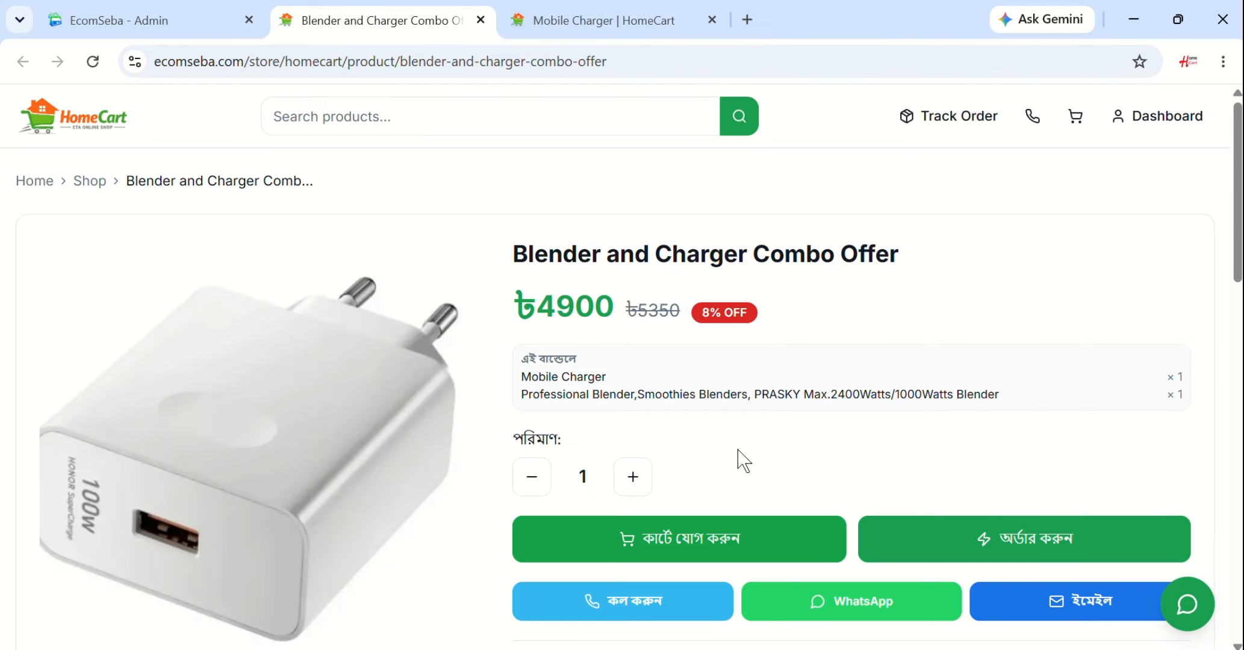
pyautogui.scroll(-2, 739, 461)
pyautogui.moveTo(517, 262); pyautogui.dragTo(591, 263)
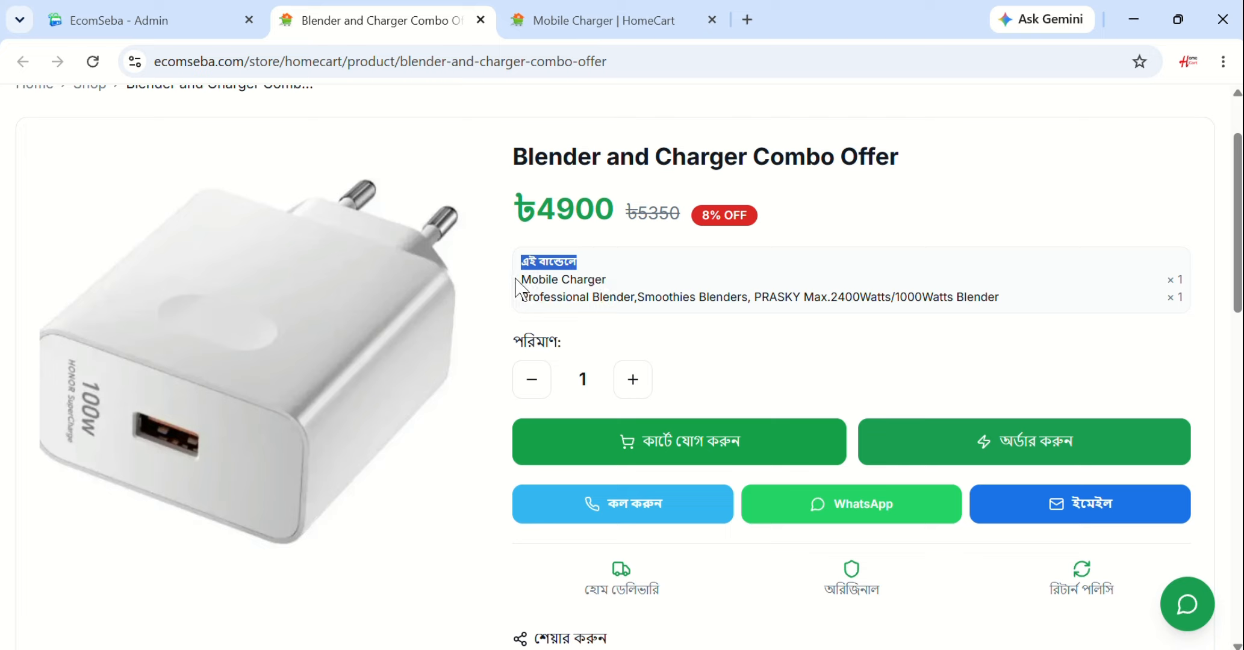
pyautogui.moveTo(517, 283); pyautogui.dragTo(1017, 310)
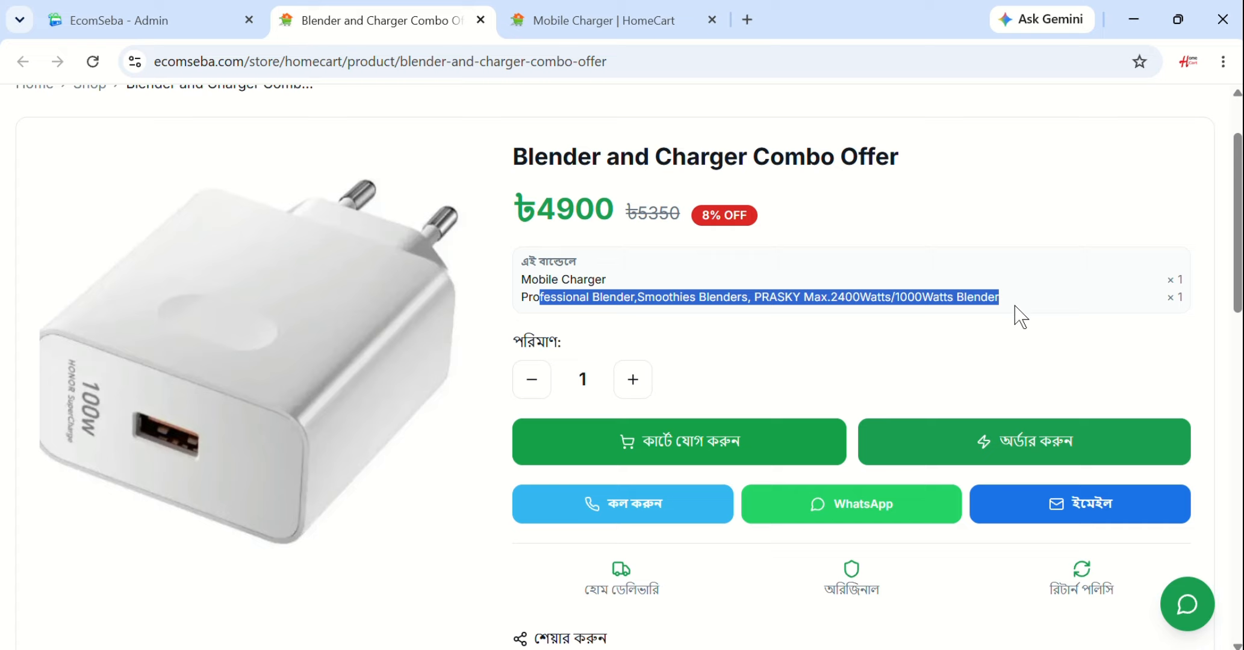
pyautogui.moveTo(1173, 294)
pyautogui.mouseDown()
pyautogui.moveTo(1193, 293)
pyautogui.moveTo(1185, 281)
pyautogui.mouseUp()
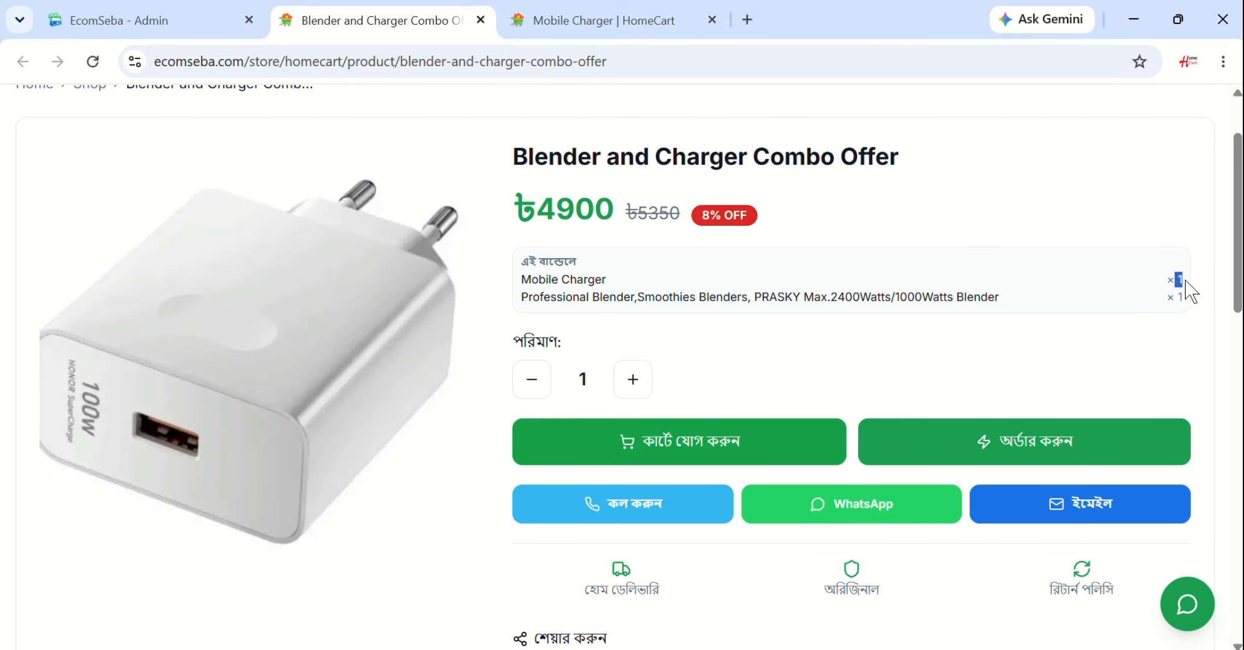
pyautogui.click(798, 328)
pyautogui.moveTo(521, 280); pyautogui.dragTo(1015, 301)
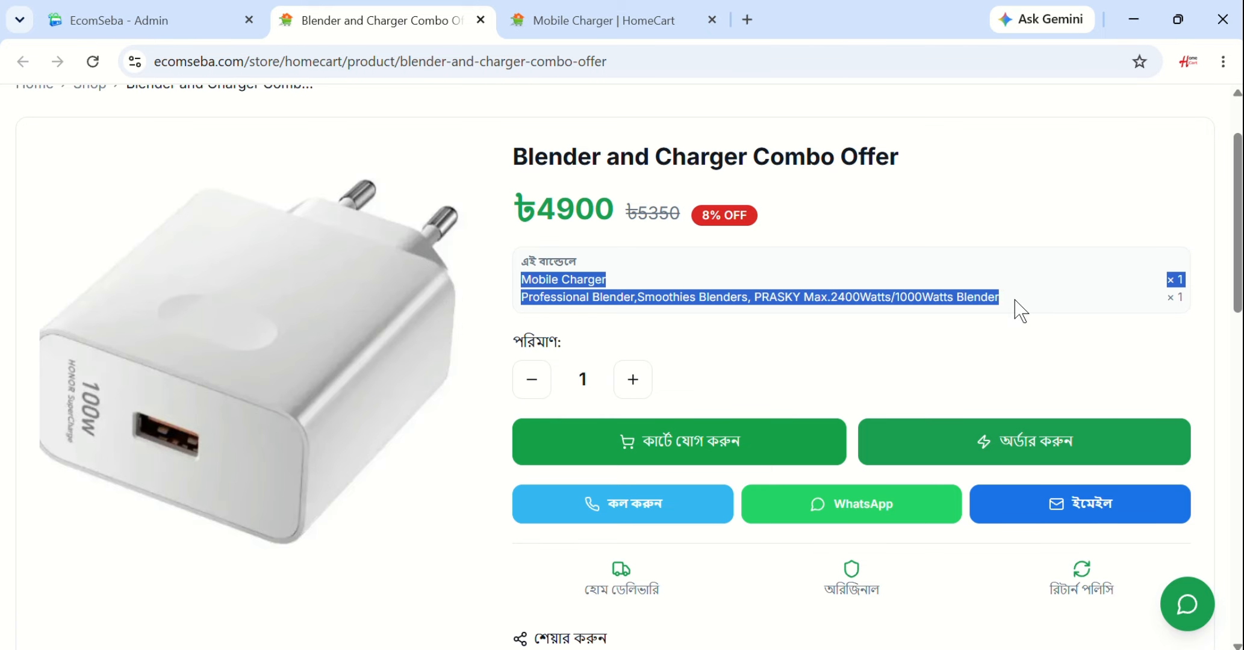
pyautogui.click(816, 347)
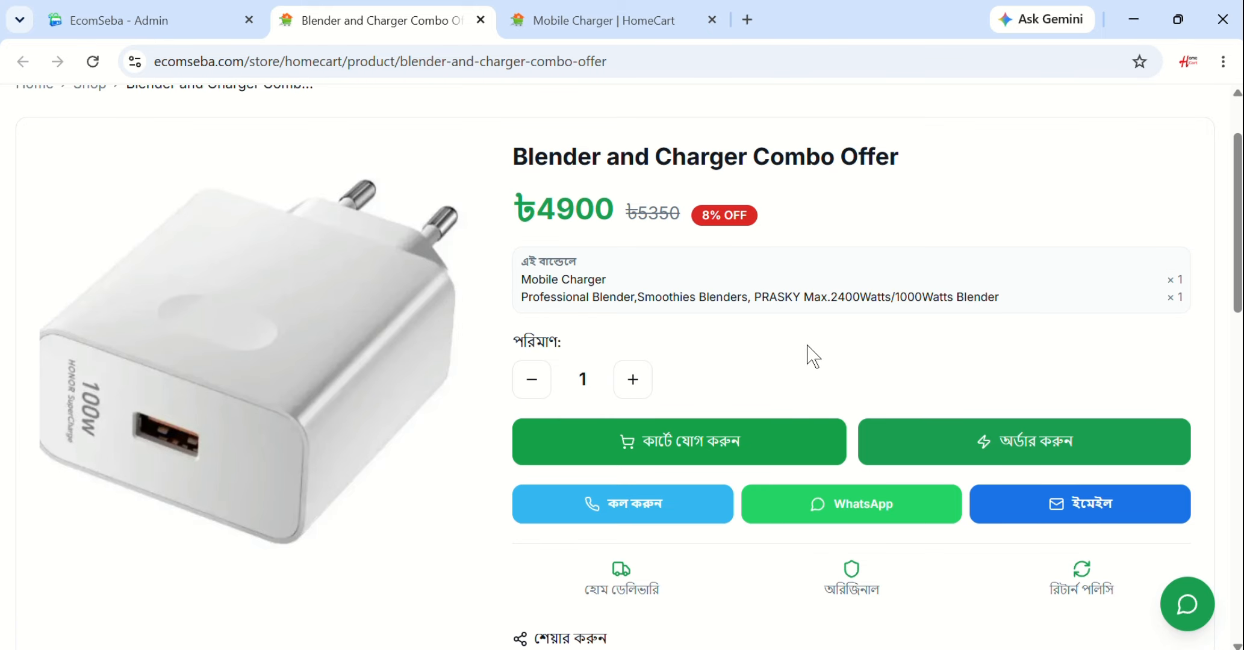
pyautogui.scroll(-3, 366, 339)
pyautogui.scroll(5, 352, 458)
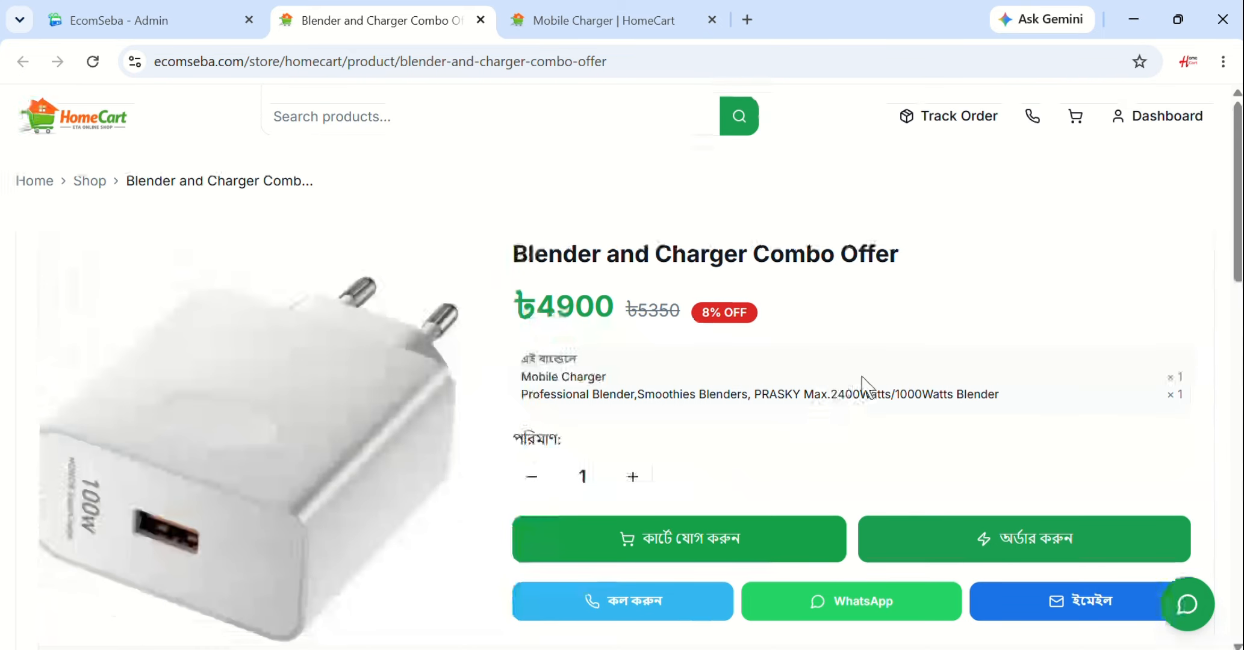
pyautogui.scroll(-8, 353, 444)
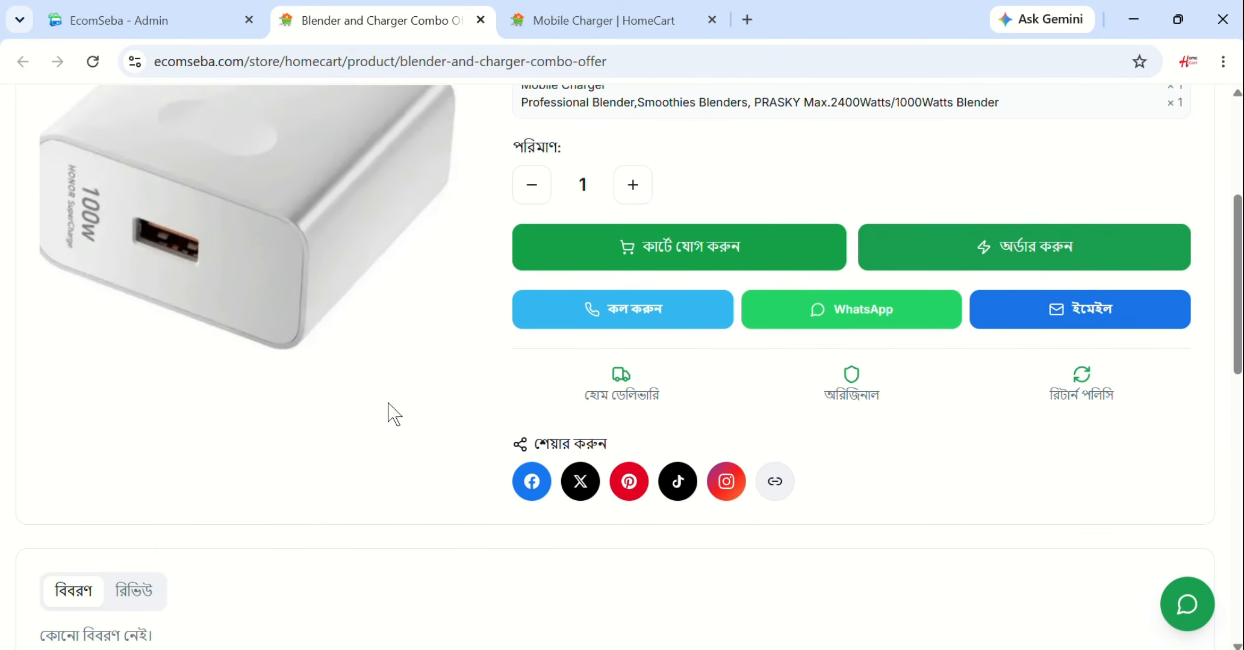
pyautogui.scroll(-5, 403, 425)
pyautogui.scroll(13, 458, 337)
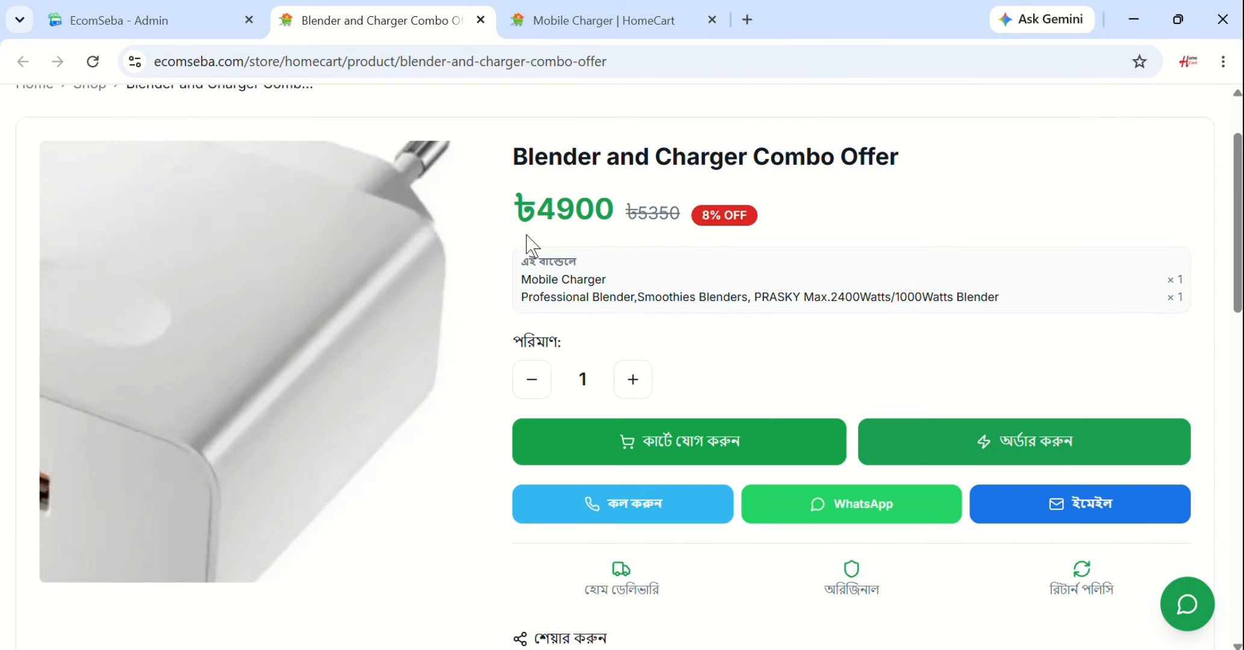
# Start another standard combo in the admin's product management and title it "Buy 3pcs get 10% discount"
pyautogui.click(87, 16)
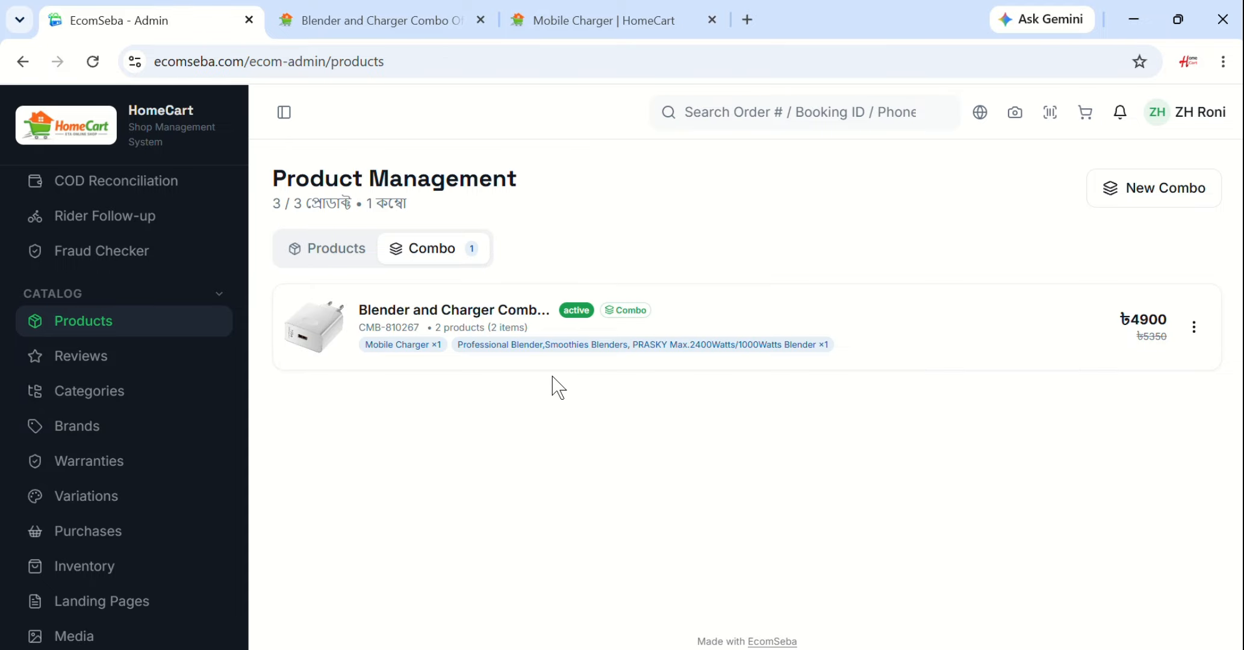
pyautogui.click(1137, 196)
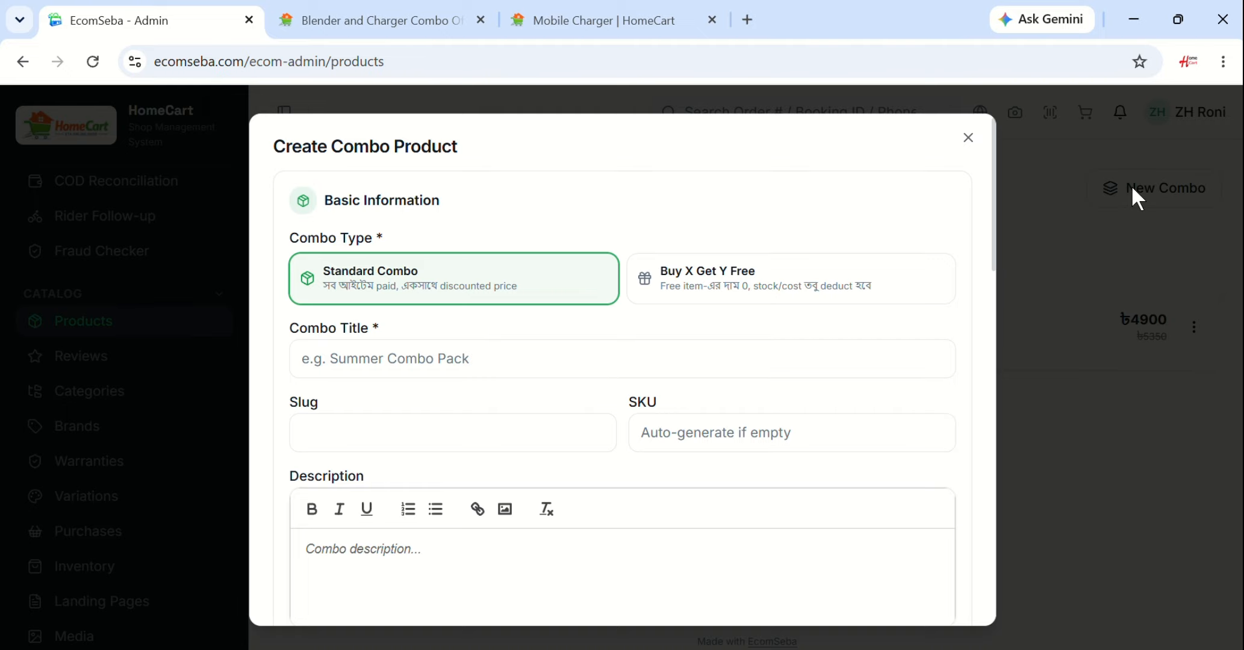
pyautogui.click(412, 360)
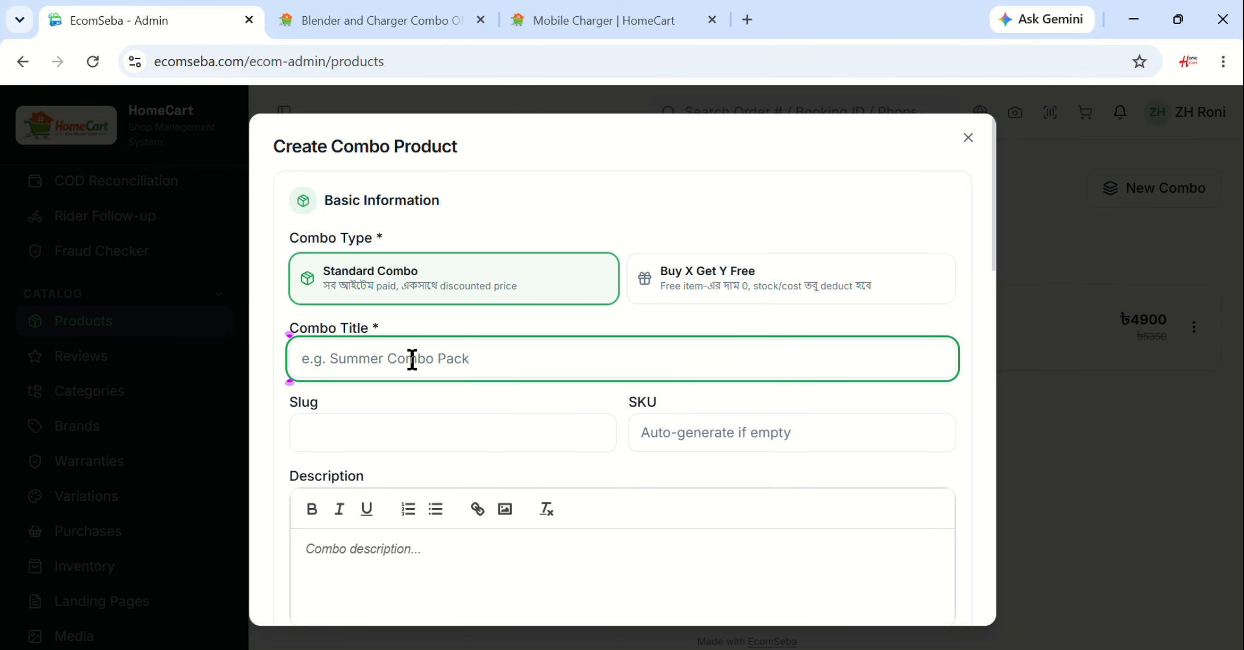
pyautogui.write('Bu')
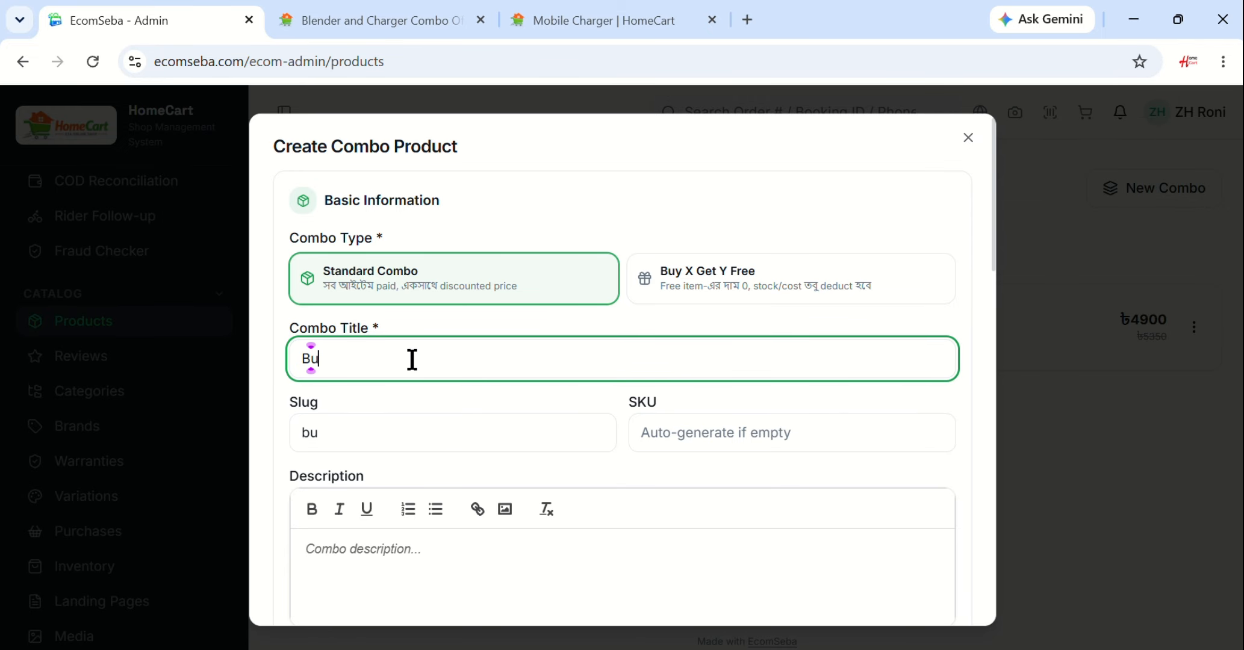
pyautogui.write('y 3')
pyautogui.write('3')
pyautogui.write('pcs')
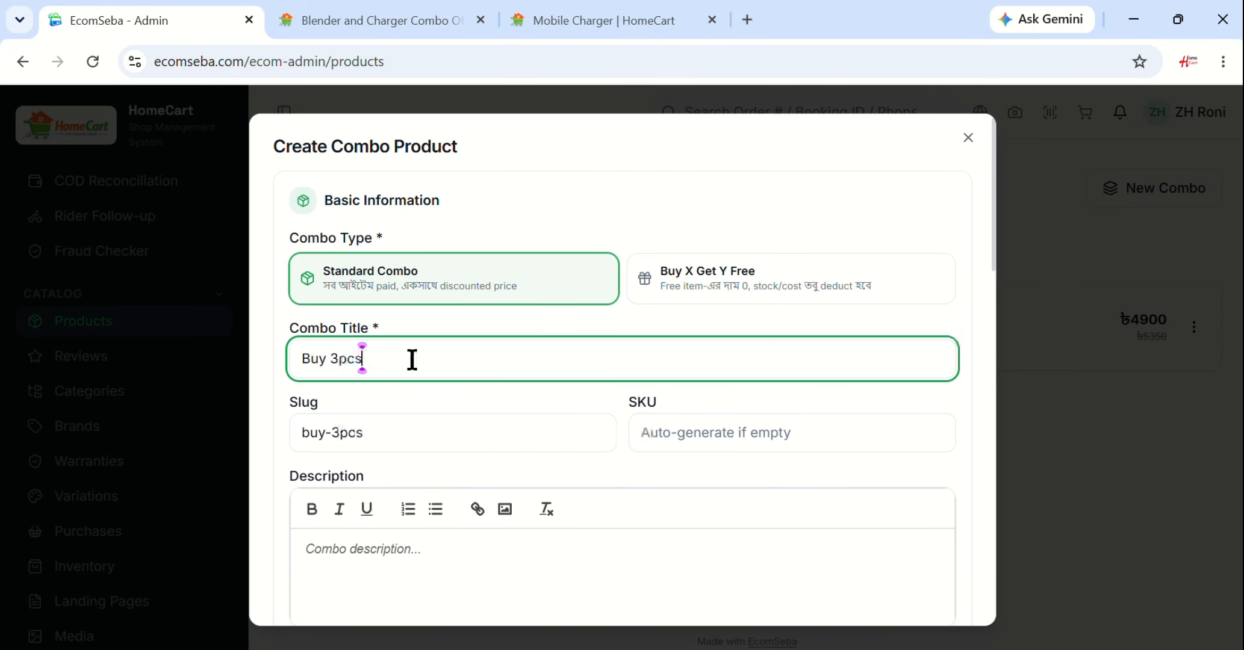
pyautogui.write(' get')
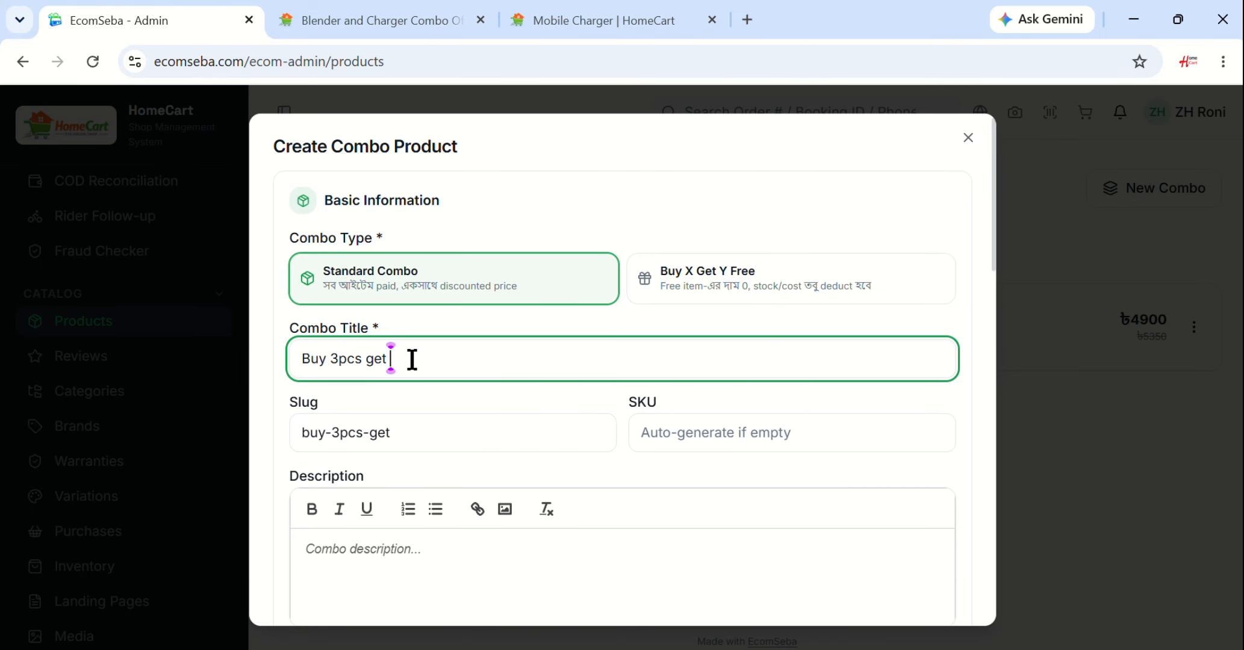
pyautogui.write(' 10% d')
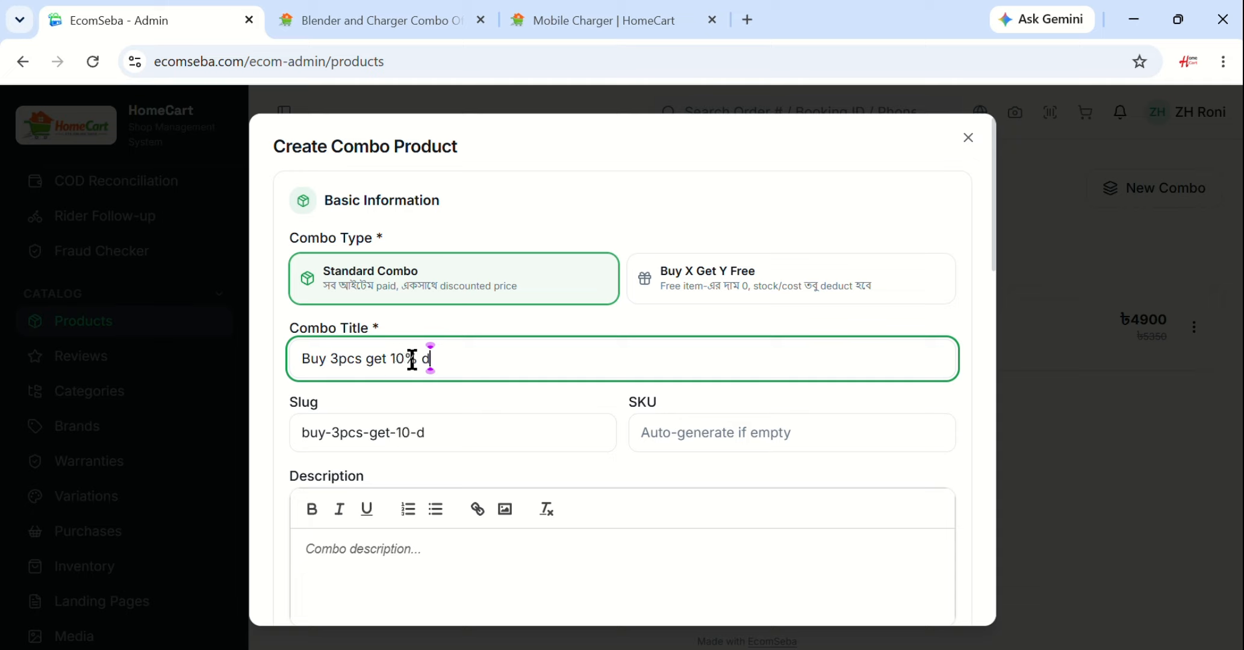
pyautogui.write('iscount')
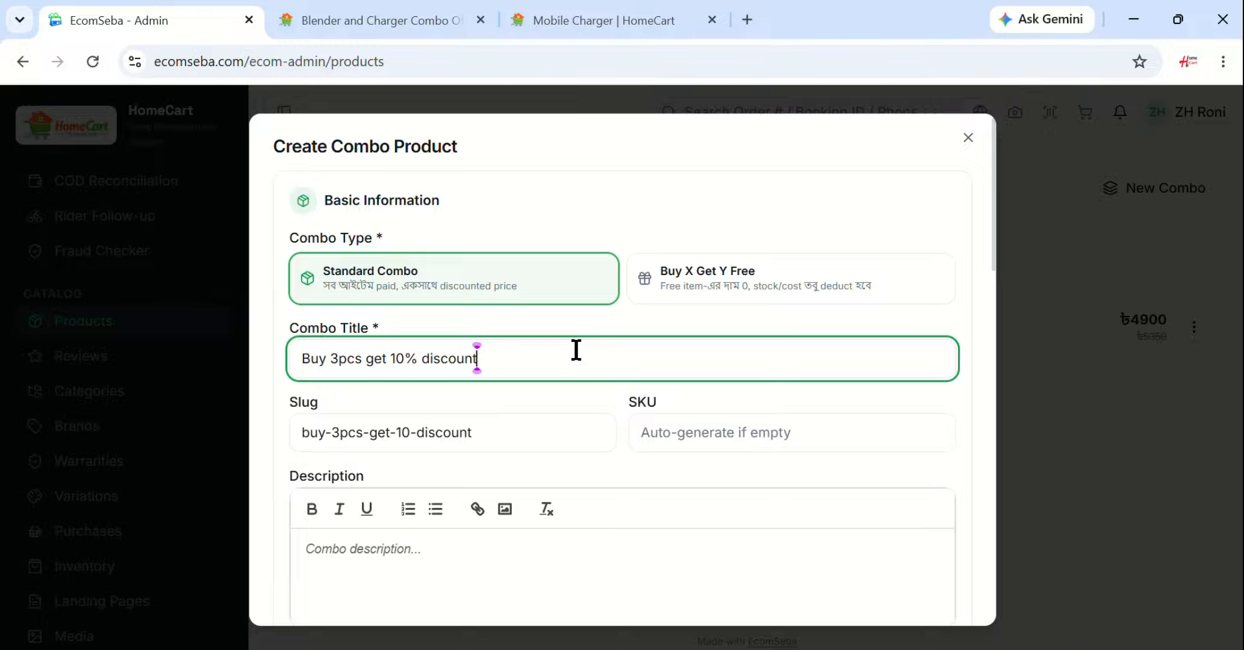
pyautogui.scroll(-2, 583, 350)
pyautogui.click(460, 472)
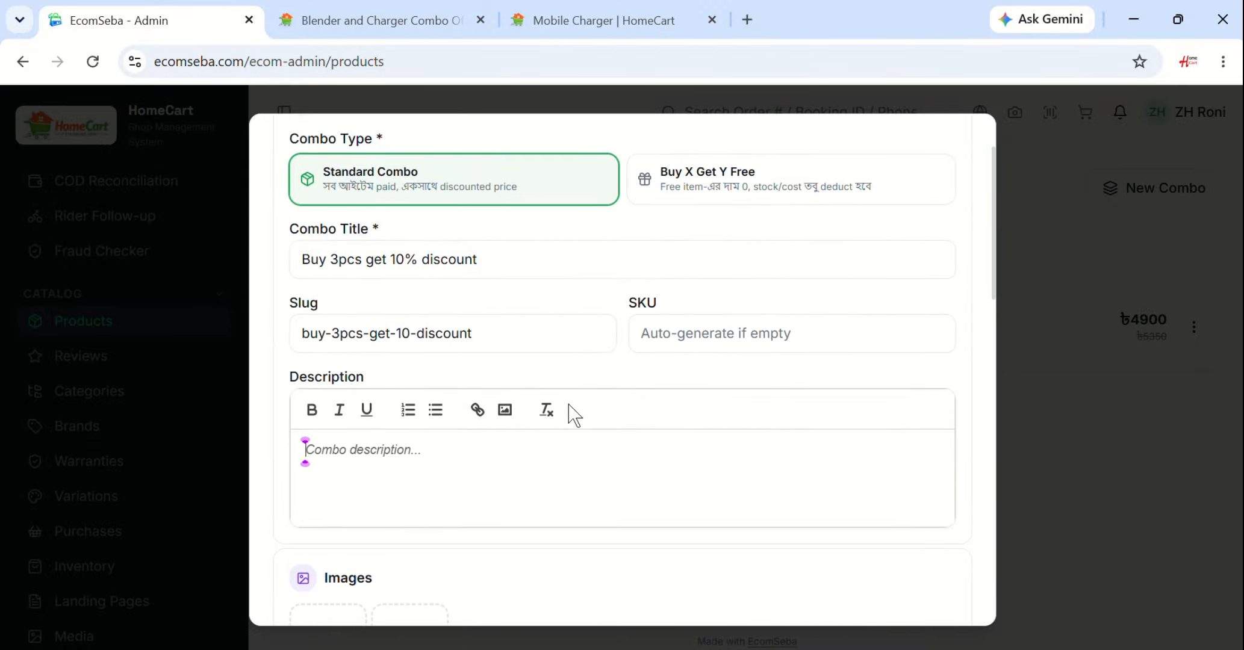
pyautogui.scroll(-3, 490, 454)
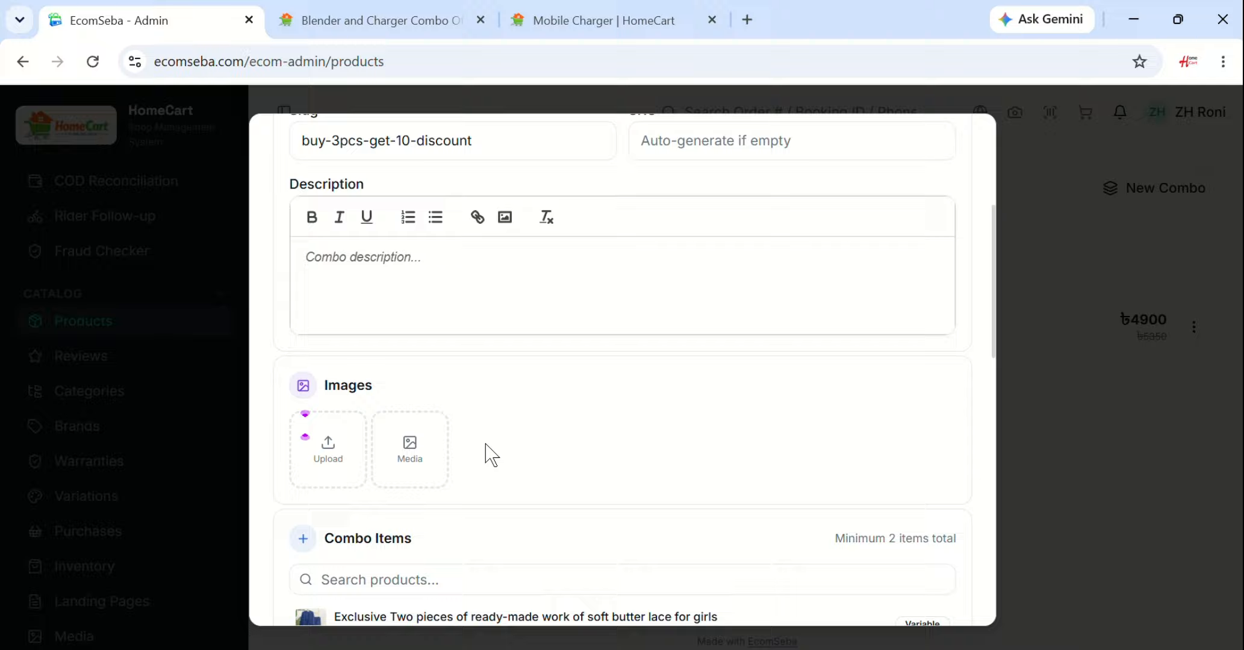
pyautogui.click(327, 475)
pyautogui.scroll(-1, 373, 391)
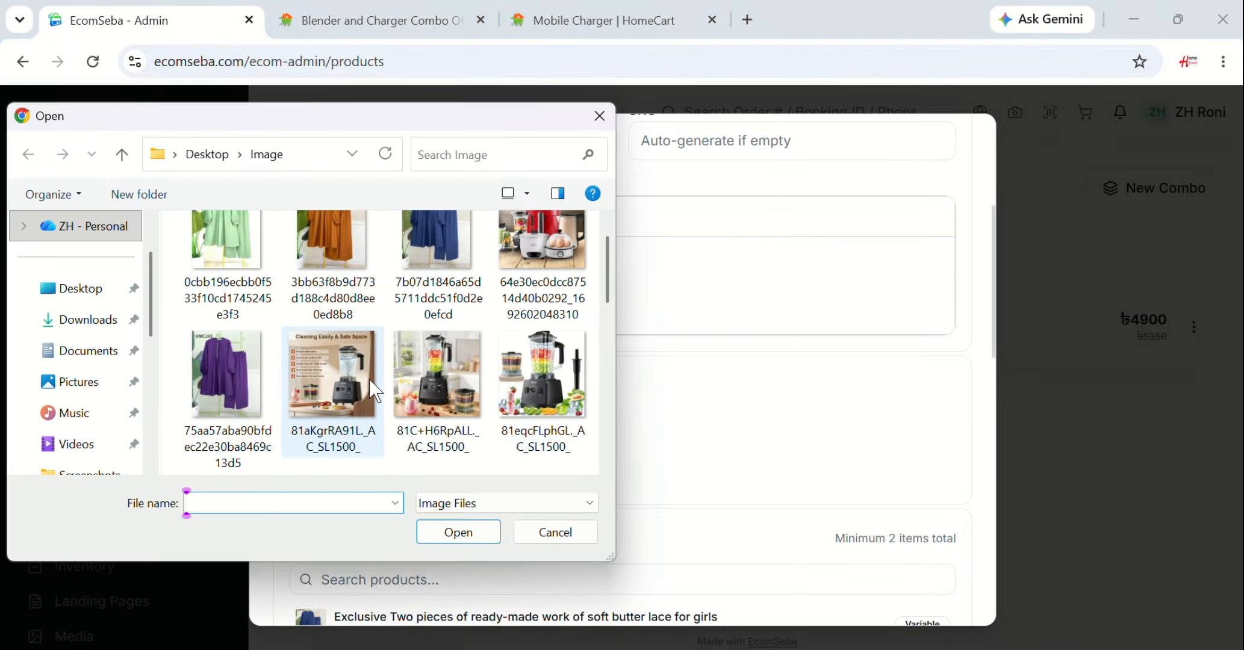
pyautogui.click(555, 533)
# Add the white charger picture from the media library as the combo's image
pyautogui.click(421, 446)
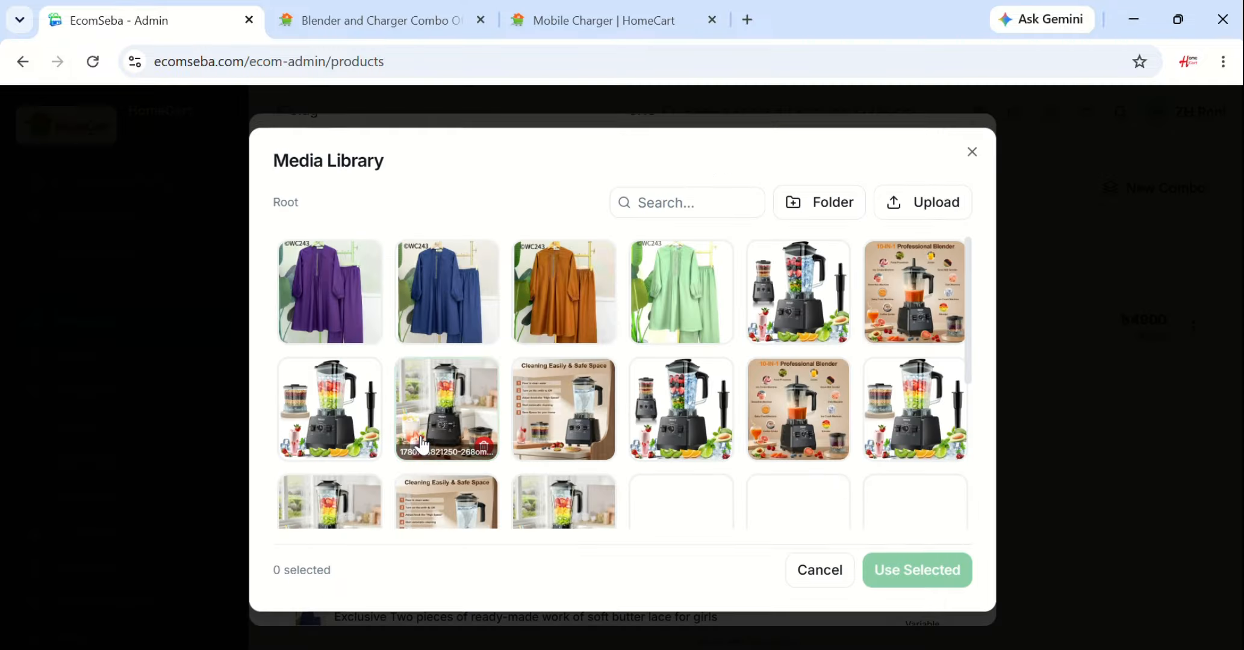
pyautogui.scroll(-2, 626, 410)
pyautogui.scroll(-3, 620, 409)
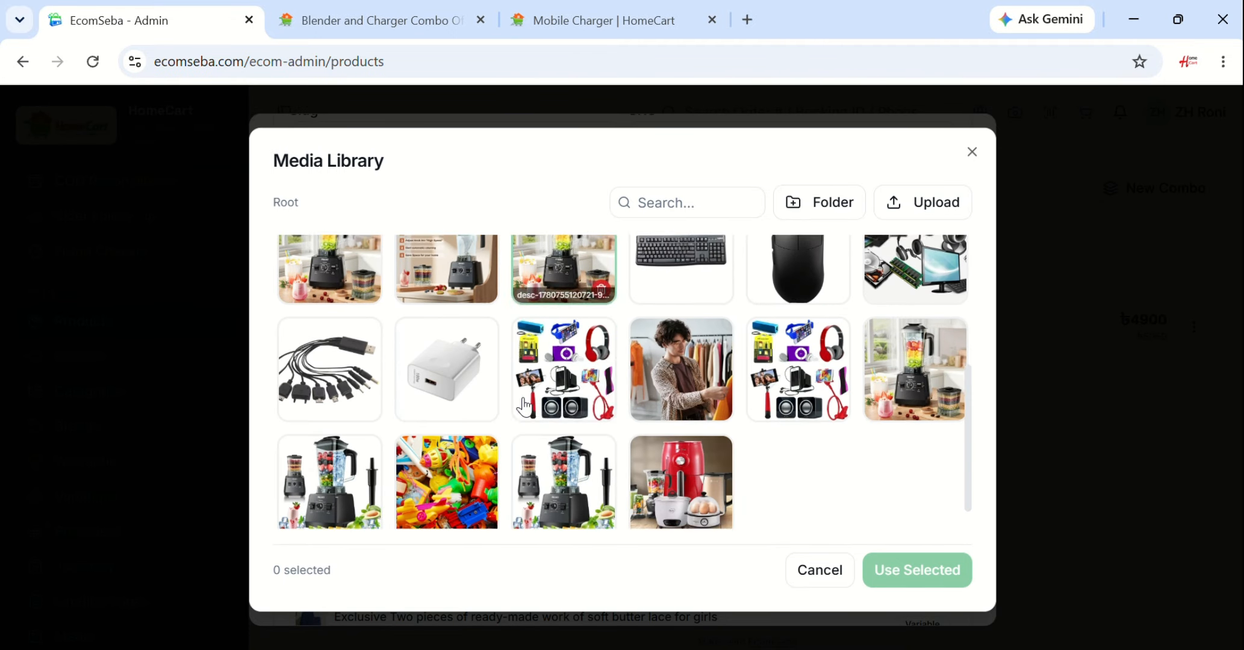
pyautogui.click(465, 375)
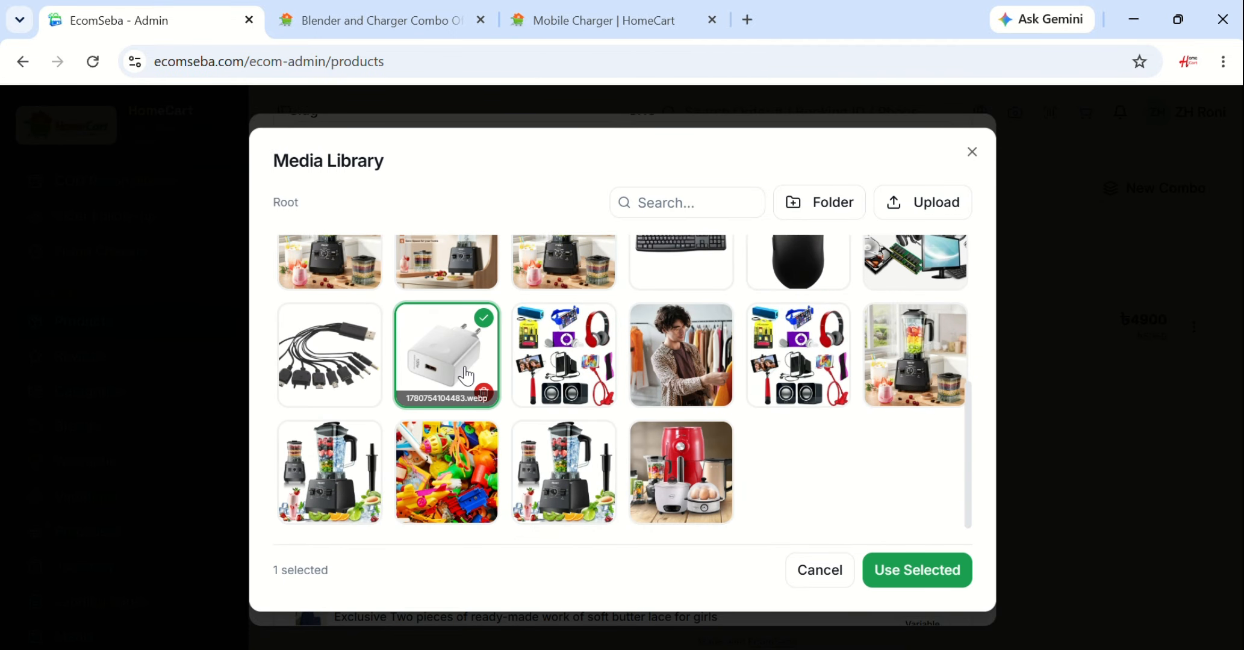
pyautogui.click(920, 580)
# Add the Mobile Charger to the combo items and set its quantity to 3
pyautogui.scroll(-2, 583, 392)
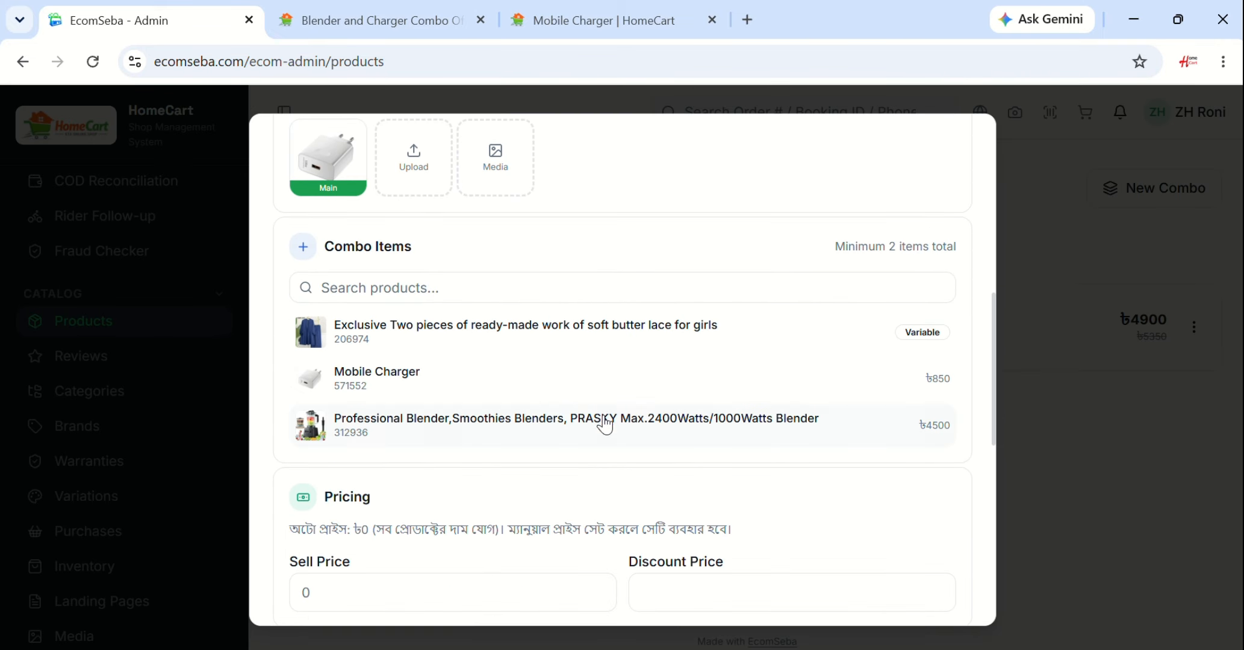
pyautogui.scroll(2, 374, 289)
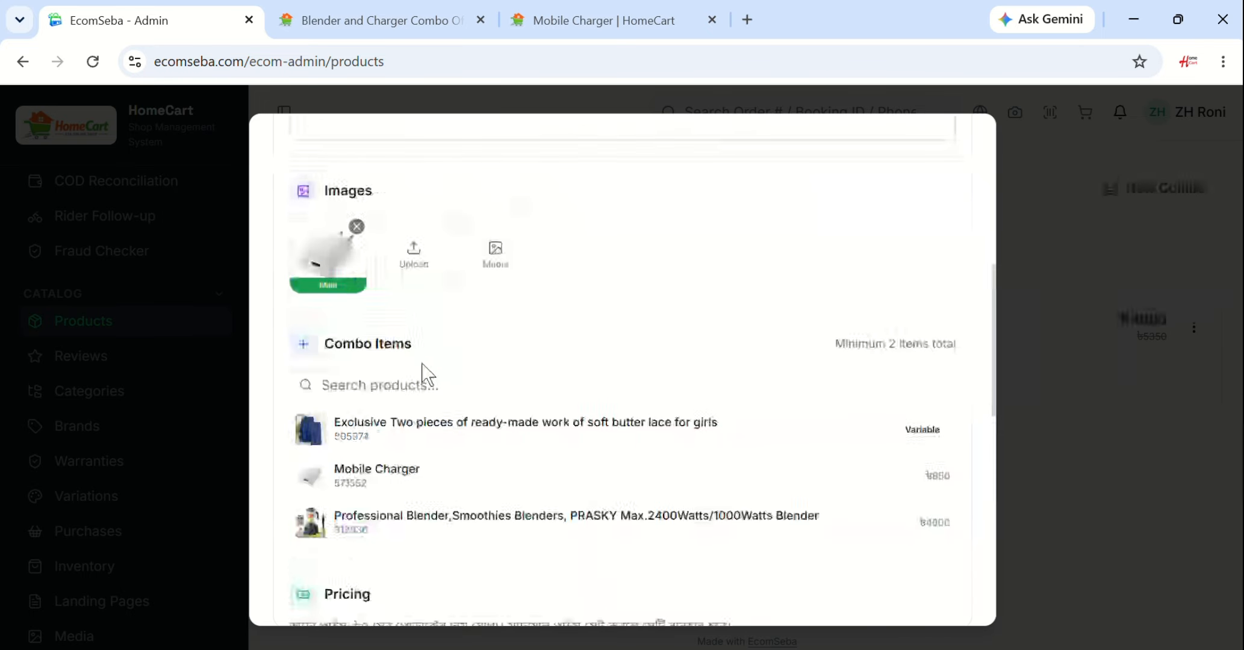
pyautogui.click(413, 381)
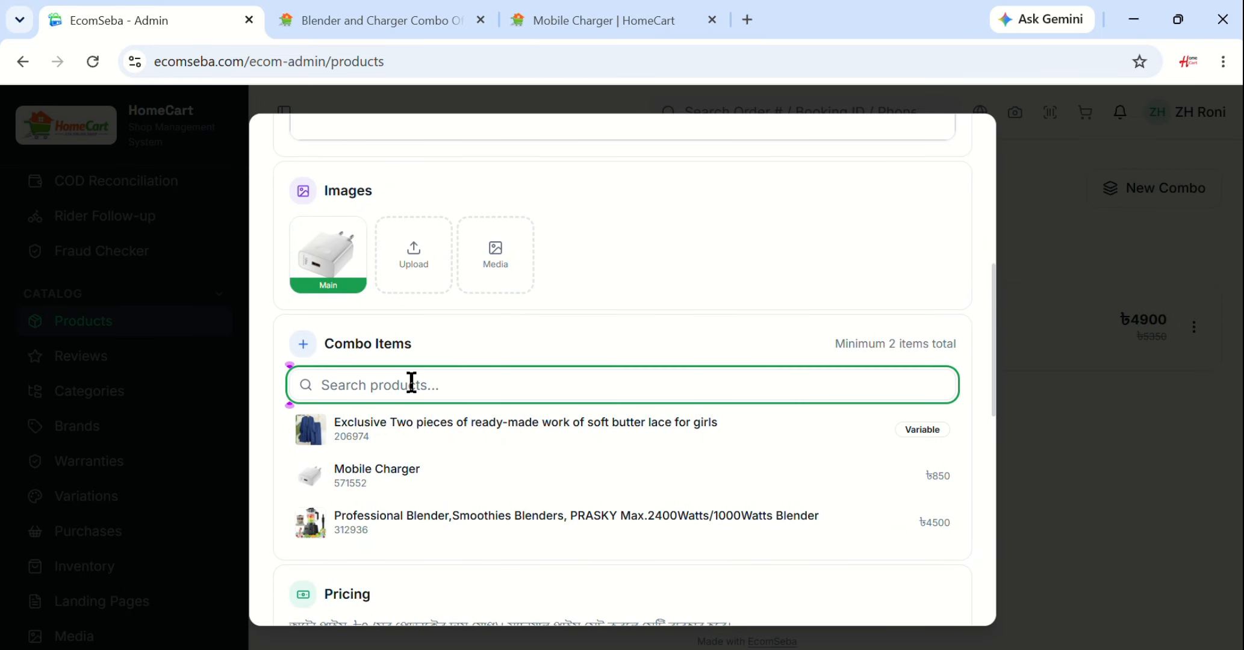
pyautogui.click(393, 476)
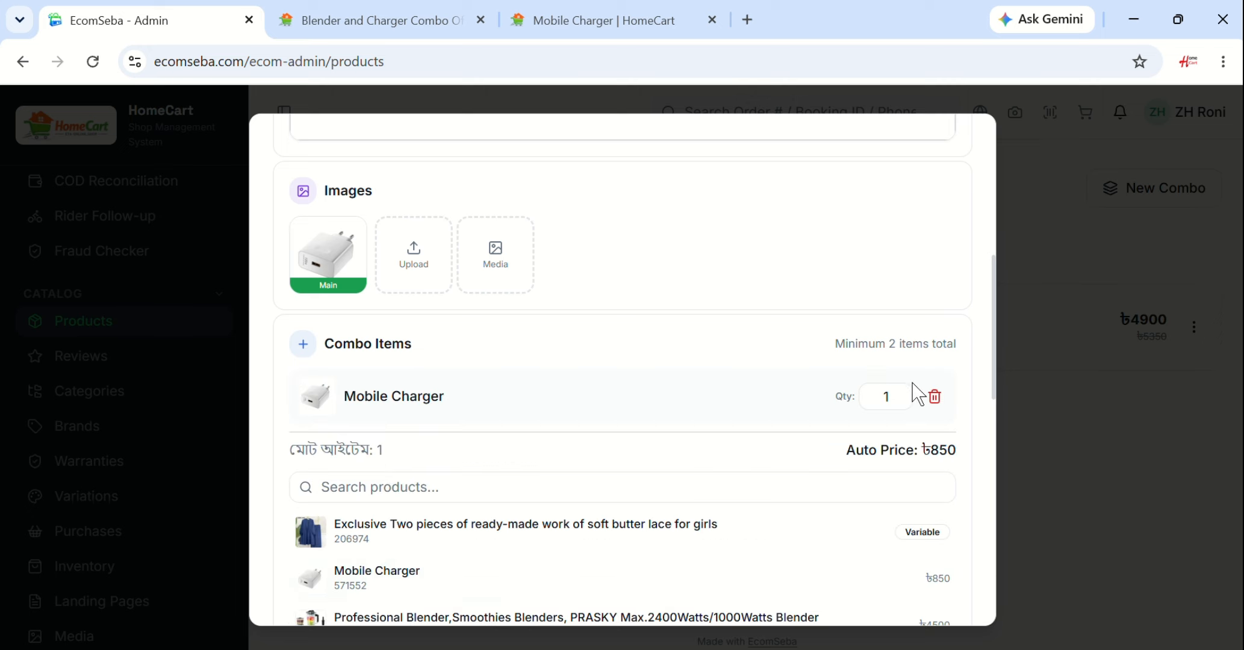
pyautogui.doubleClick(897, 395)
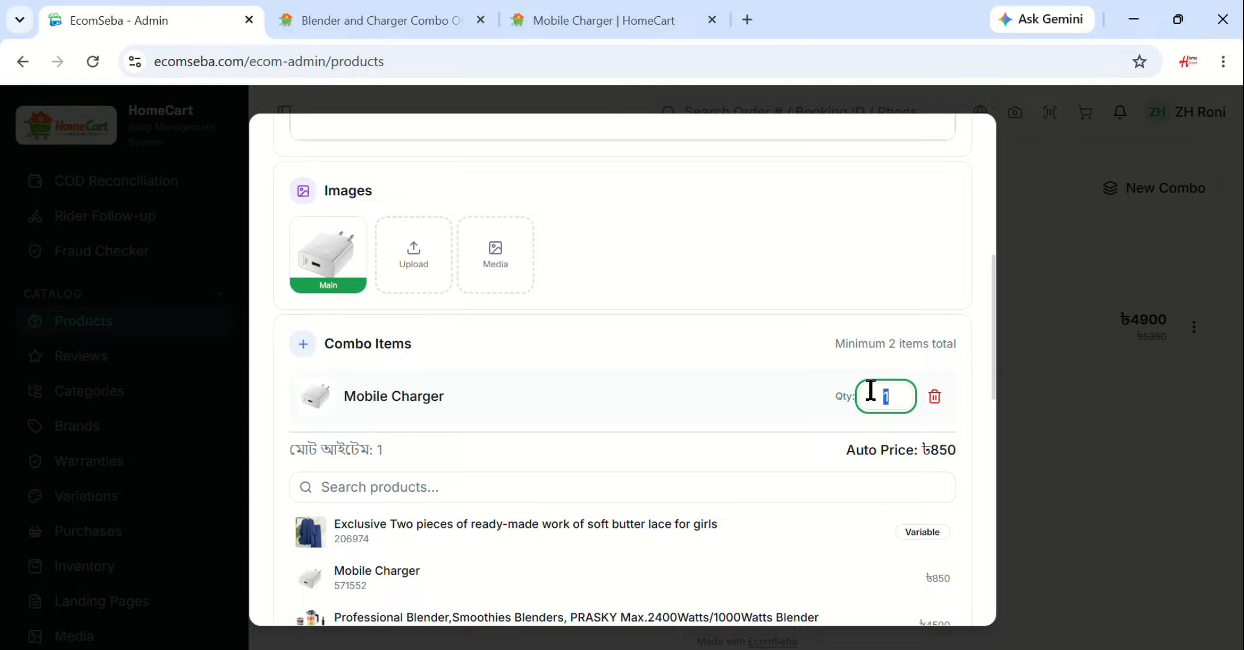
pyautogui.write('3')
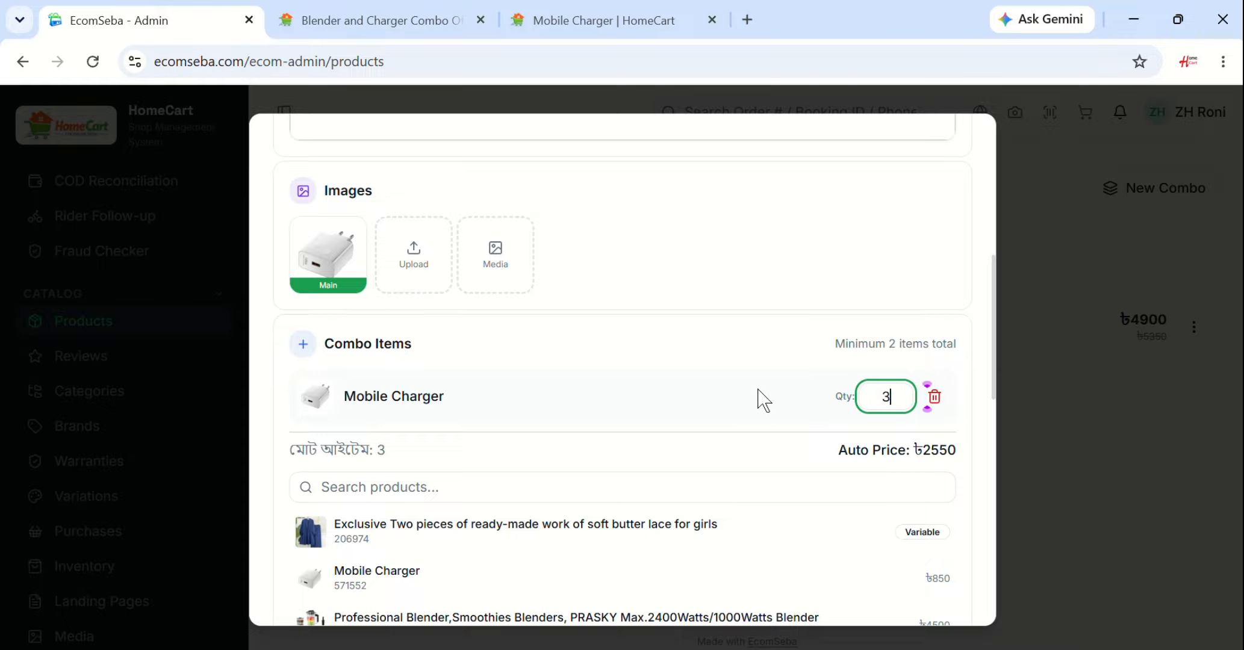
pyautogui.press('Tab')
# Set the combo's sell price to 2550 and its discount price to 2000
pyautogui.scroll(-2, 763, 400)
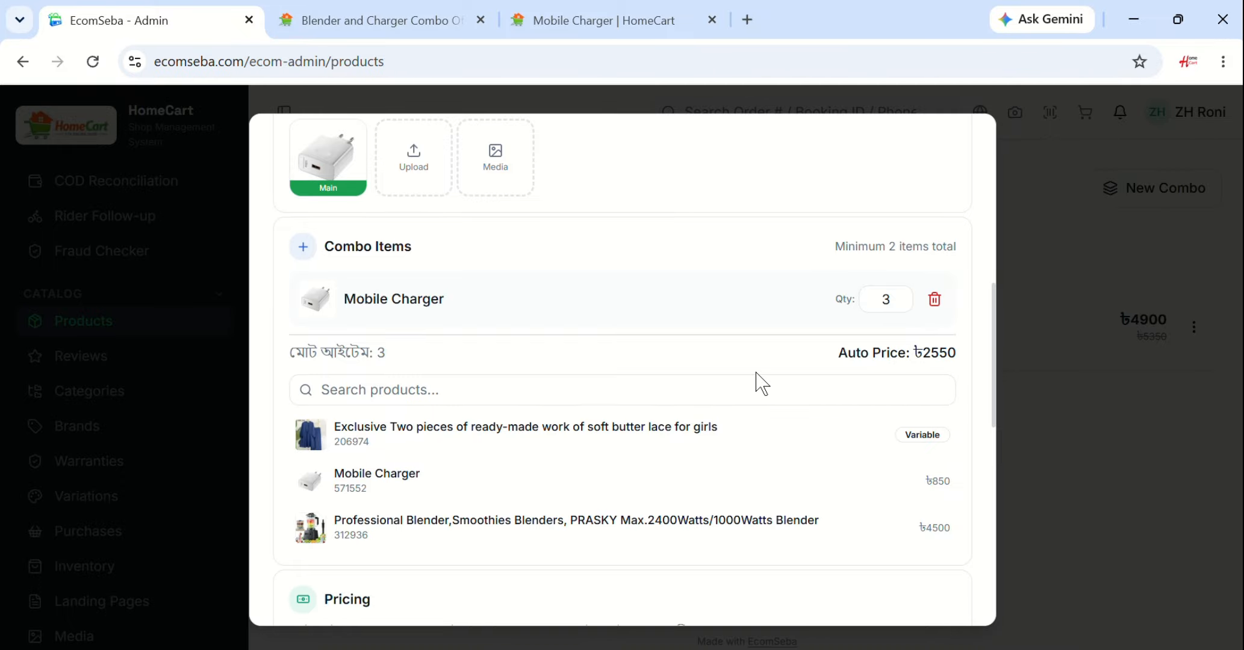
pyautogui.scroll(-5, 710, 383)
pyautogui.click(344, 402)
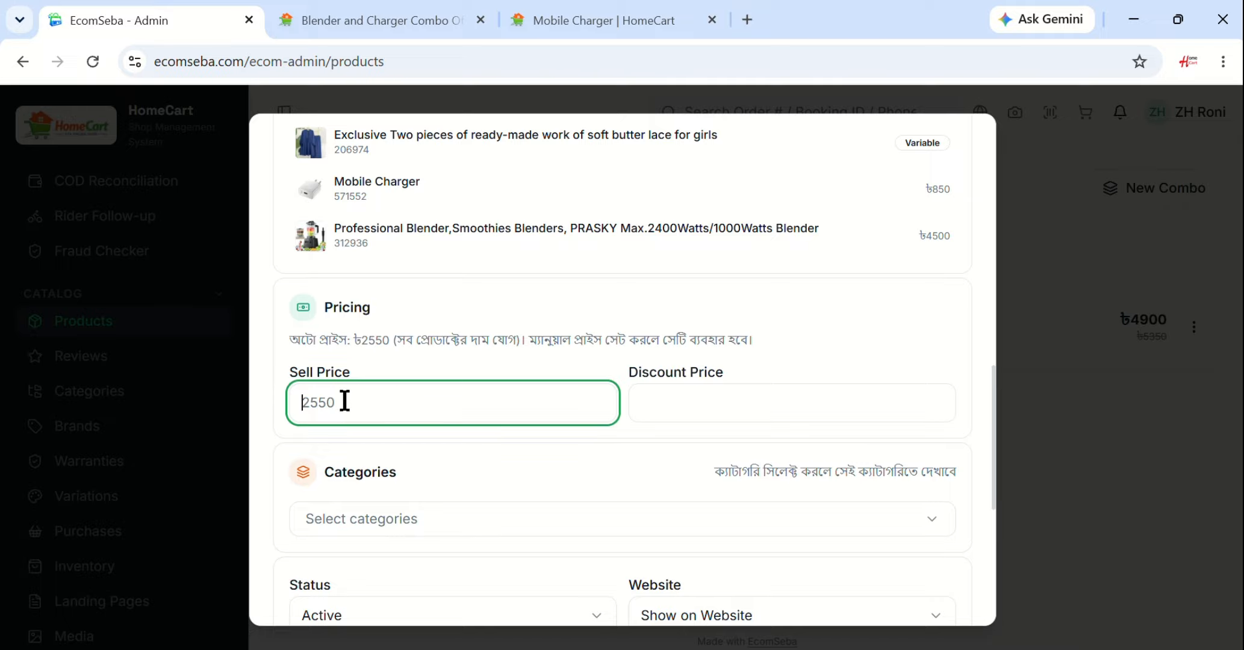
pyautogui.write('2550')
pyautogui.click(651, 400)
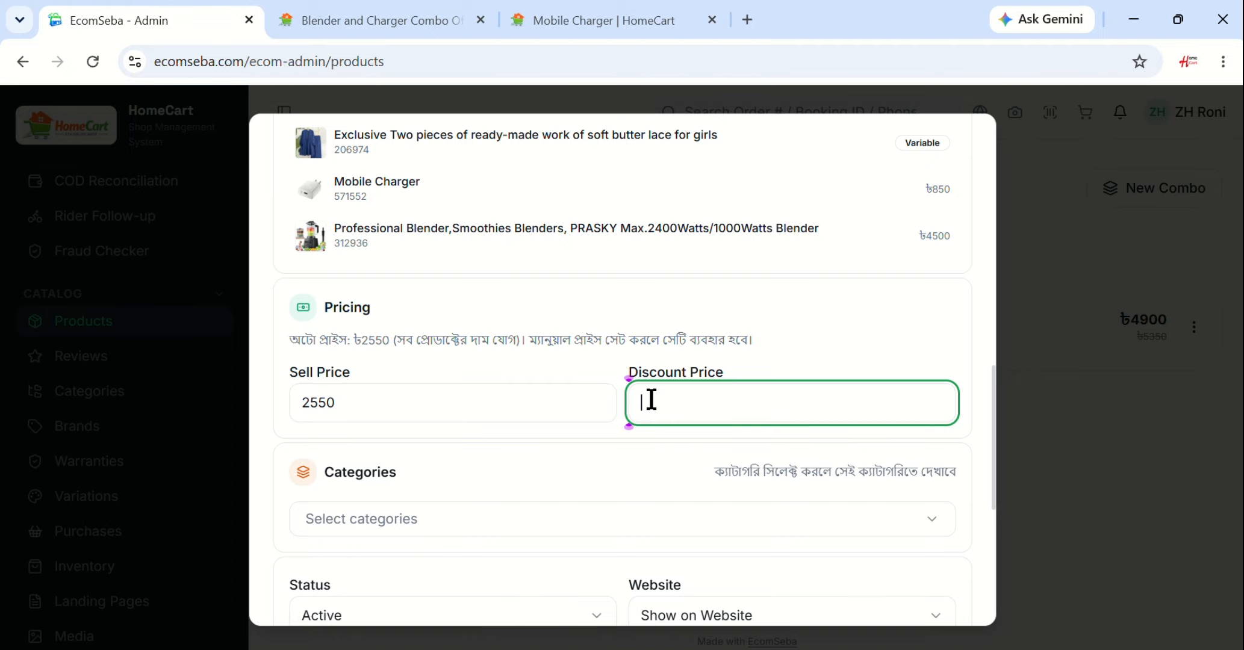
pyautogui.write('2000')
pyautogui.click(756, 342)
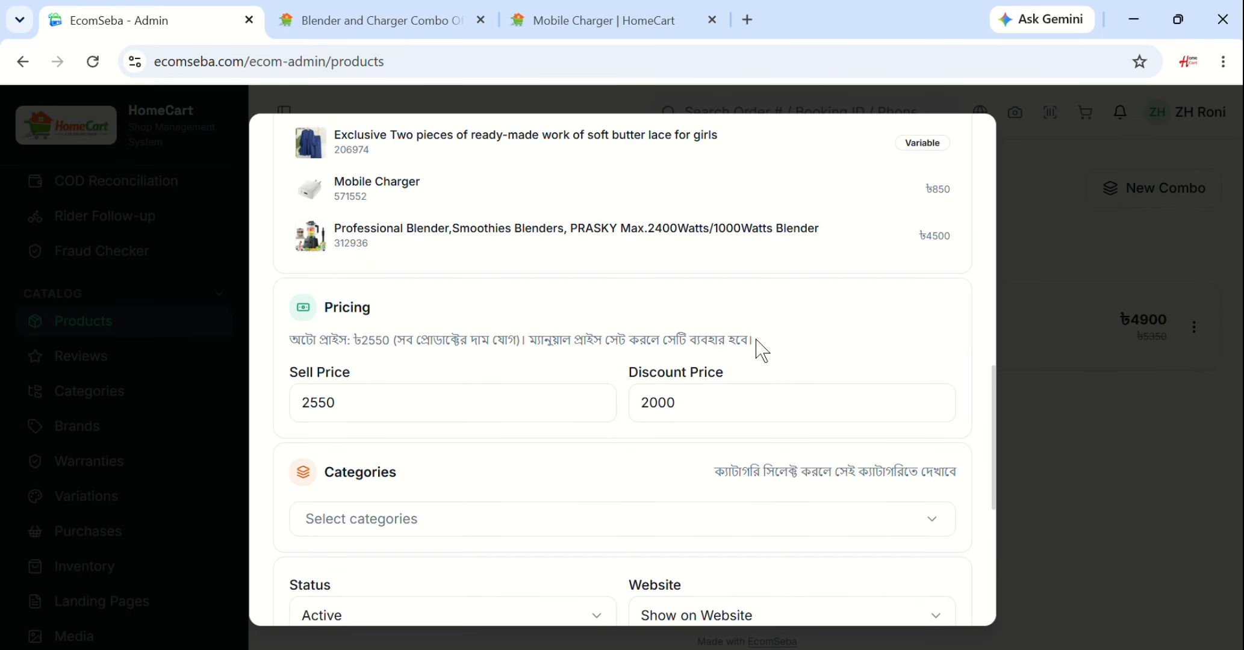
# Assign the combo to the categories Charger and Mobile Accessories
pyautogui.scroll(-3, 756, 347)
pyautogui.click(373, 325)
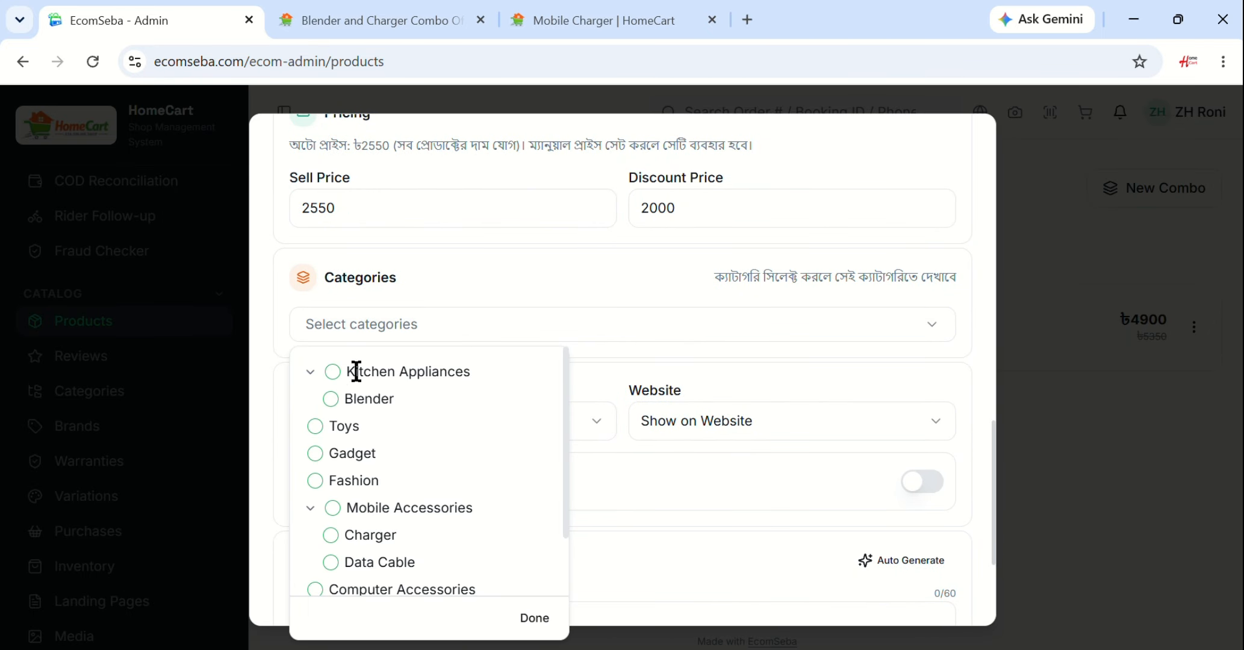
pyautogui.click(331, 535)
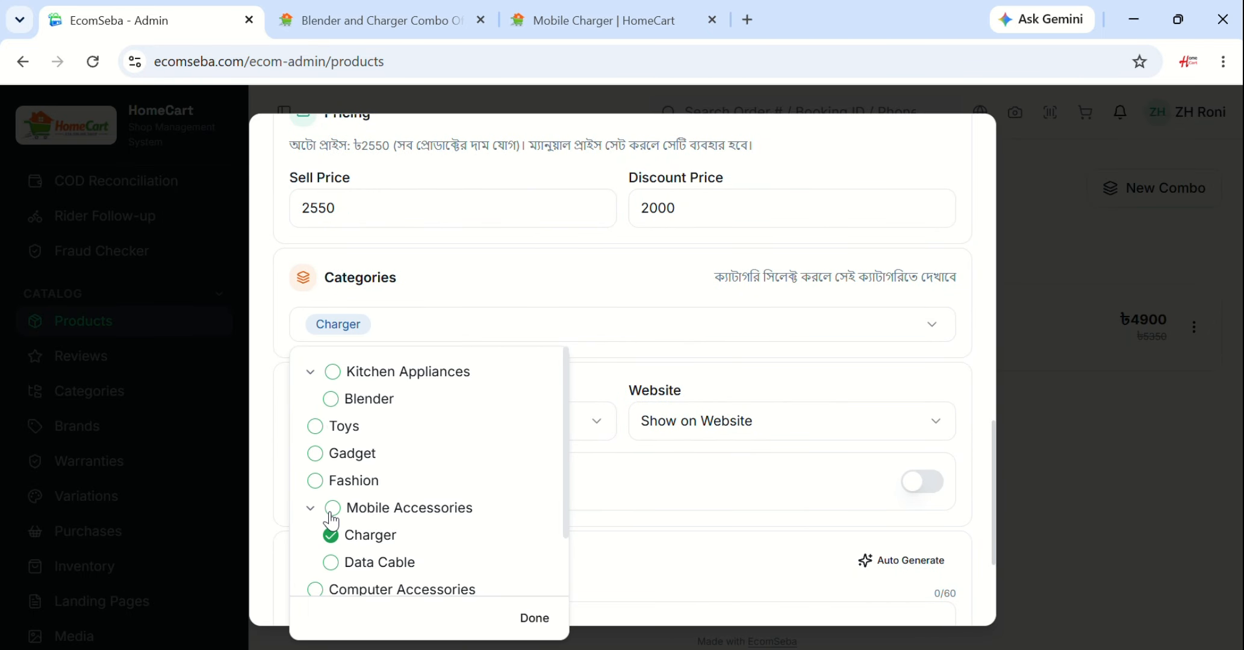
pyautogui.click(330, 512)
pyautogui.click(628, 281)
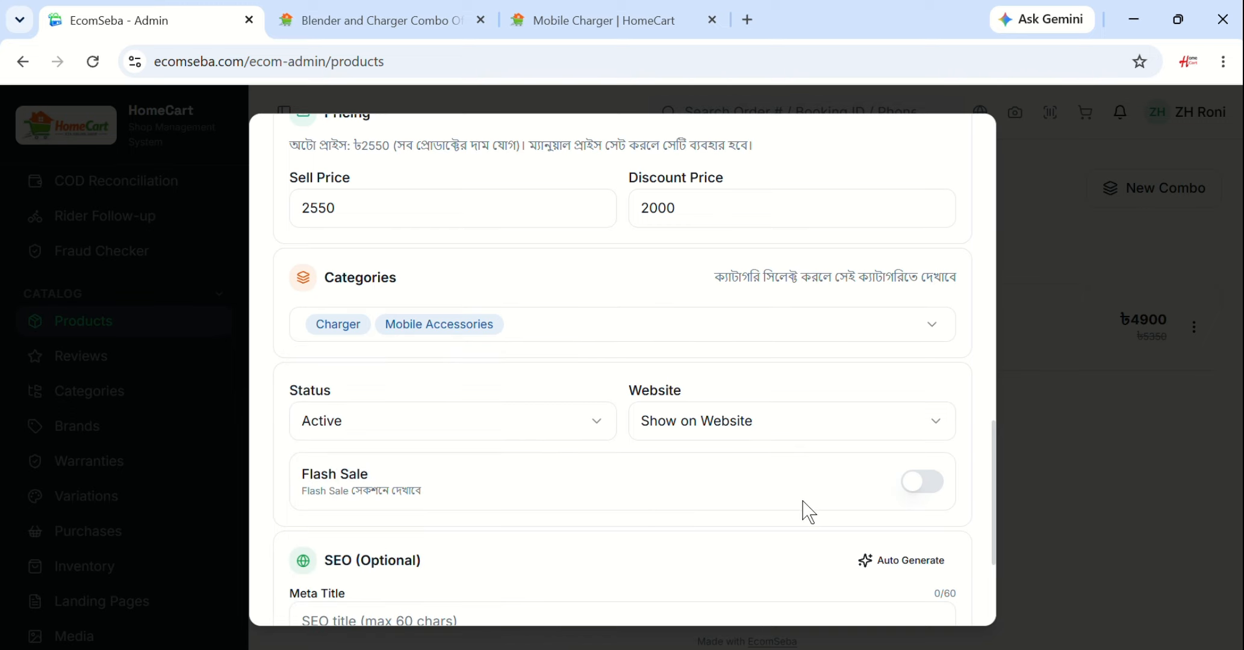
# Create the "Buy 3pcs get 10% discount" combo and check its bundled item and quantity on its store page
pyautogui.scroll(-3, 478, 513)
pyautogui.click(606, 580)
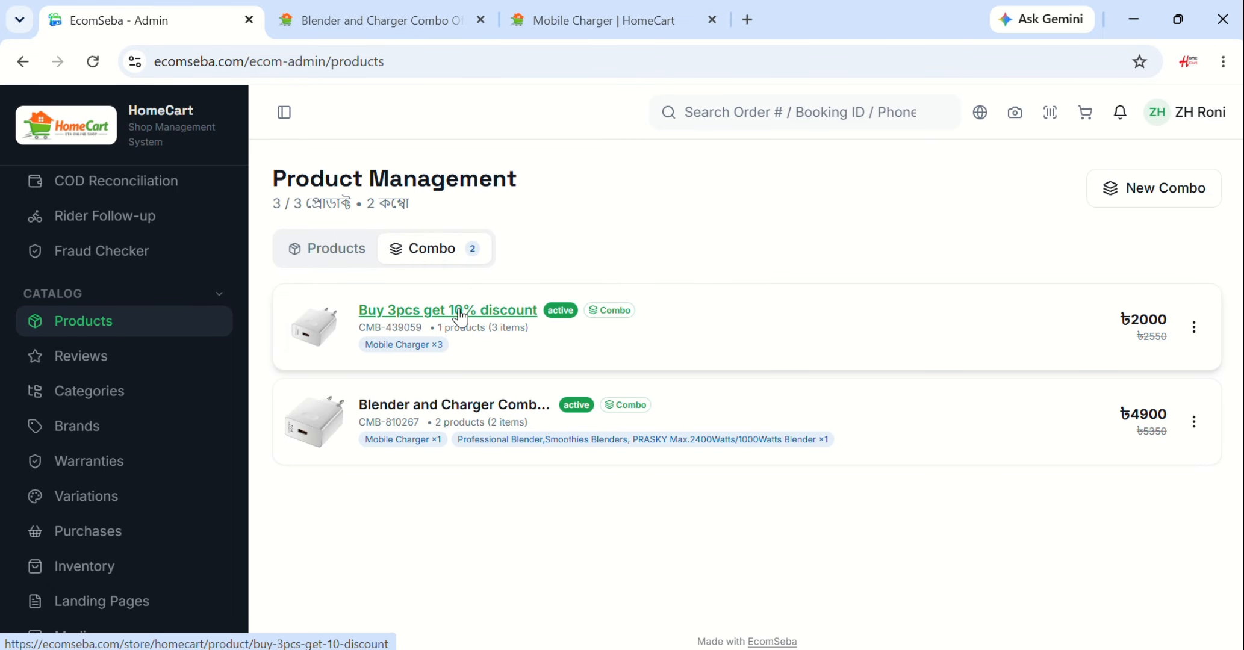
pyautogui.click(443, 319)
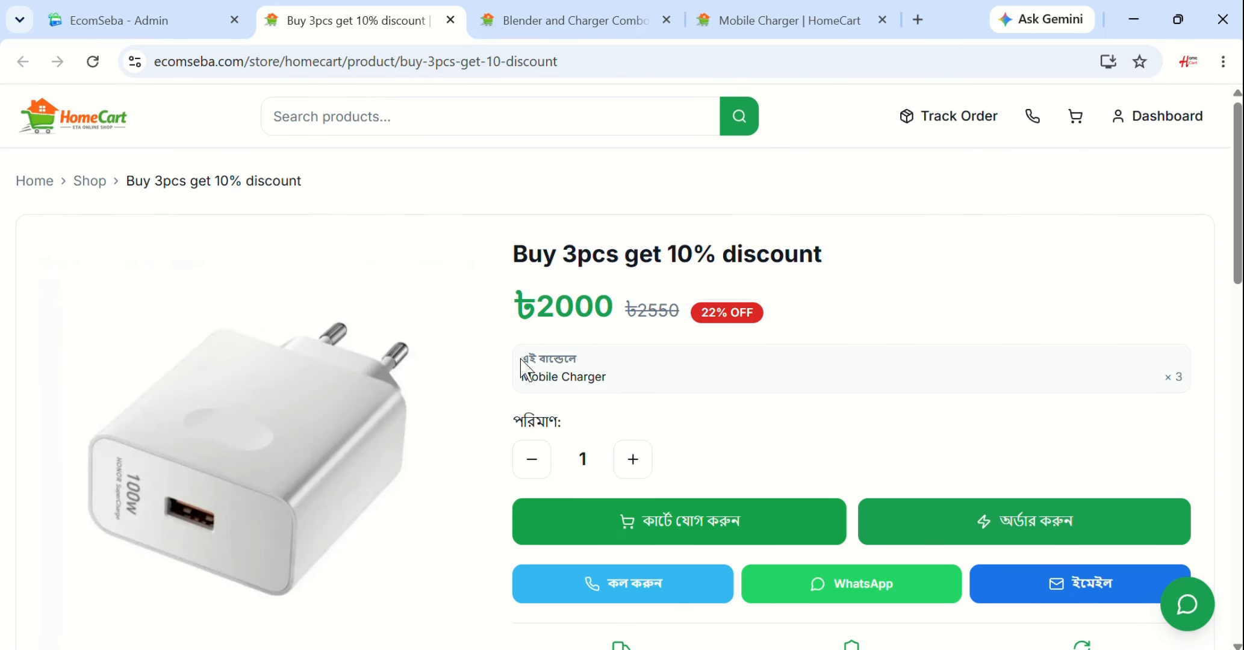
pyautogui.moveTo(519, 367); pyautogui.dragTo(609, 378)
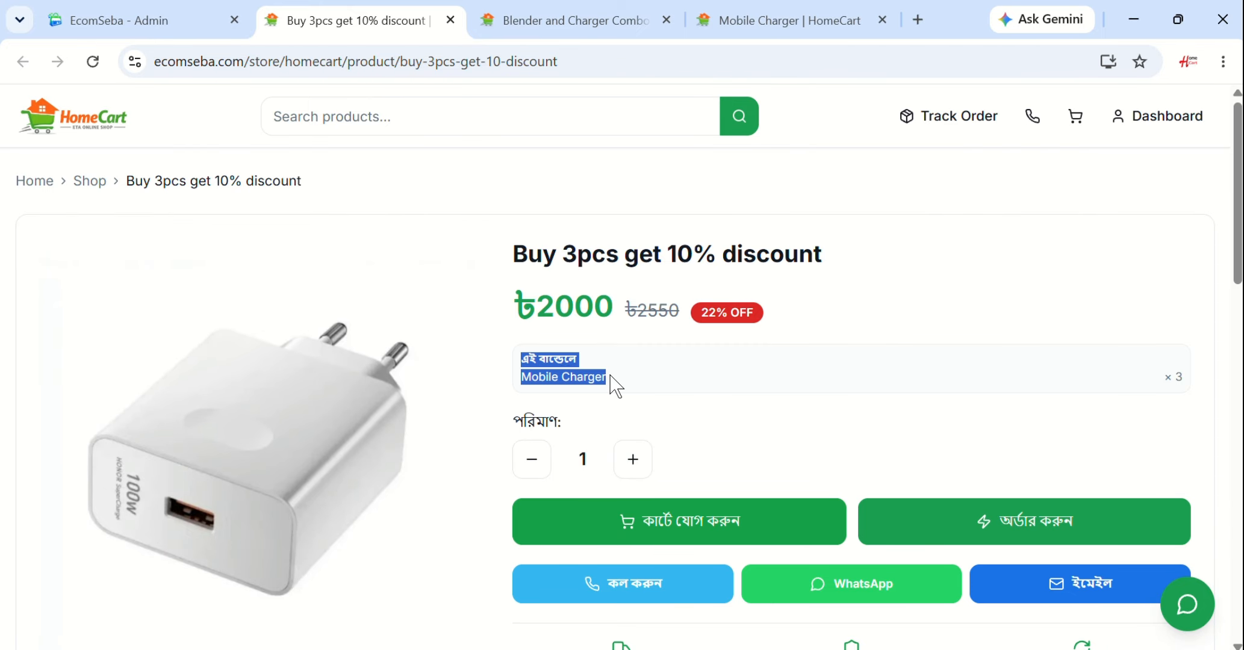
pyautogui.click(619, 375)
pyautogui.moveTo(1172, 374); pyautogui.dragTo(1191, 391)
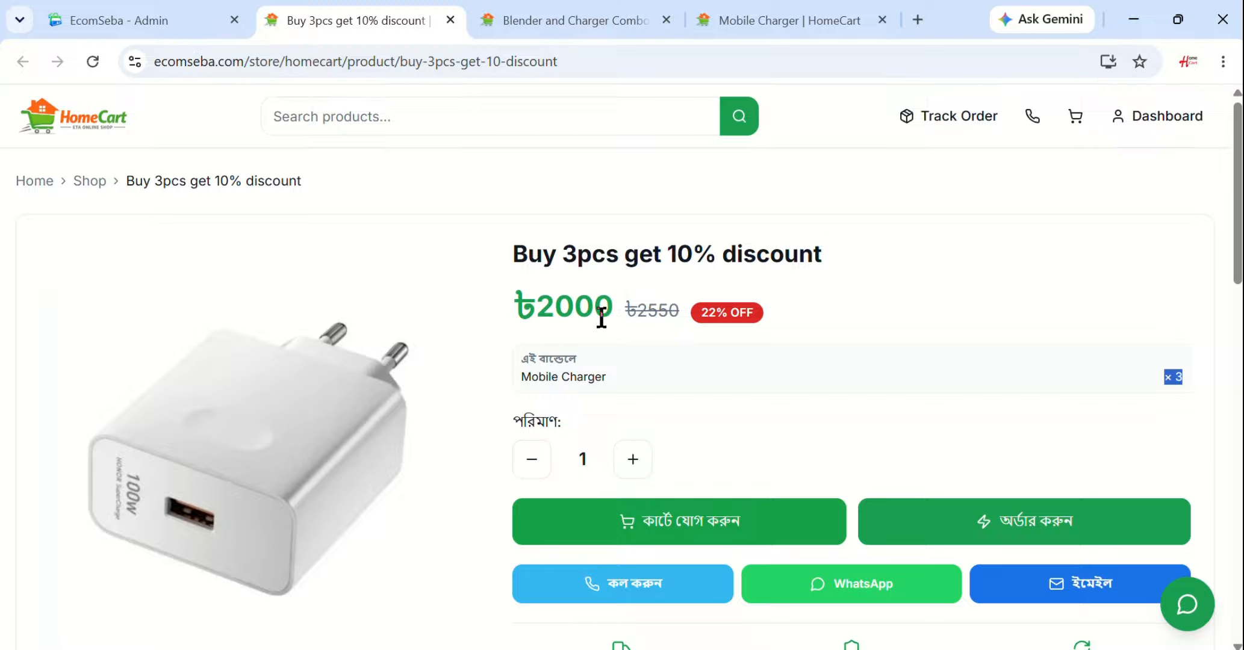
# Back in the shop admin, start a new Buy X Get Y Free combo titled "Buy Blender get Charger Free"
pyautogui.click(127, 18)
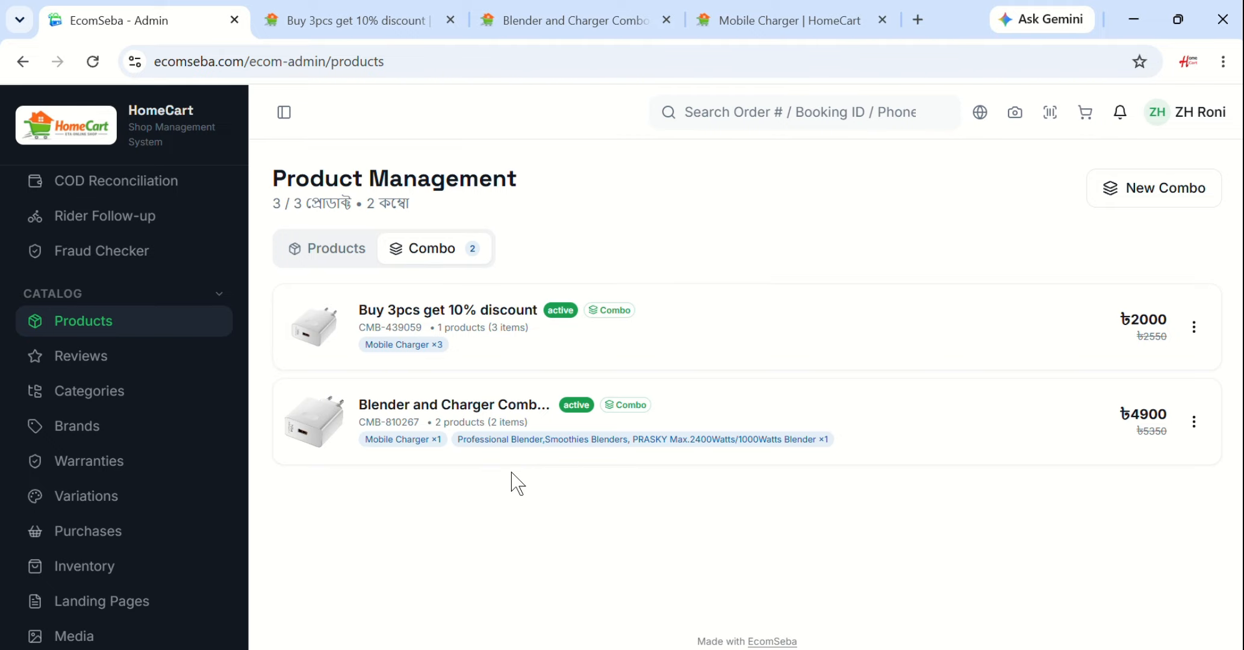
pyautogui.click(1135, 190)
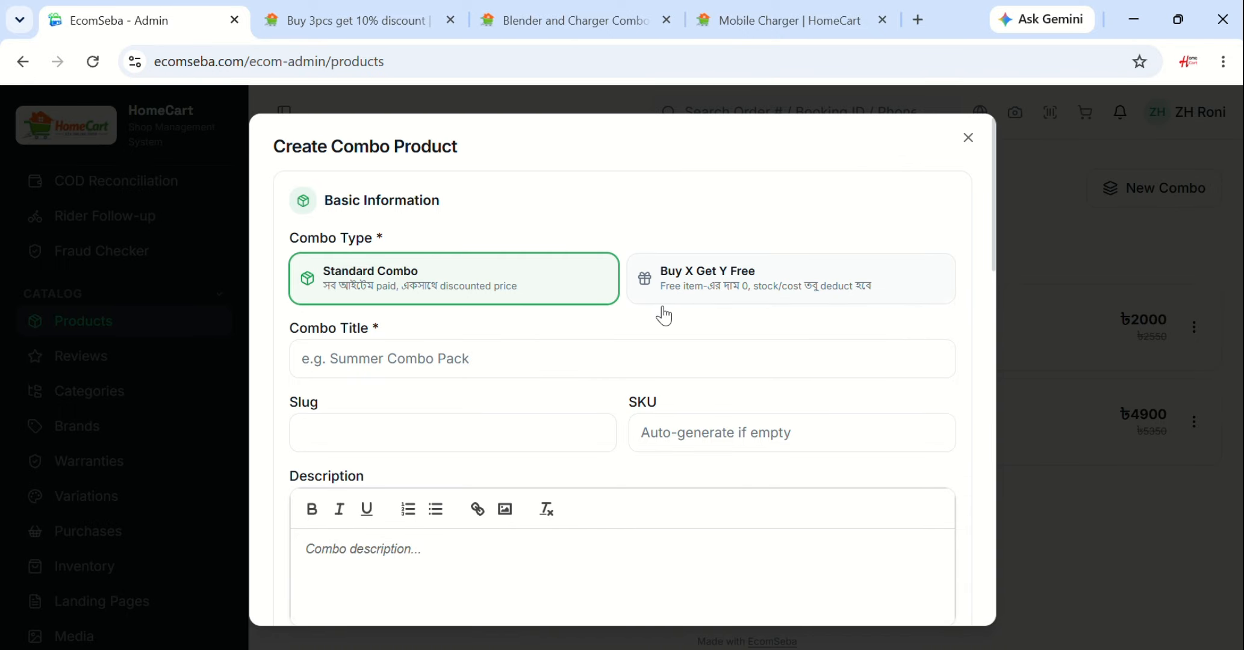
pyautogui.click(685, 293)
pyautogui.click(359, 352)
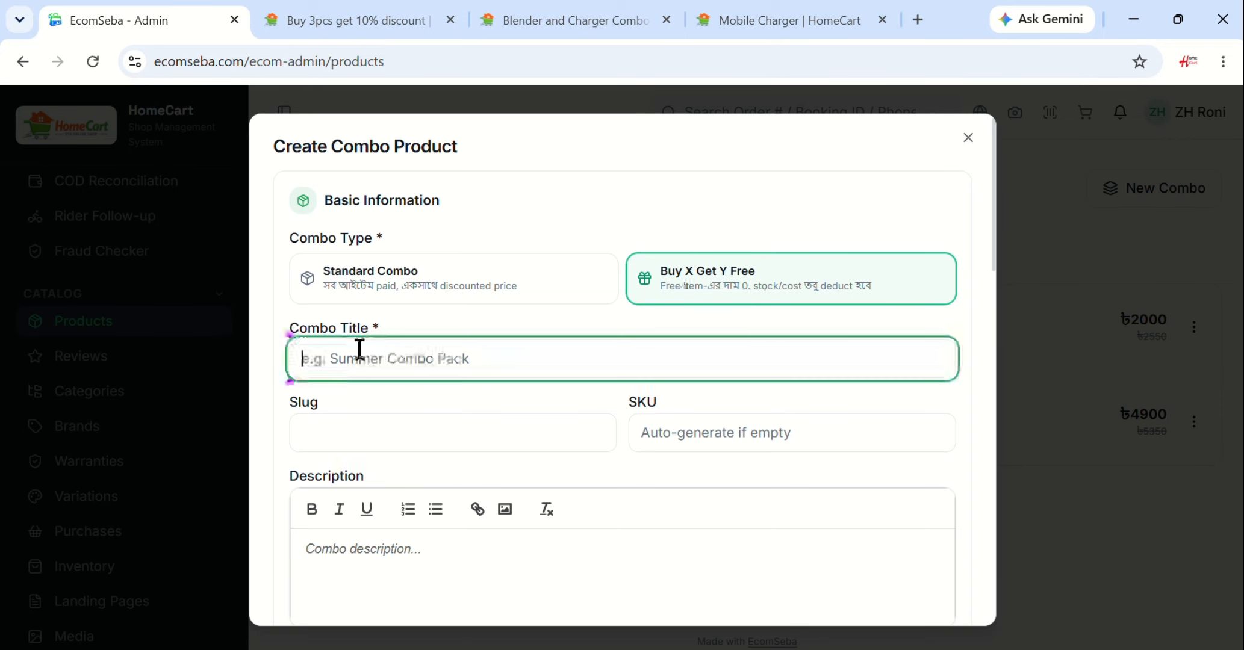
pyautogui.write('Buy ')
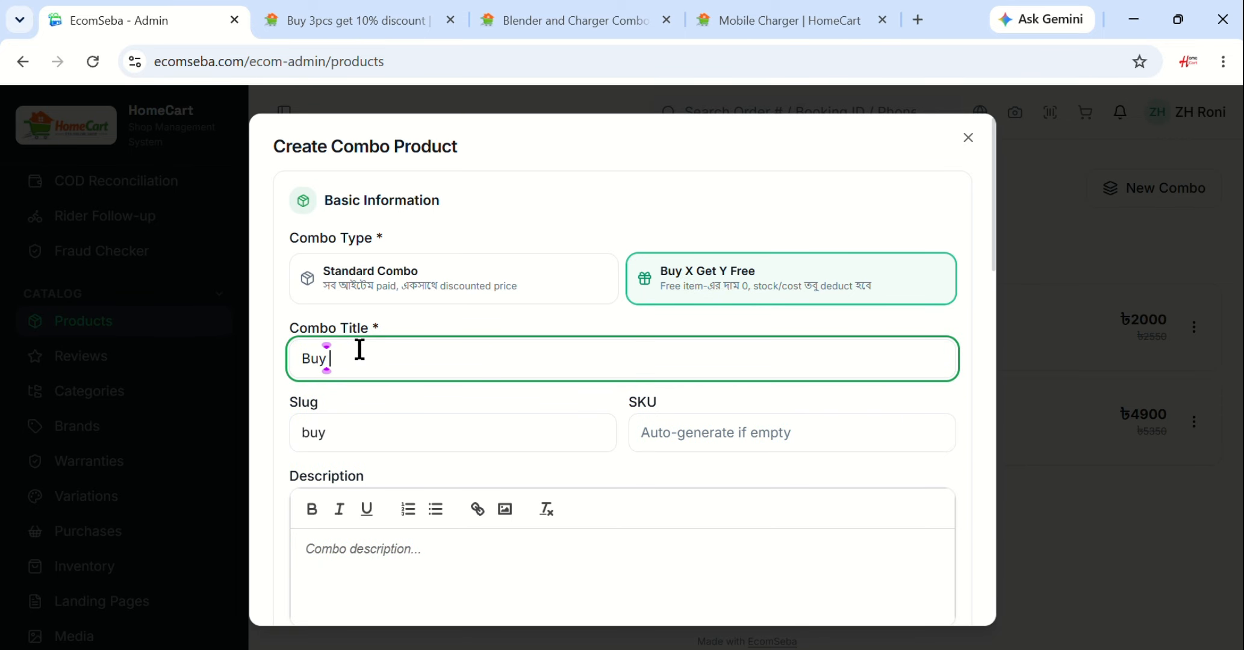
pyautogui.write('Blender')
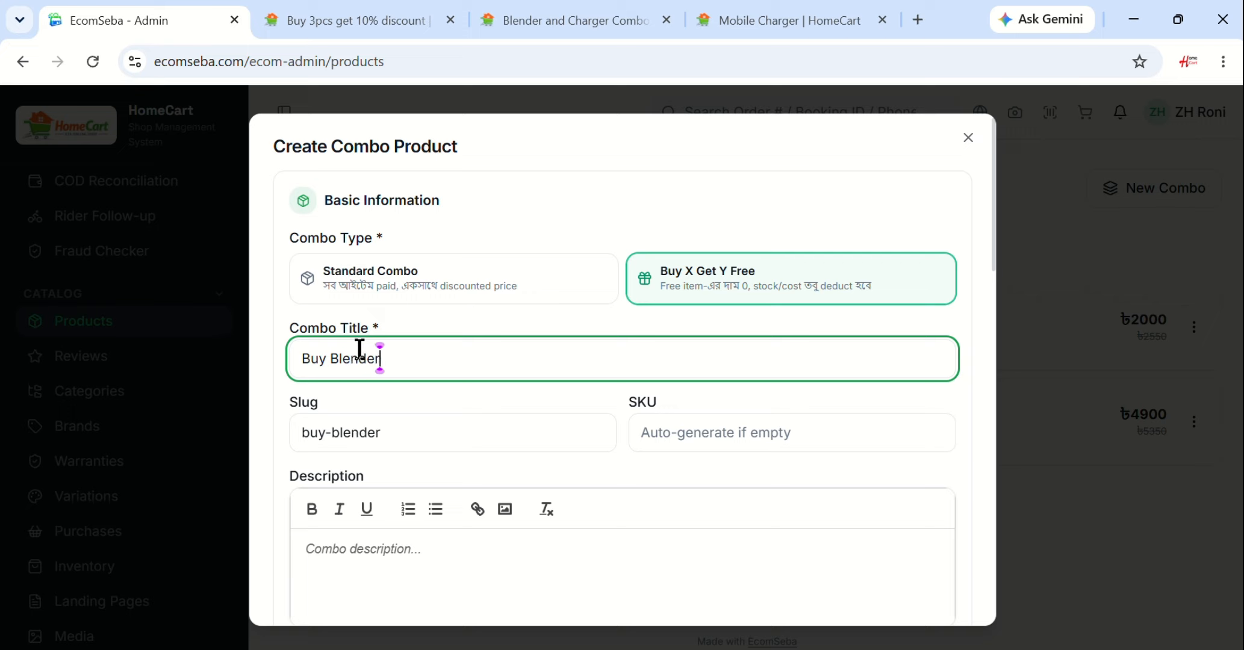
pyautogui.write(' get')
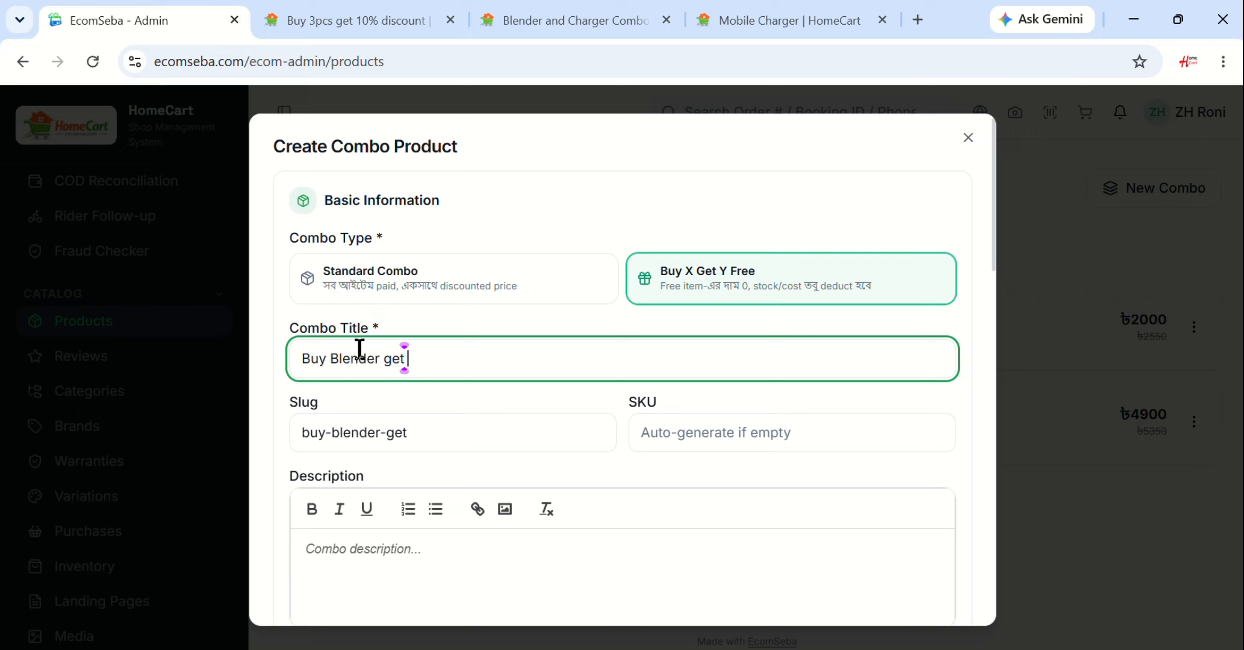
pyautogui.write(' Char')
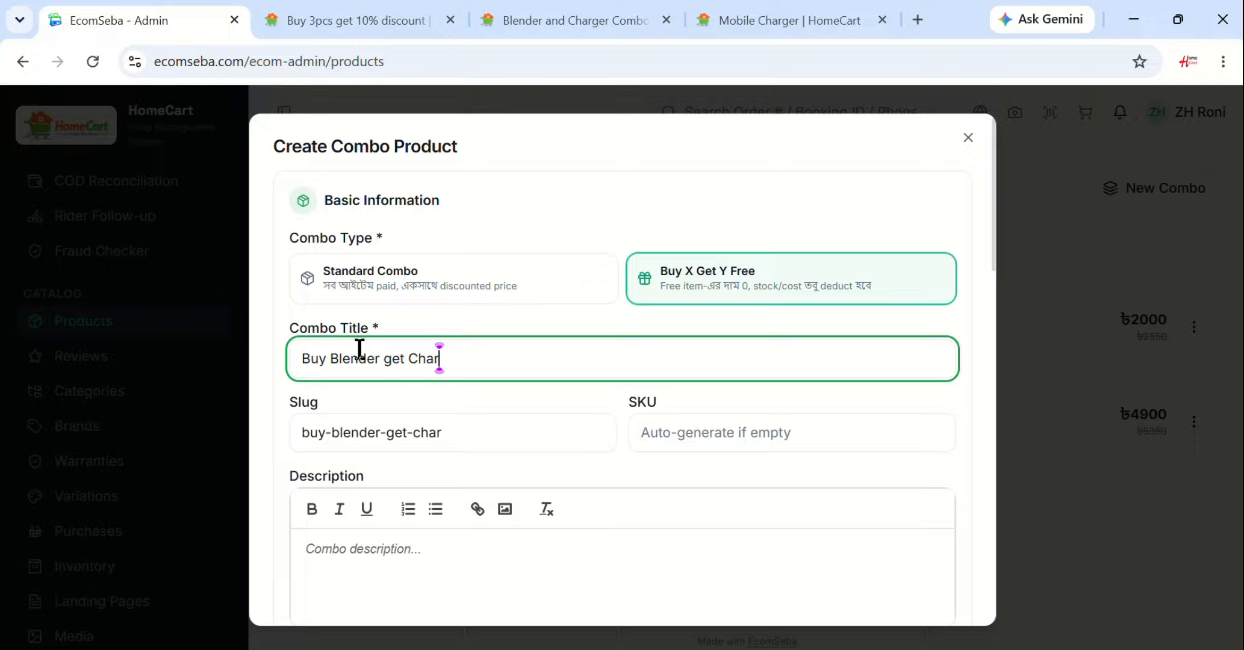
pyautogui.write('ger Free')
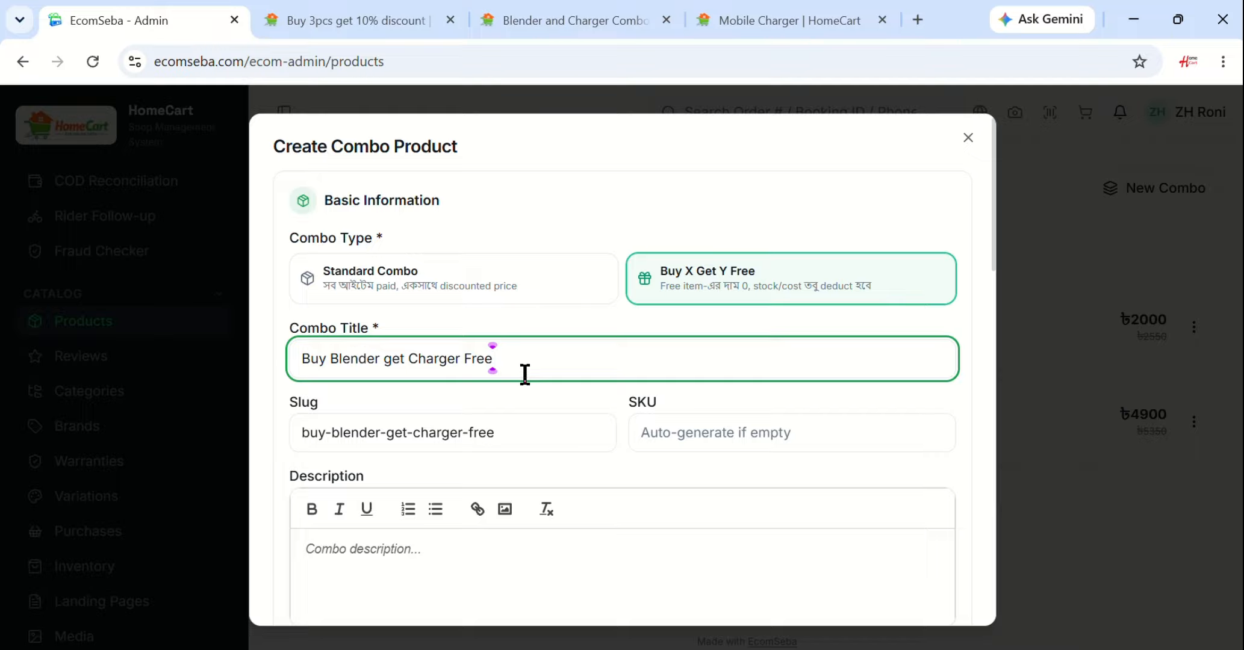
pyautogui.click(495, 399)
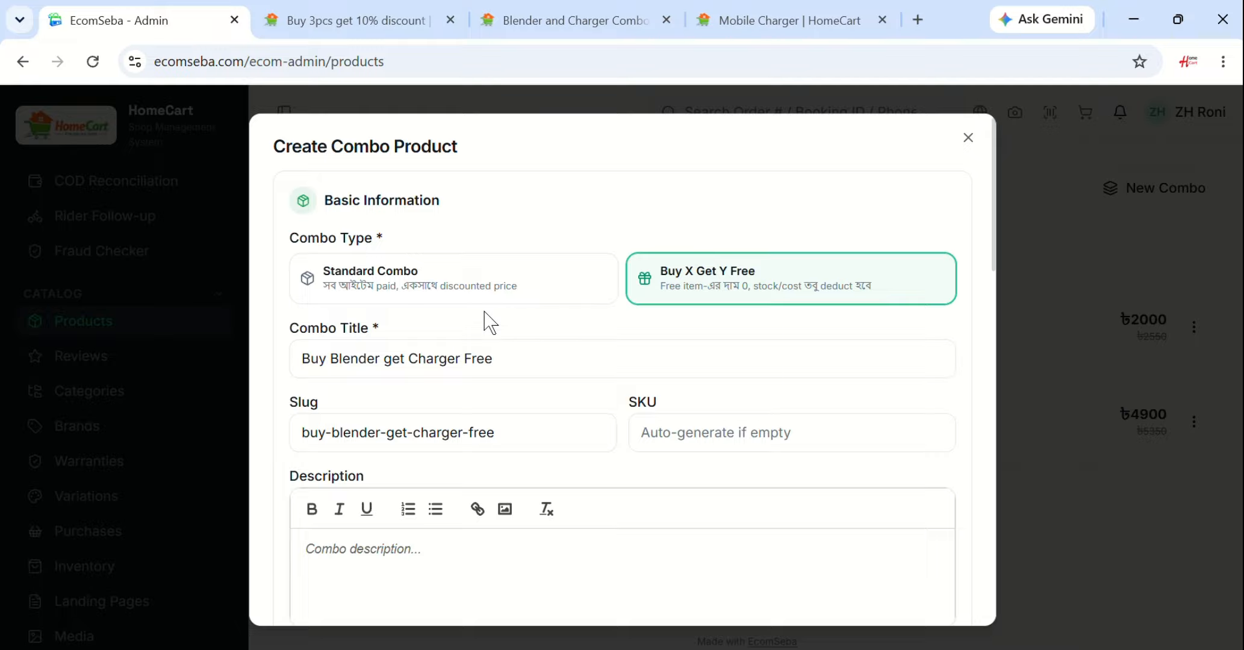
# Add blender images from the media library and remove the "Cleaning Easily & Safe Space" one, leaving the kitchen shot as main image
pyautogui.scroll(-5, 506, 271)
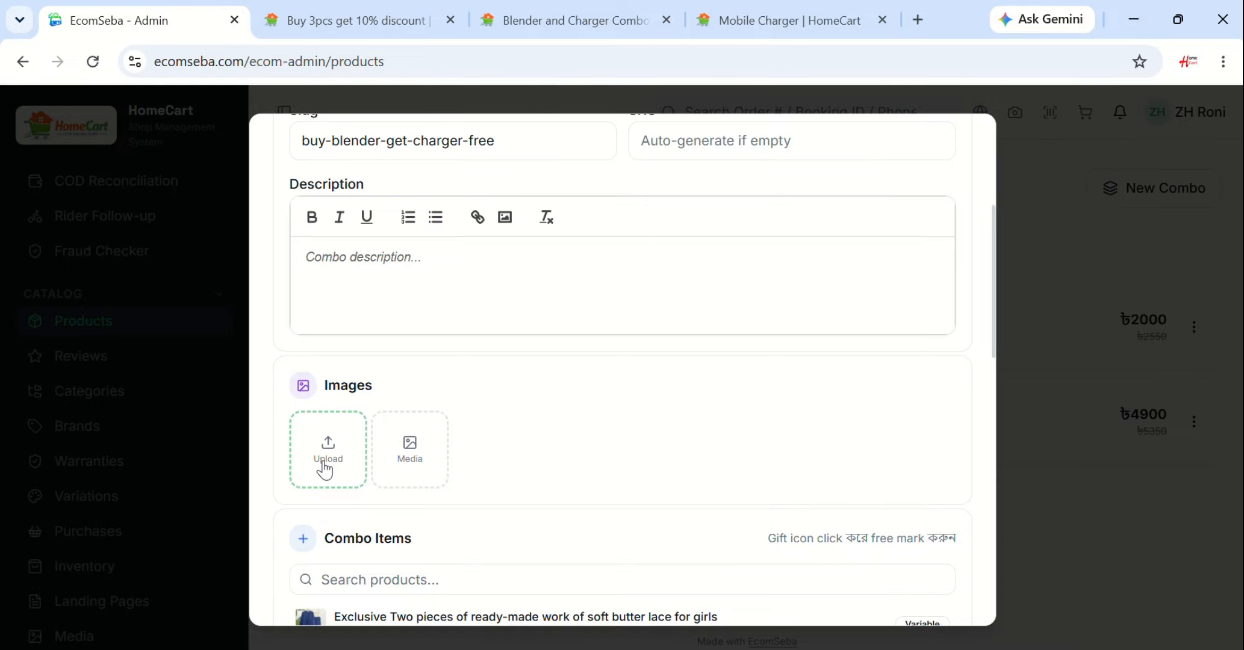
pyautogui.click(410, 463)
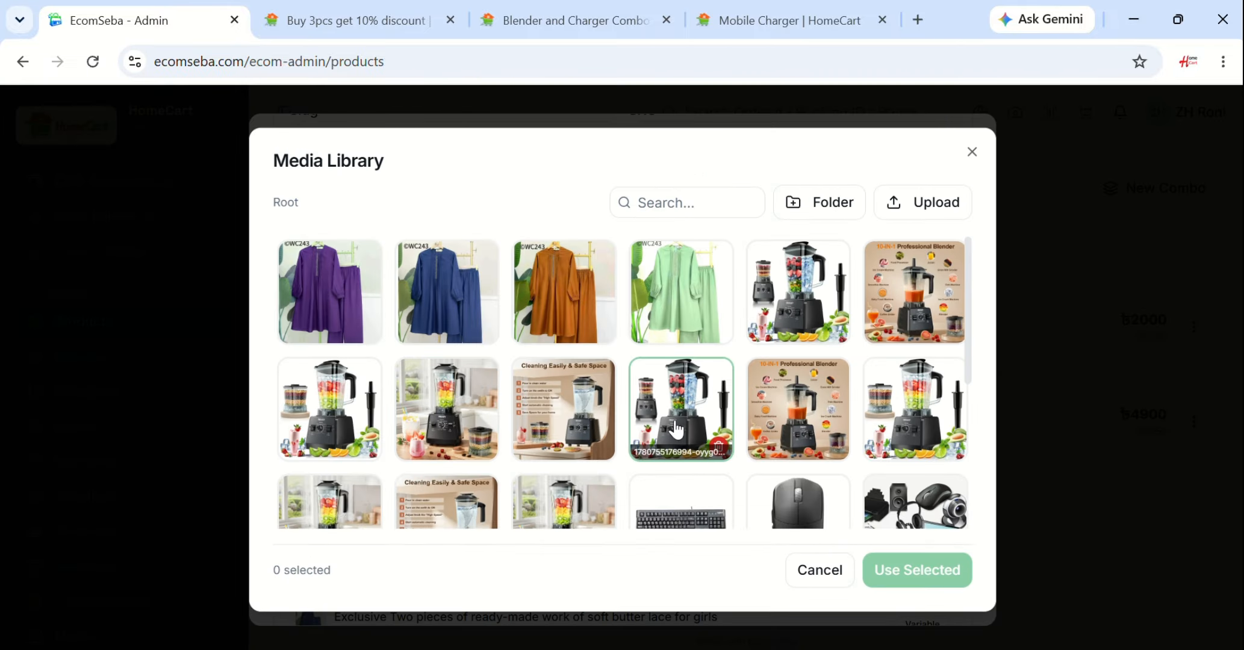
pyautogui.click(572, 429)
pyautogui.click(460, 423)
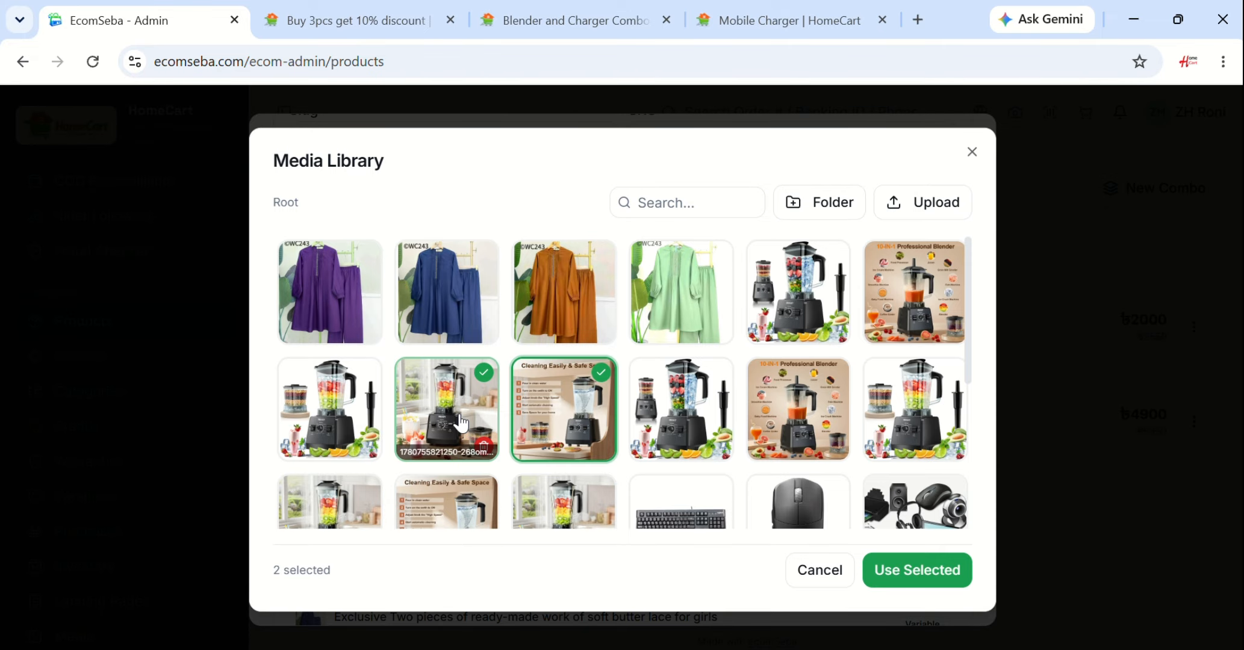
pyautogui.click(917, 588)
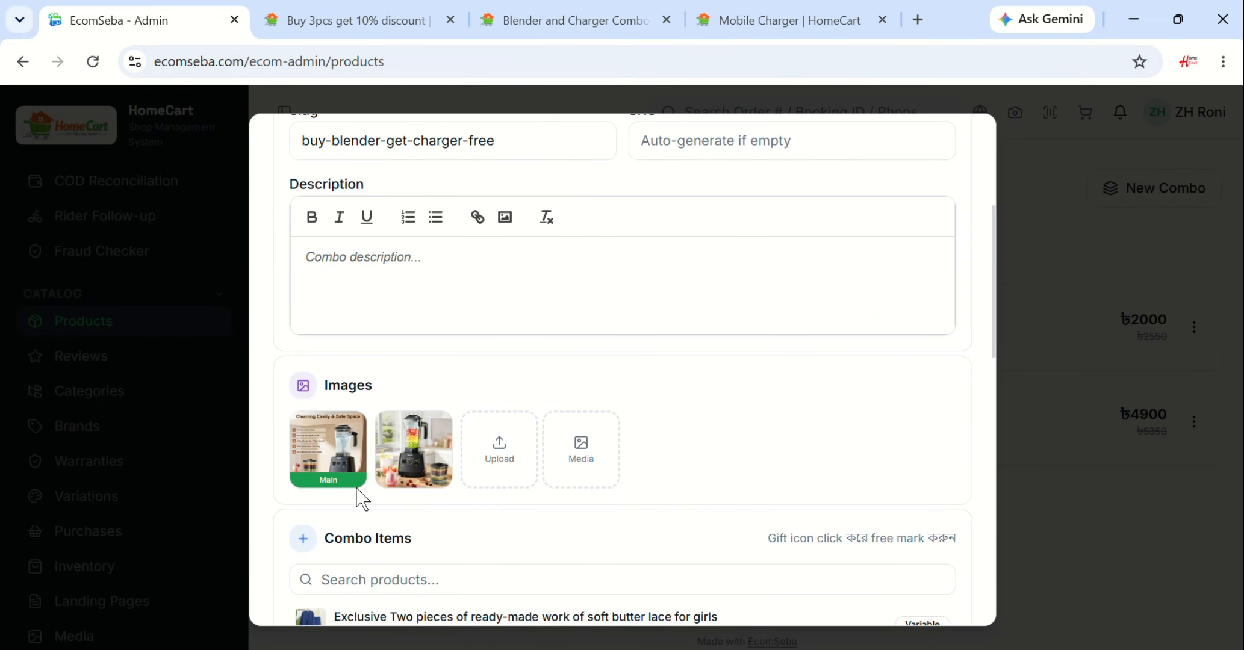
pyautogui.click(356, 421)
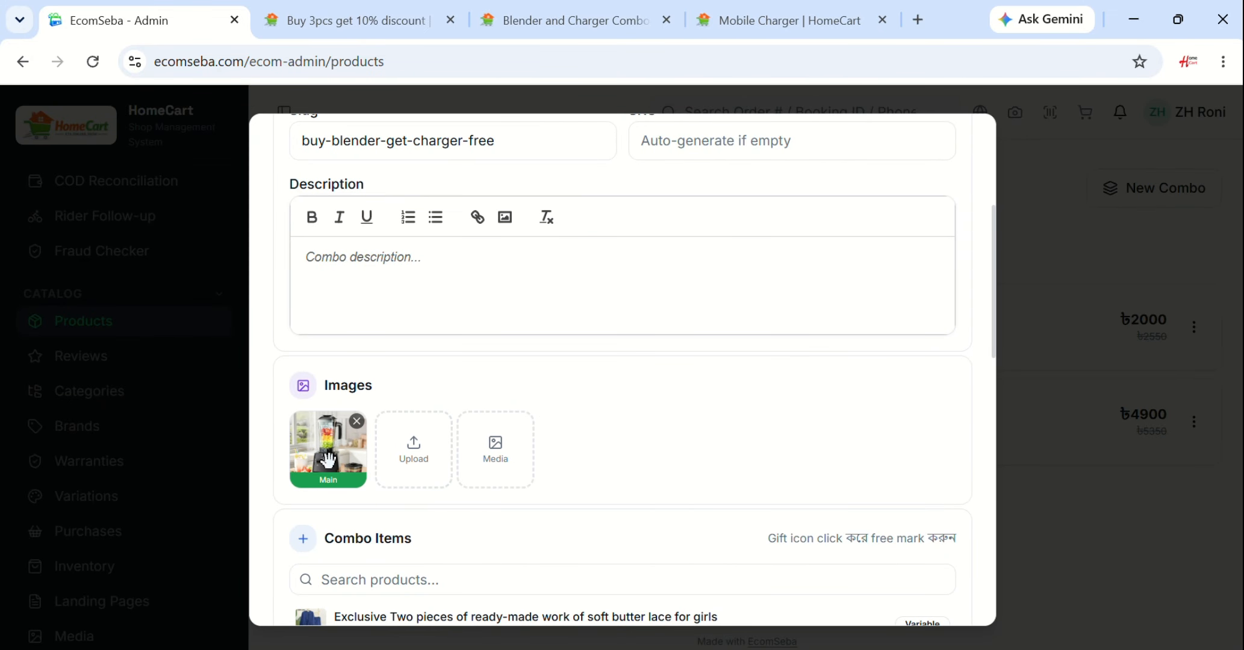
# Add the Professional Blender and the Mobile Charger to the combo items
pyautogui.scroll(-3, 541, 472)
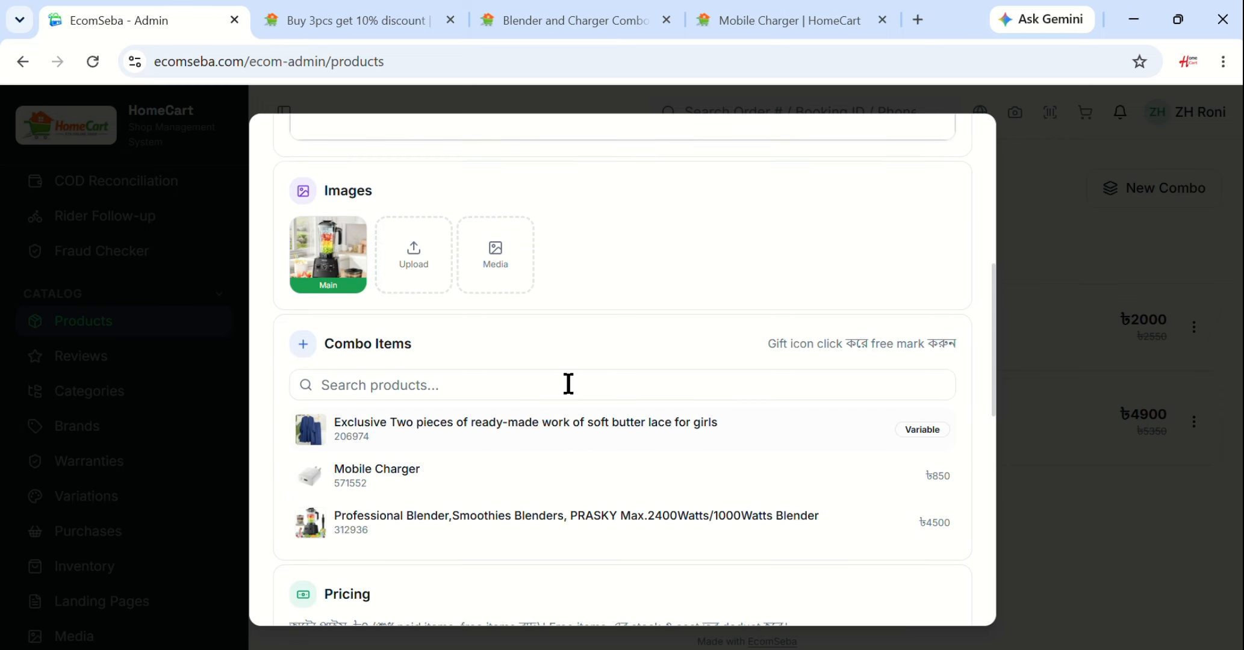
pyautogui.moveTo(422, 348); pyautogui.dragTo(330, 342)
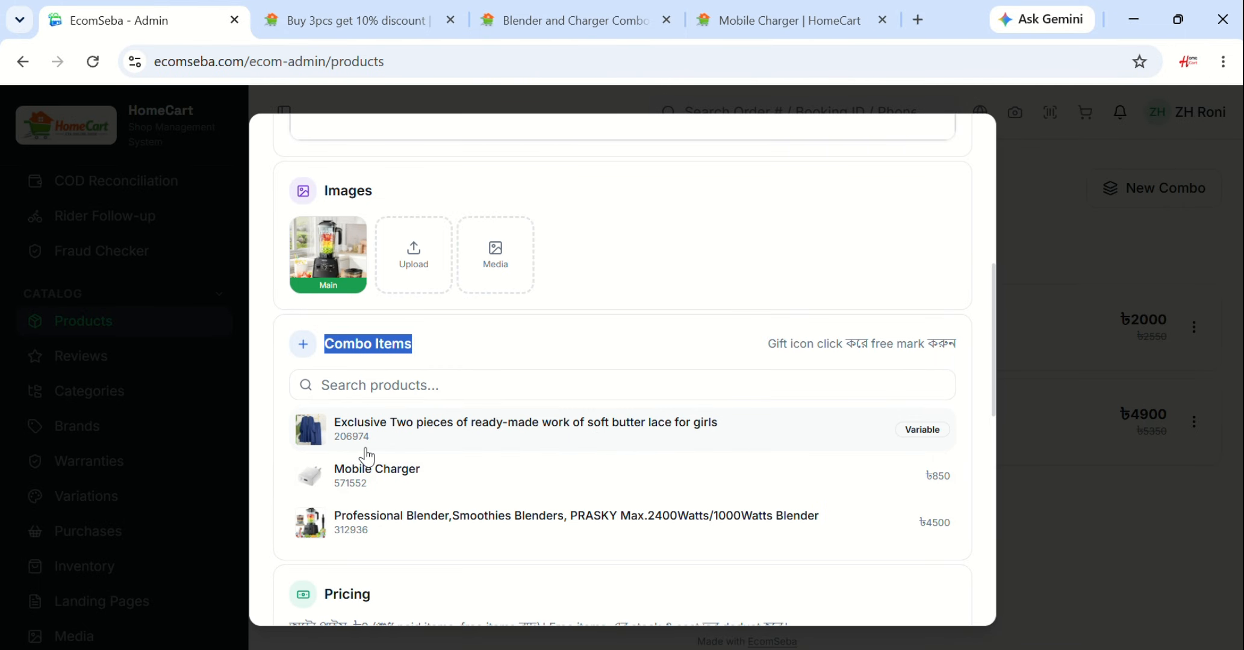
pyautogui.click(414, 523)
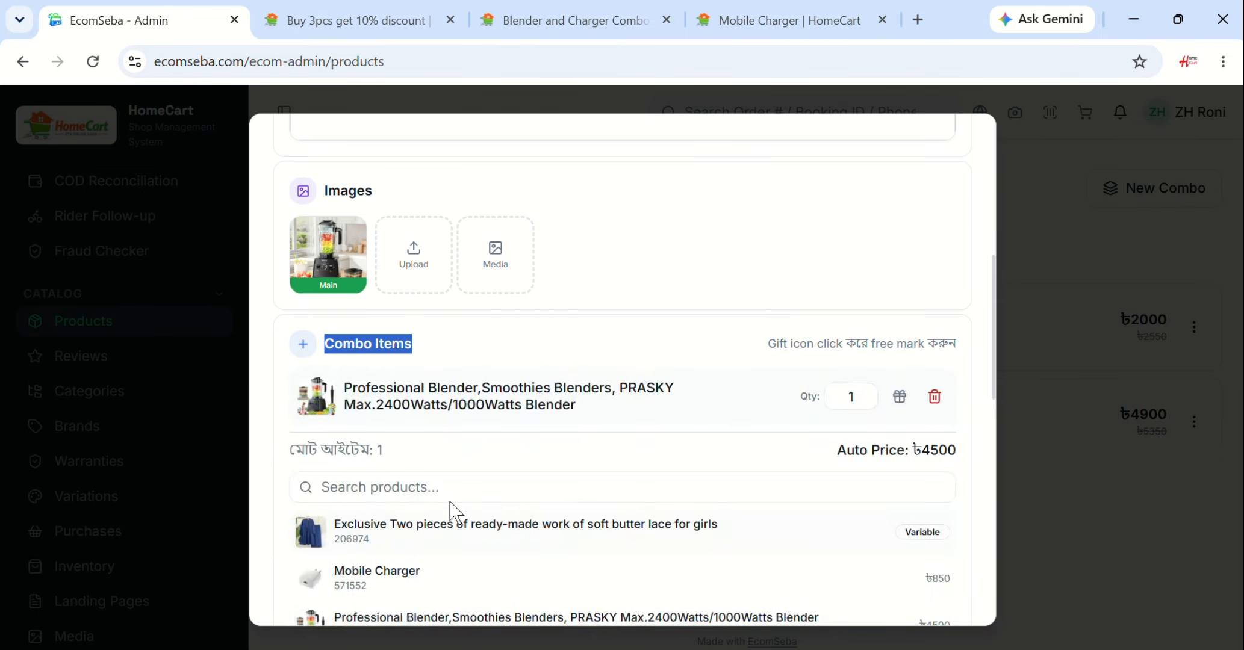
pyautogui.scroll(-3, 449, 443)
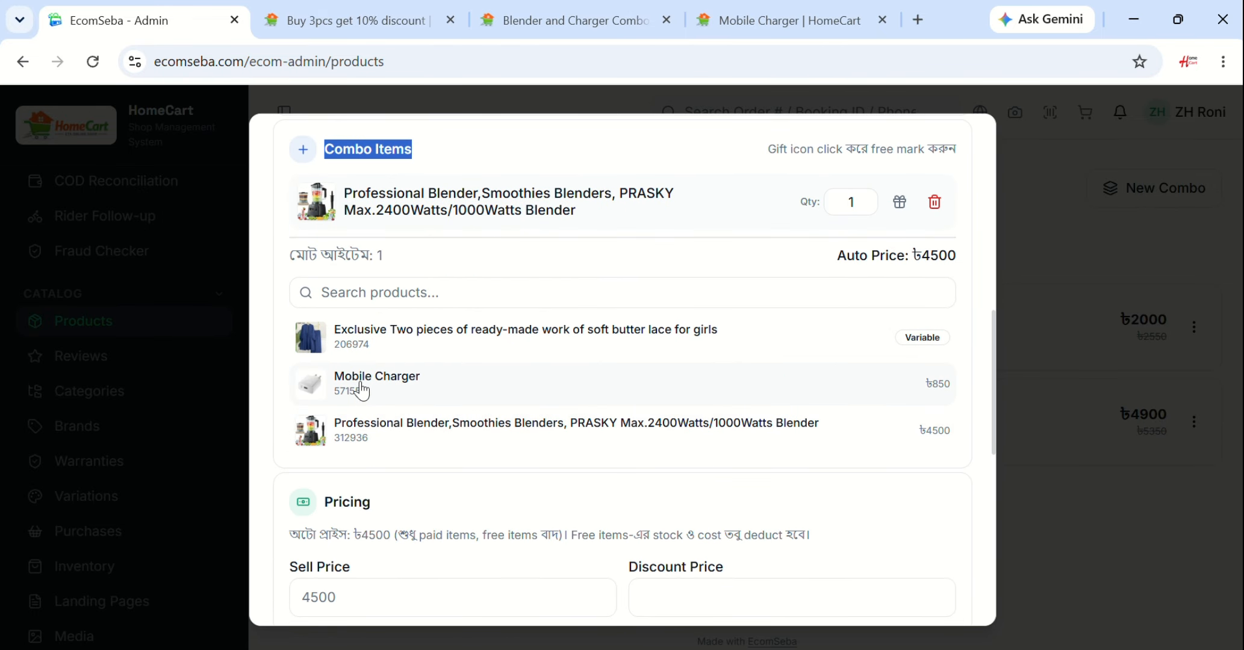
pyautogui.click(376, 391)
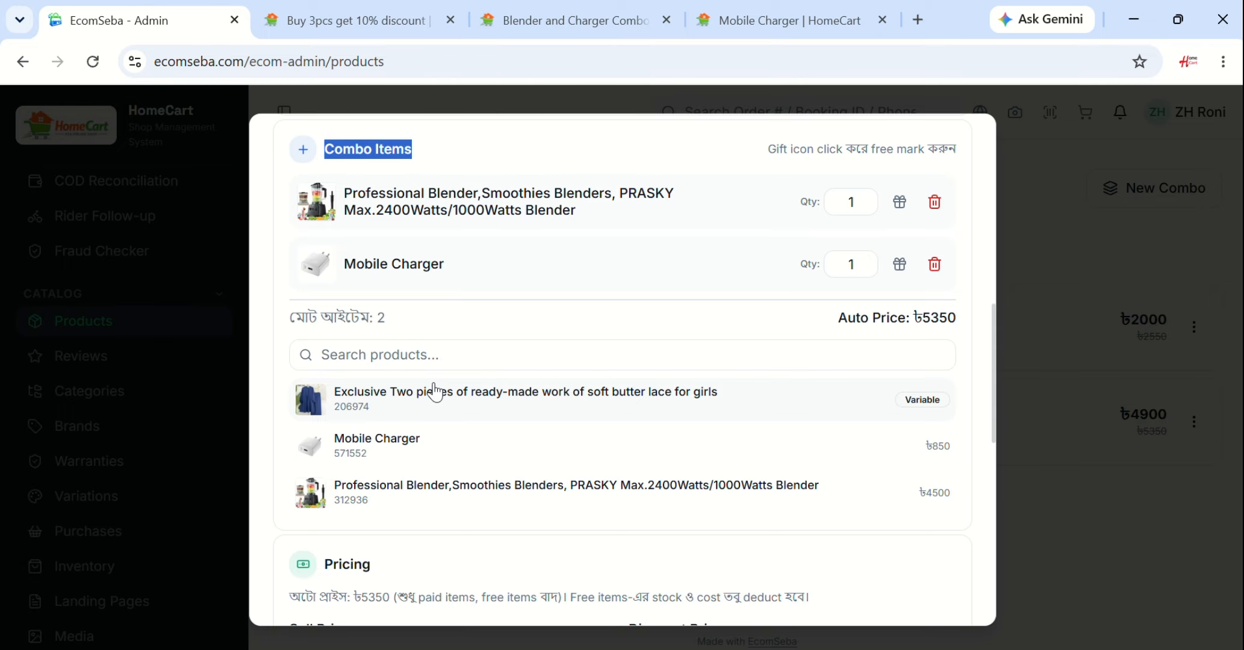
# Mark the Mobile Charger as the free item in the combo
pyautogui.scroll(2, 572, 340)
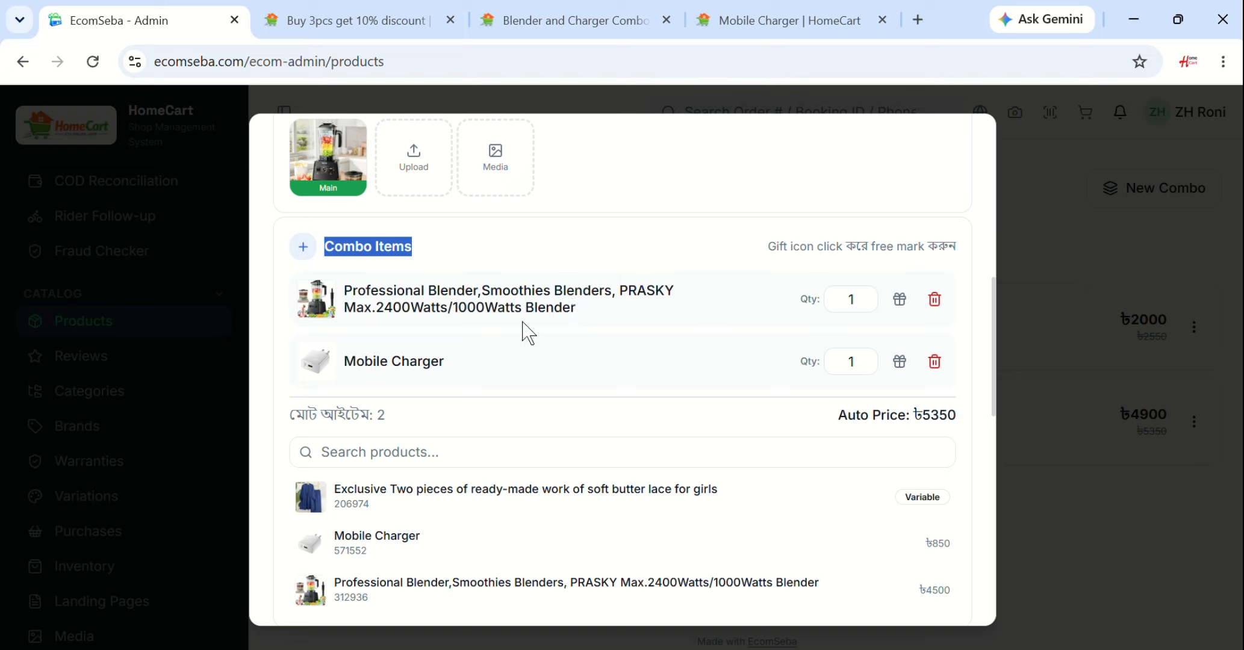
pyautogui.moveTo(575, 310); pyautogui.dragTo(481, 301)
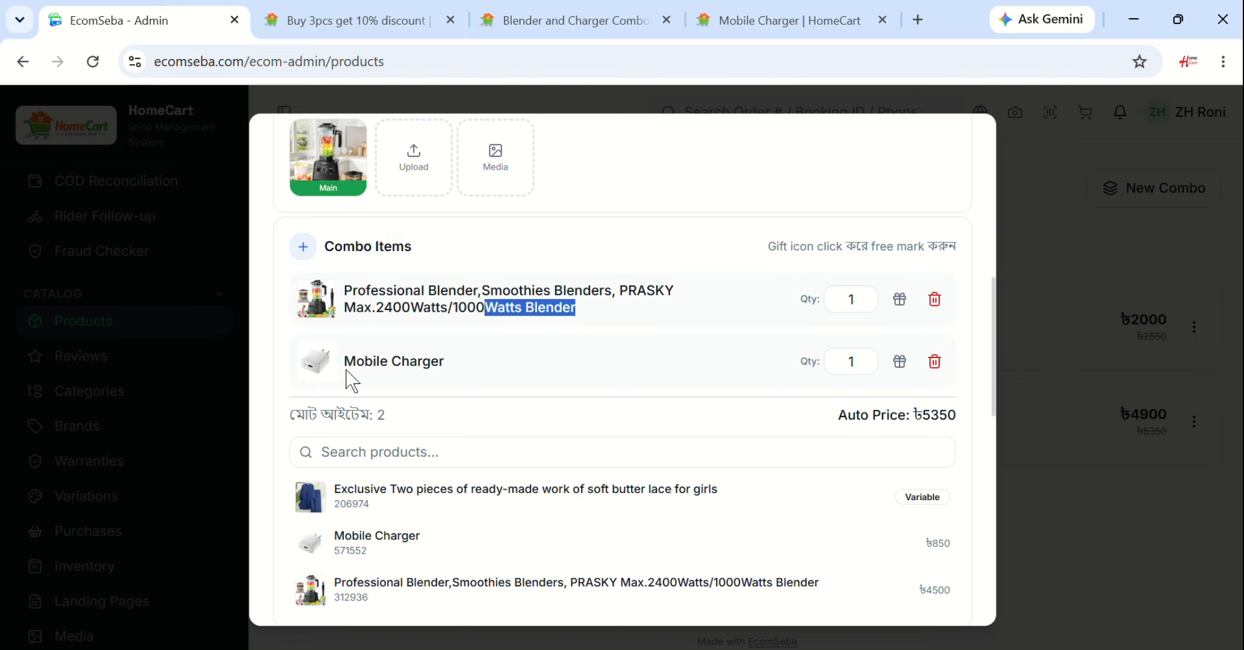
pyautogui.click(899, 364)
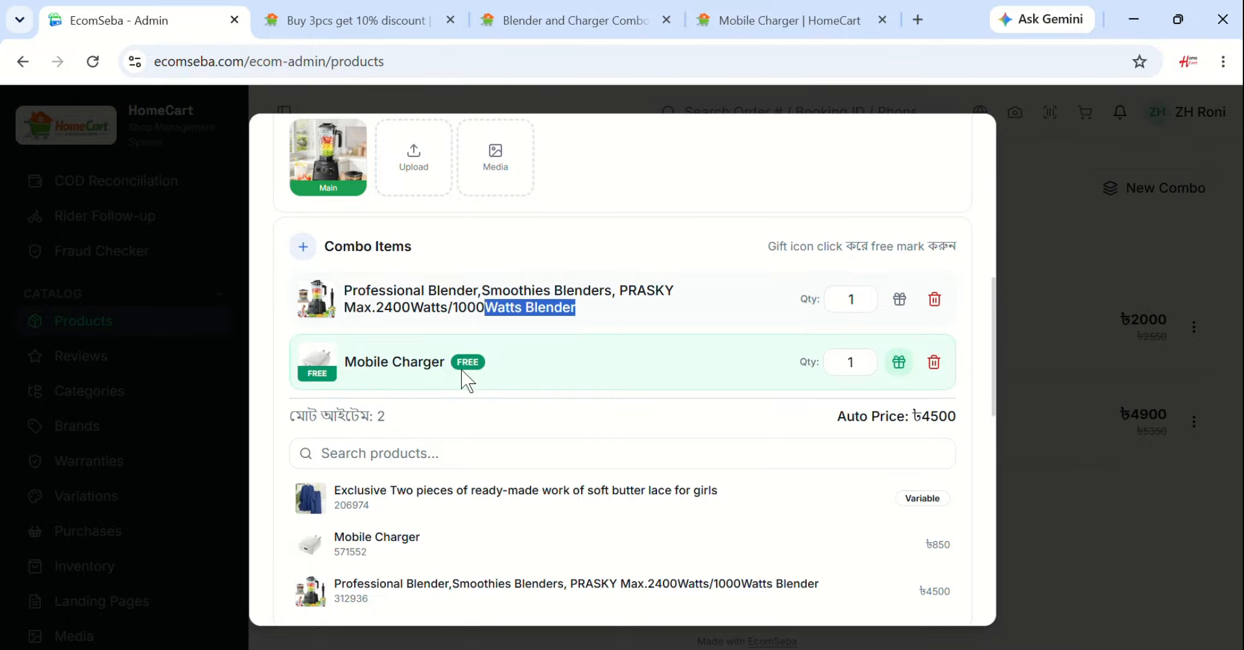
# Set the combo's sell price to 5000 and its discount price to 4500
pyautogui.scroll(-6, 464, 379)
pyautogui.click(354, 378)
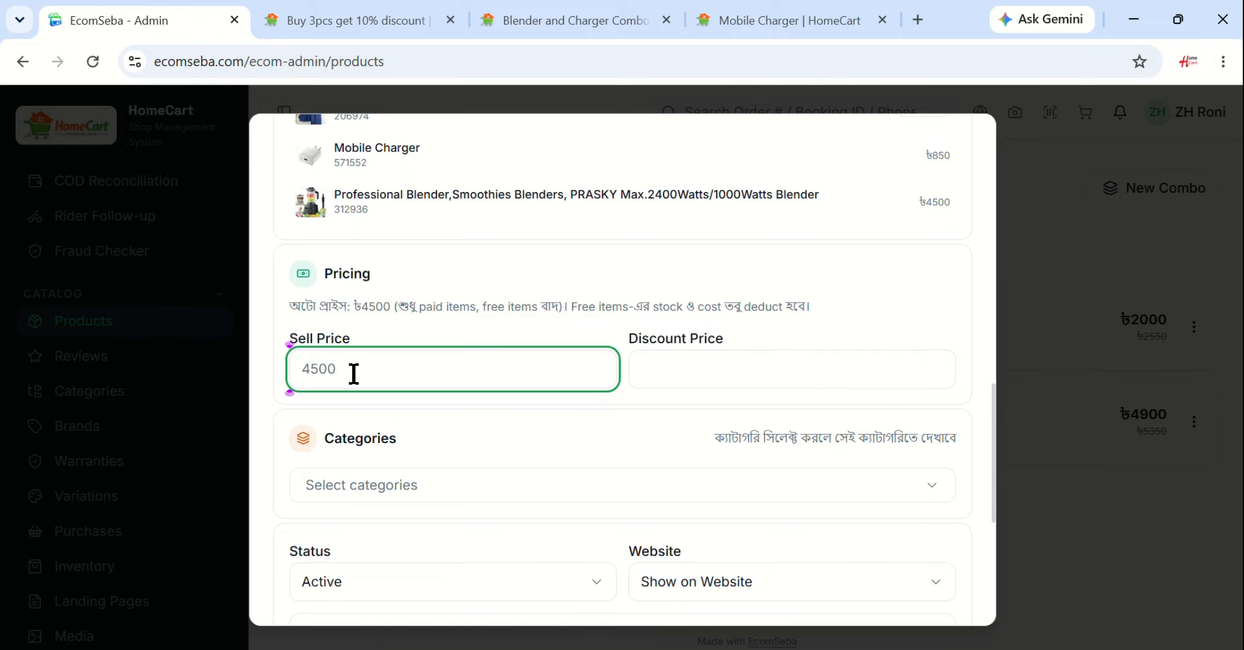
pyautogui.scroll(2, 720, 360)
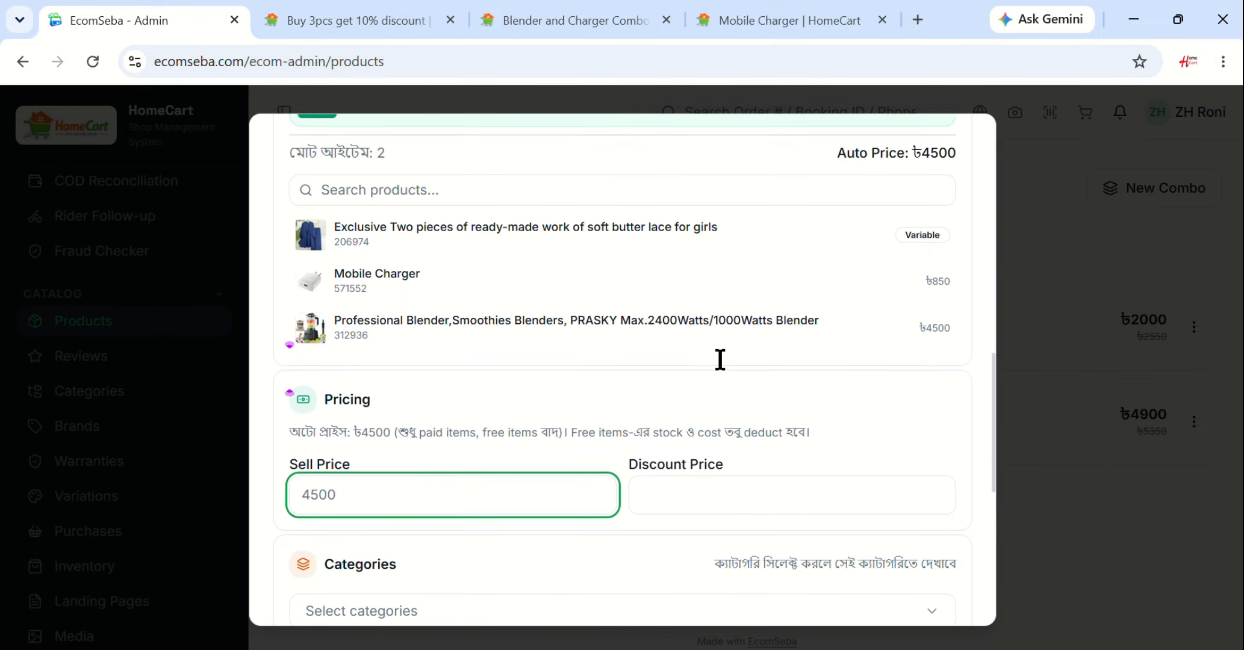
pyautogui.scroll(1, 722, 365)
pyautogui.scroll(-5, 600, 394)
pyautogui.scroll(3, 752, 361)
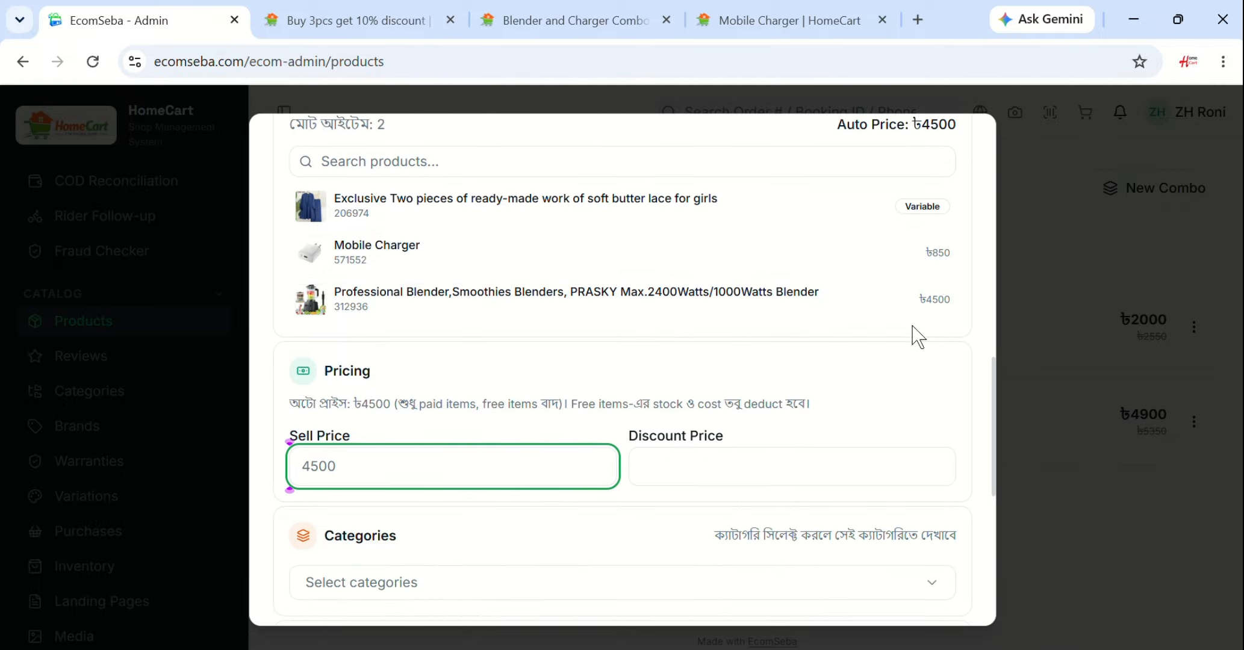
pyautogui.scroll(3, 620, 307)
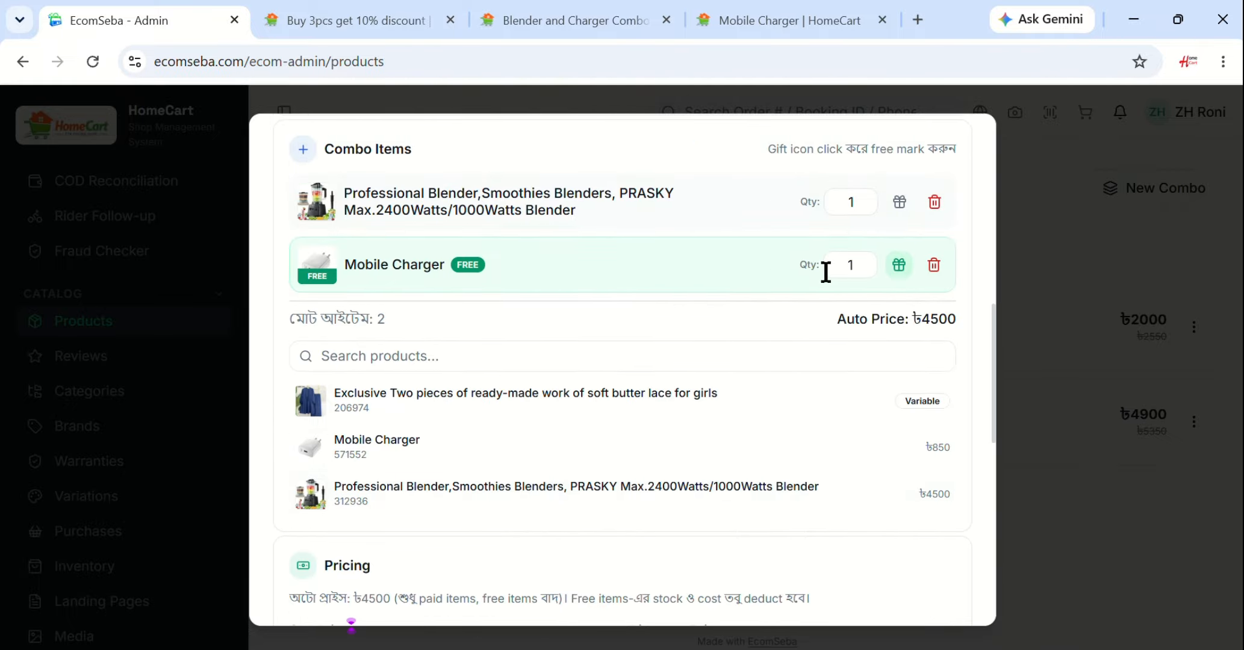
pyautogui.scroll(-5, 481, 313)
pyautogui.click(432, 356)
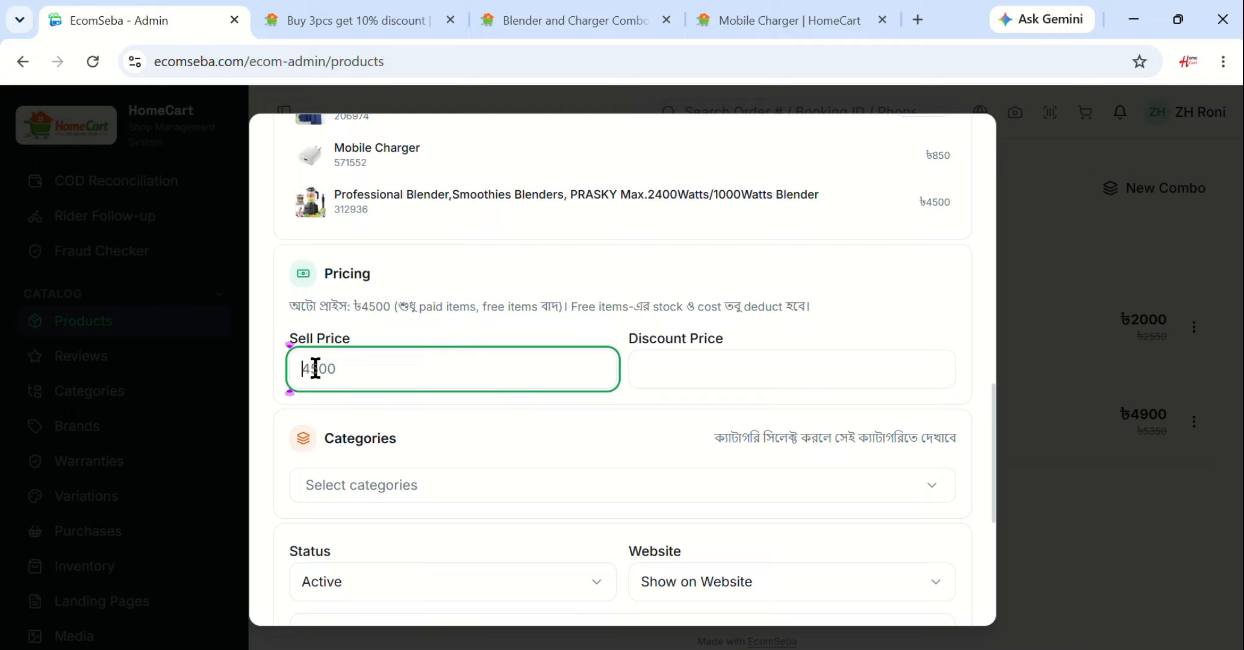
pyautogui.write('5000')
pyautogui.click(677, 370)
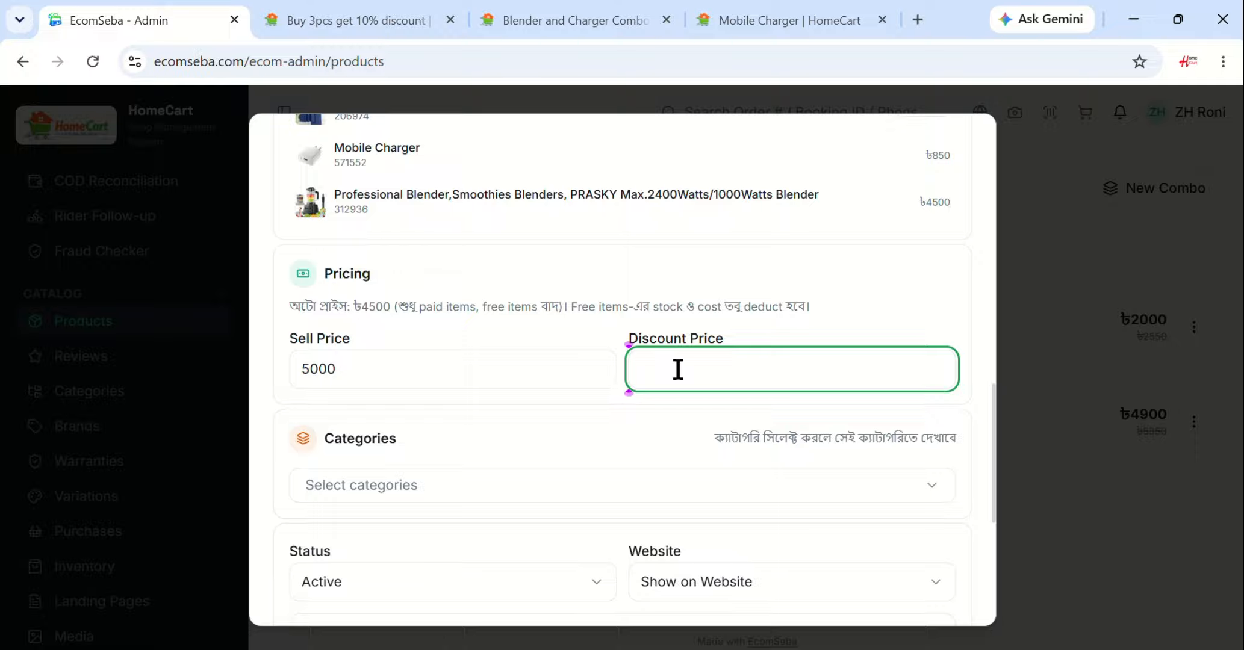
pyautogui.write('4500')
pyautogui.click(854, 301)
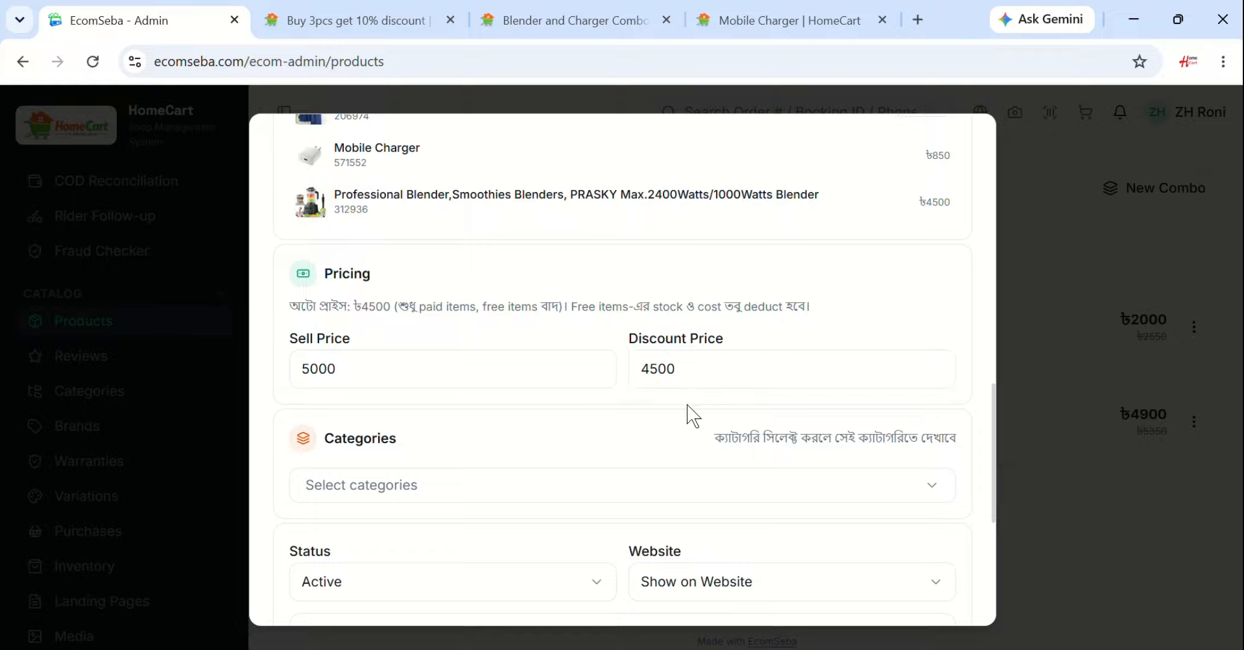
# Assign the combo to the categories Charger, Mobile Accessories, Blender and Kitchen Appliances
pyautogui.click(432, 492)
pyautogui.click(329, 361)
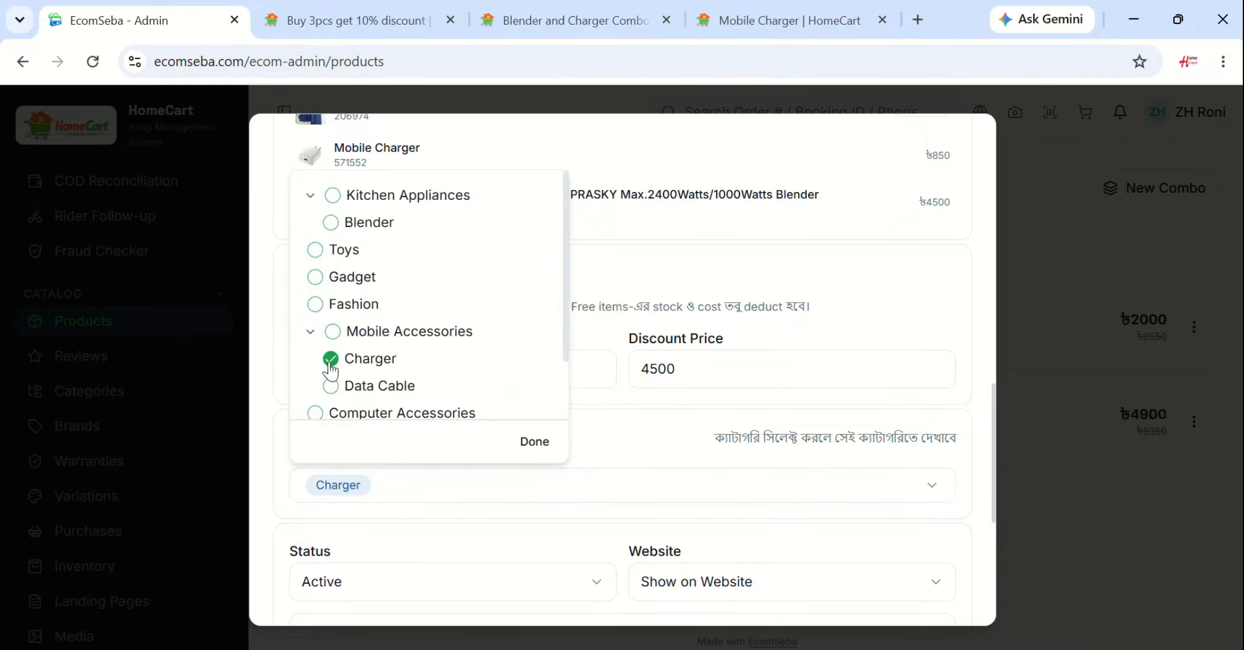
pyautogui.click(332, 331)
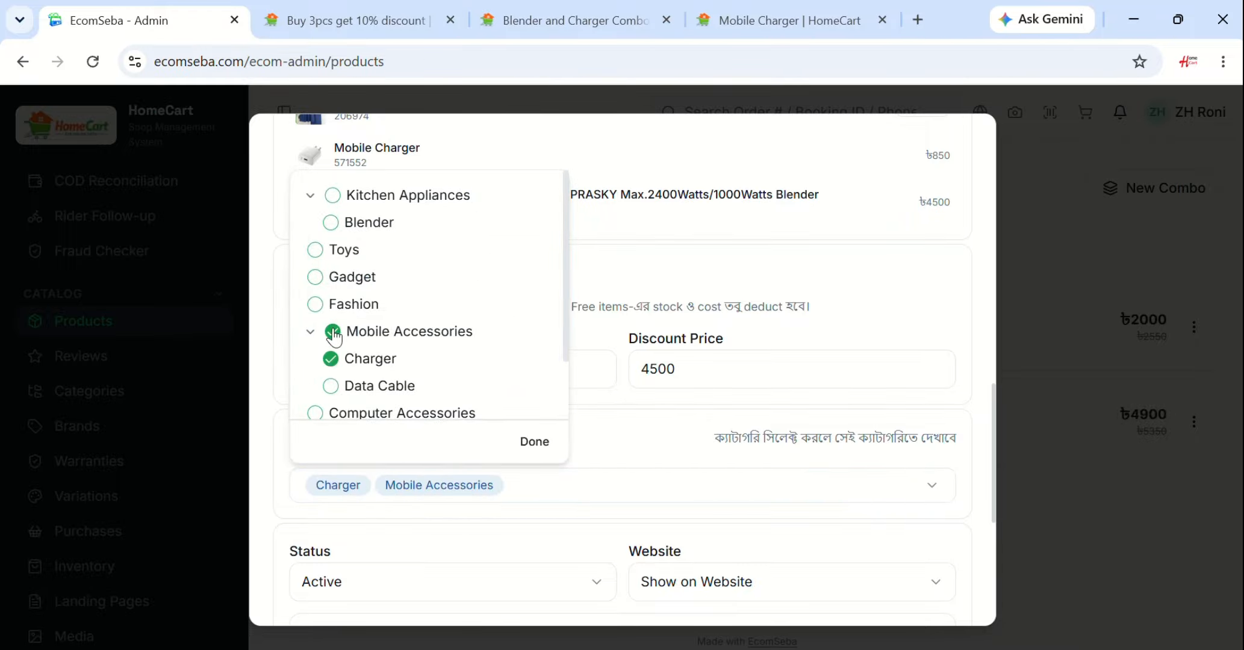
pyautogui.click(331, 223)
pyautogui.click(333, 194)
pyautogui.scroll(-2, 507, 422)
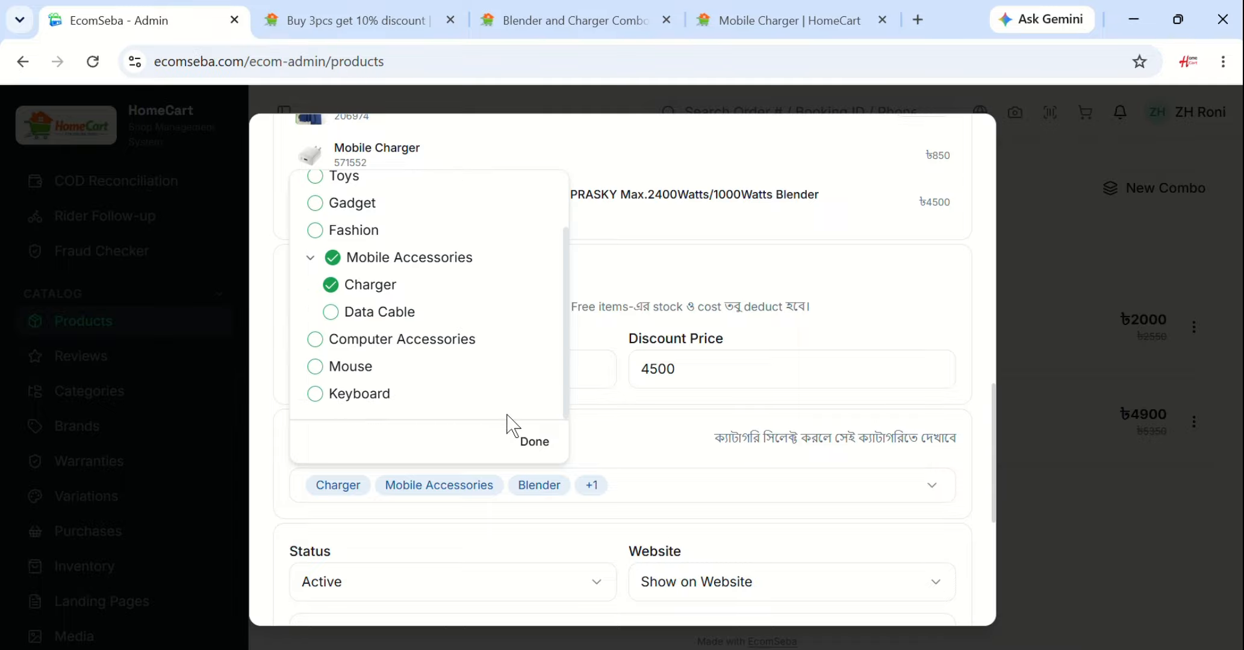
pyautogui.click(542, 440)
# Create the "Buy Blender get Charger Free" combo and open its store page
pyautogui.scroll(-5, 472, 410)
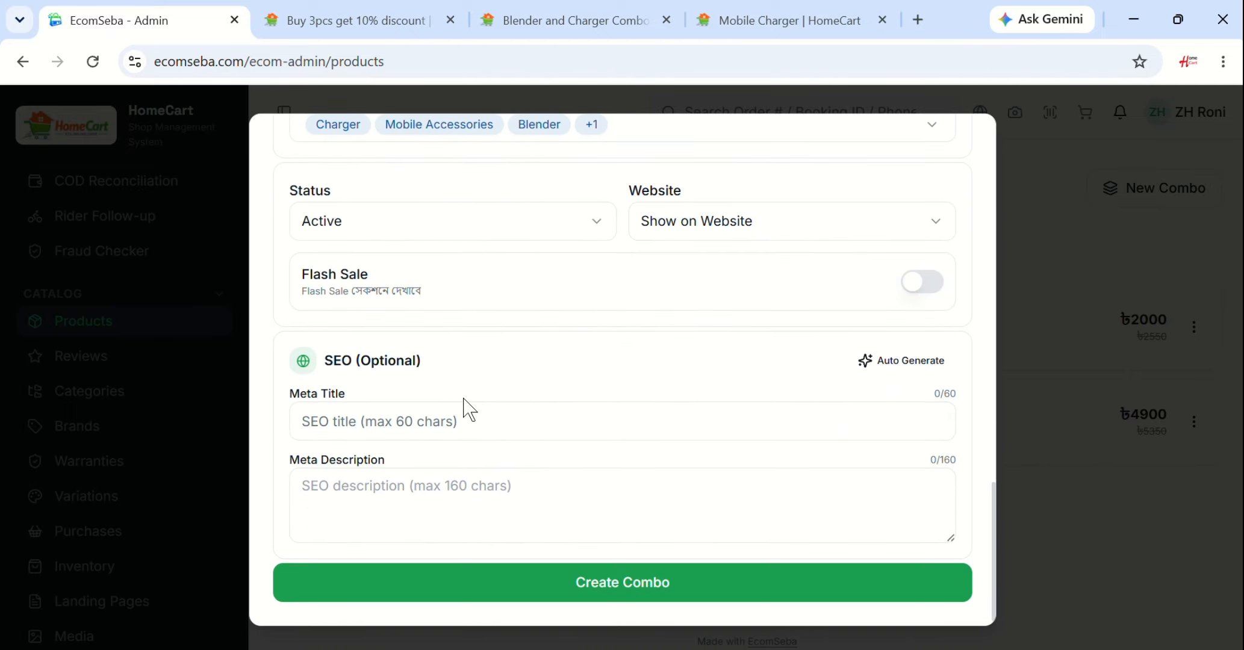
pyautogui.click(616, 593)
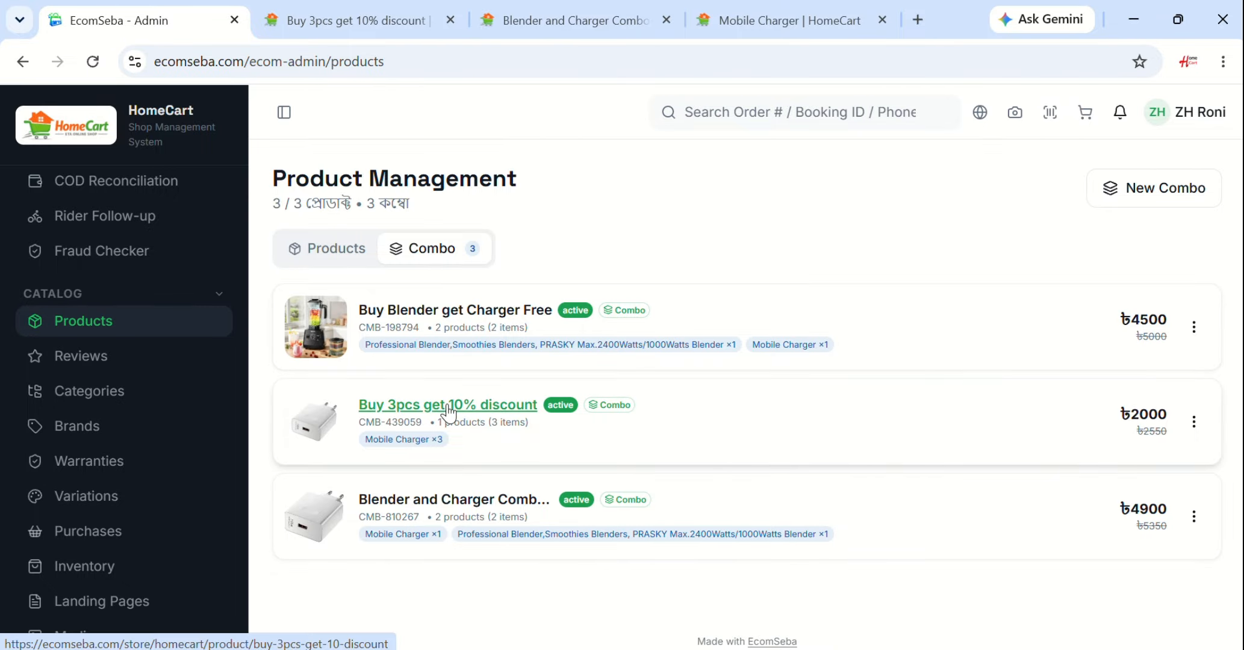
pyautogui.click(466, 312)
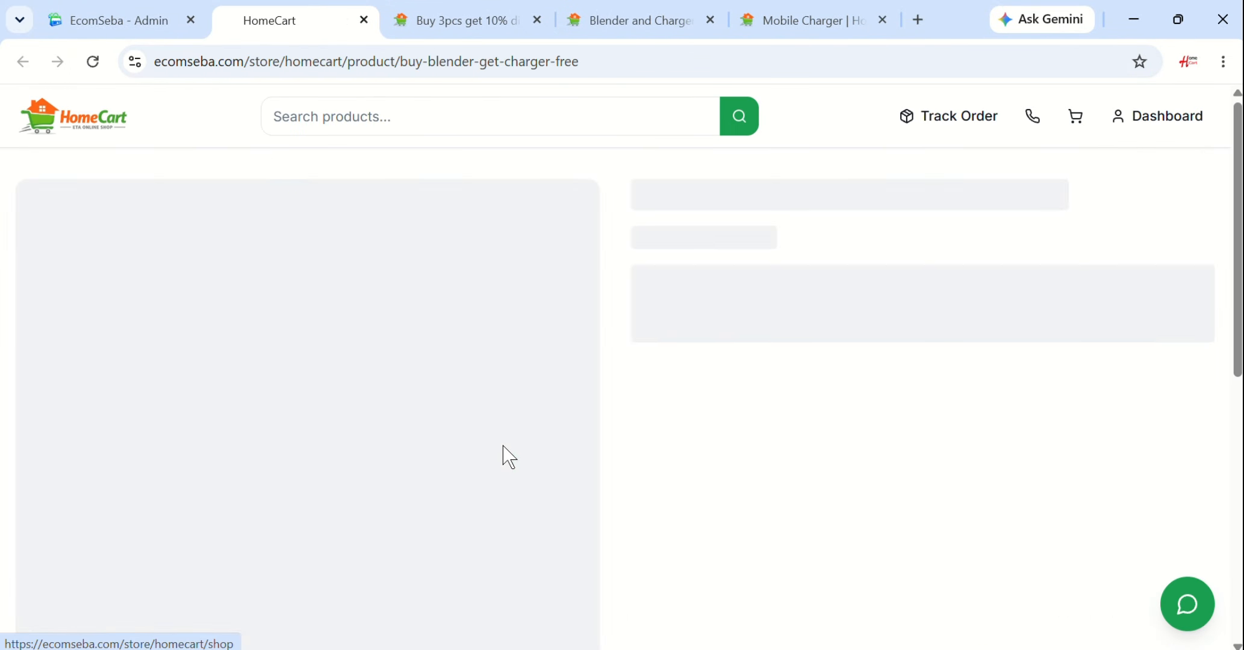
# Review the bundled blender, free gift and pricing on the combo's store page, then return to the shop admin's combo list
pyautogui.scroll(-2, 506, 469)
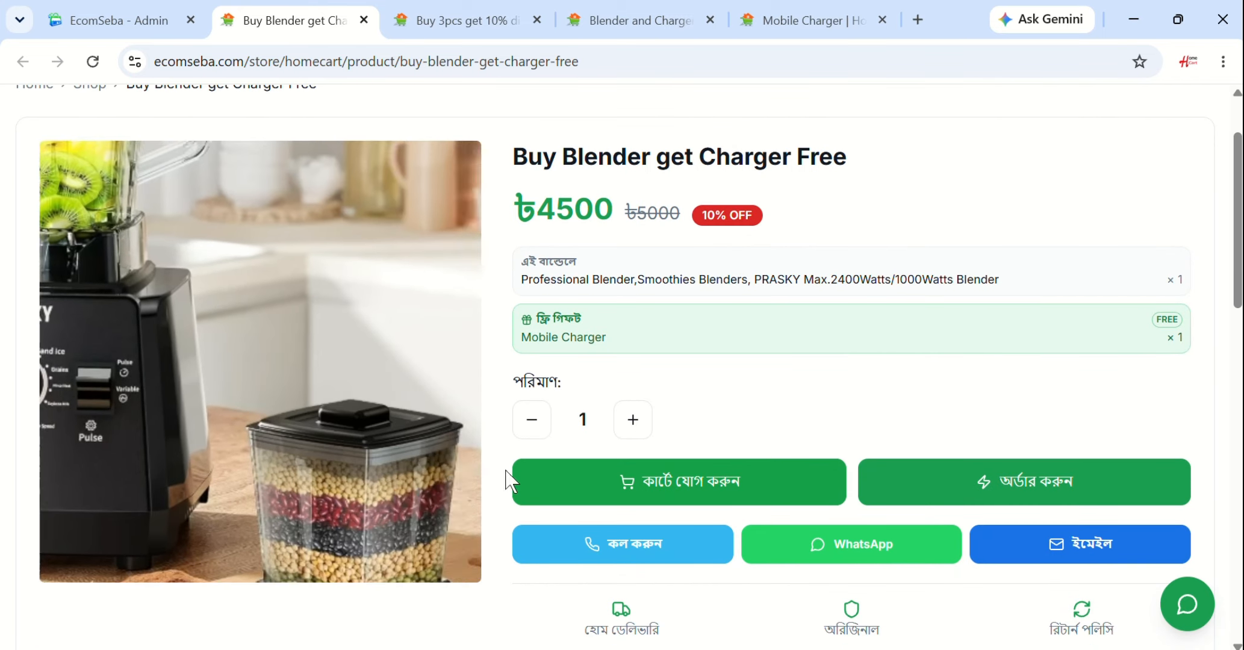
pyautogui.scroll(2, 665, 415)
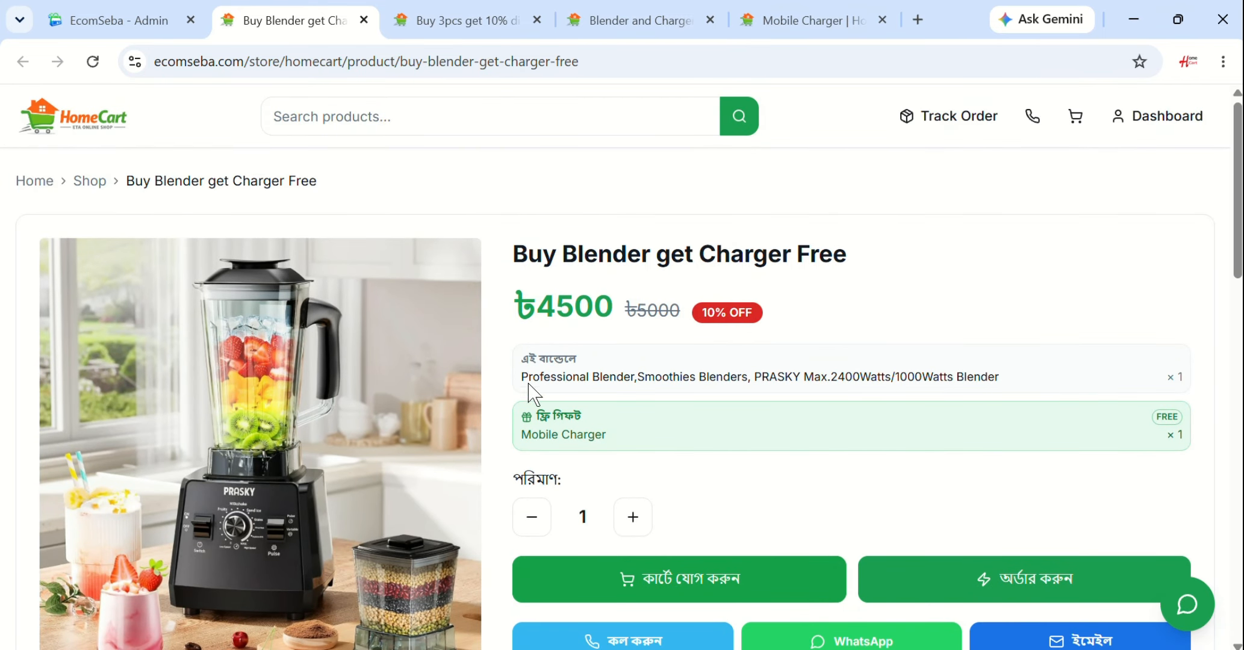
pyautogui.moveTo(531, 378); pyautogui.dragTo(1176, 378)
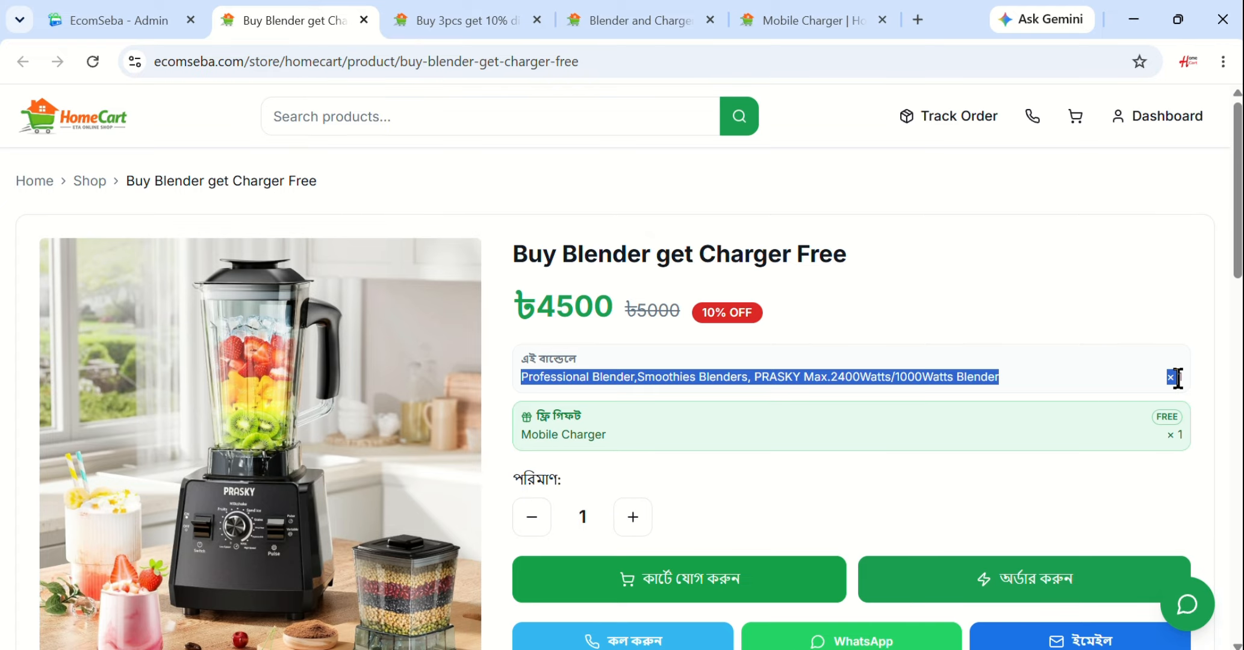
pyautogui.moveTo(523, 422); pyautogui.dragTo(594, 420)
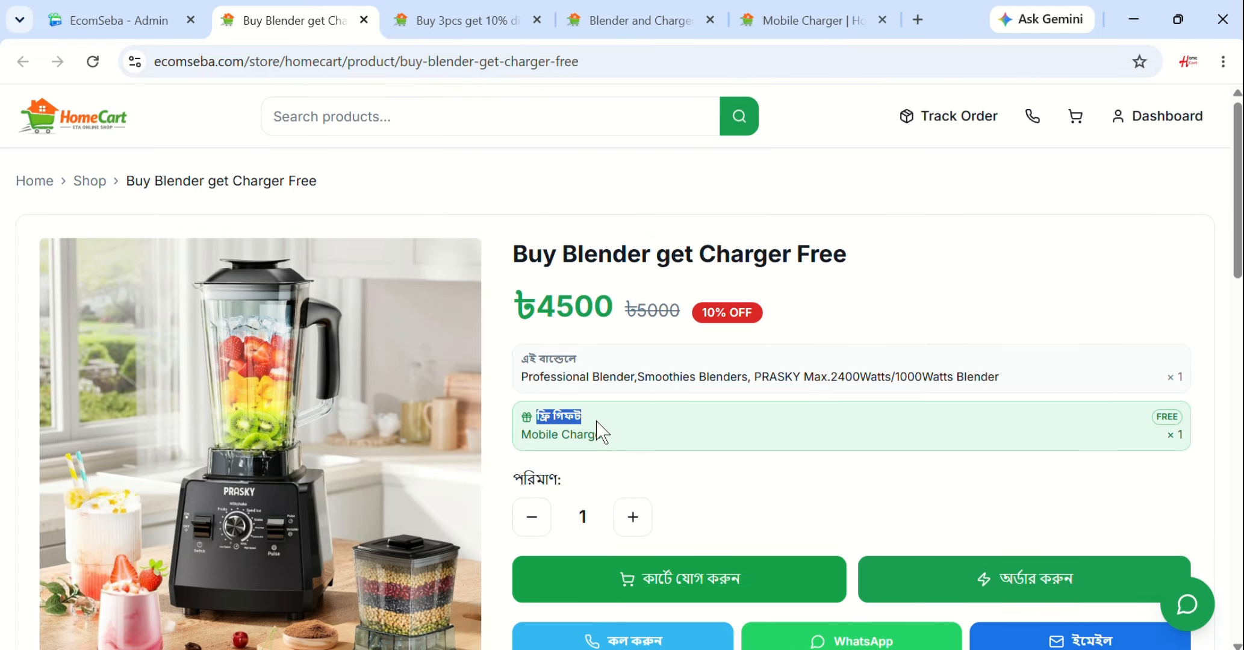
pyautogui.click(528, 439)
pyautogui.moveTo(528, 439); pyautogui.dragTo(1176, 433)
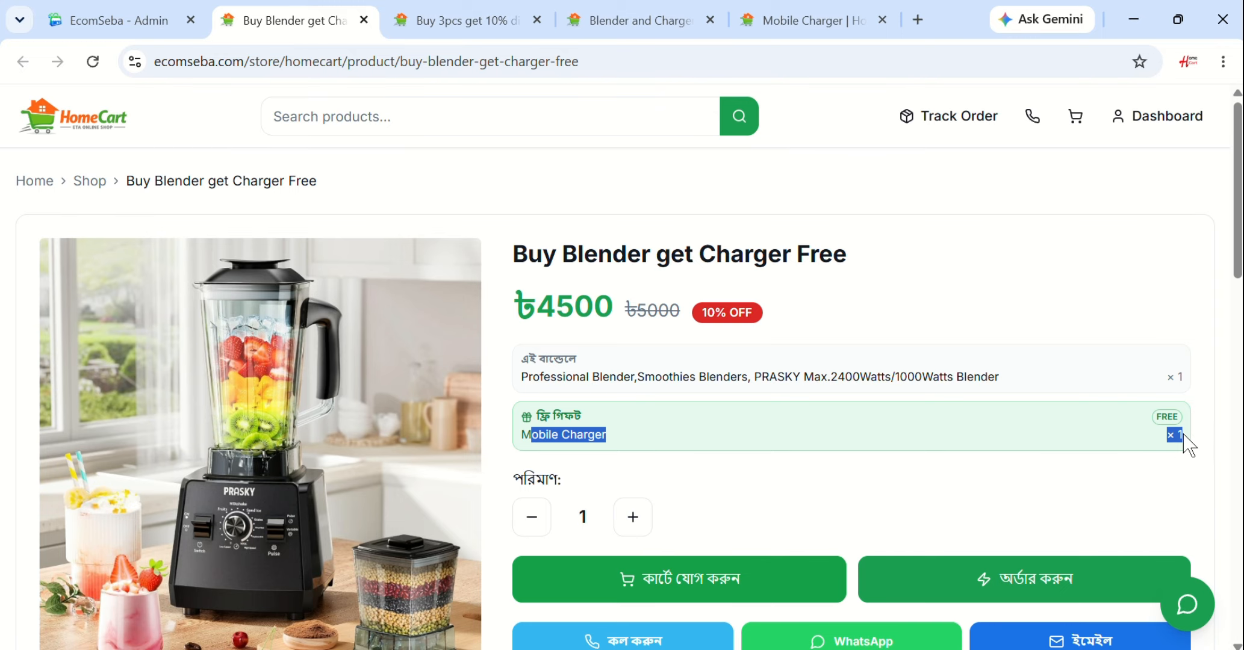
pyautogui.click(858, 482)
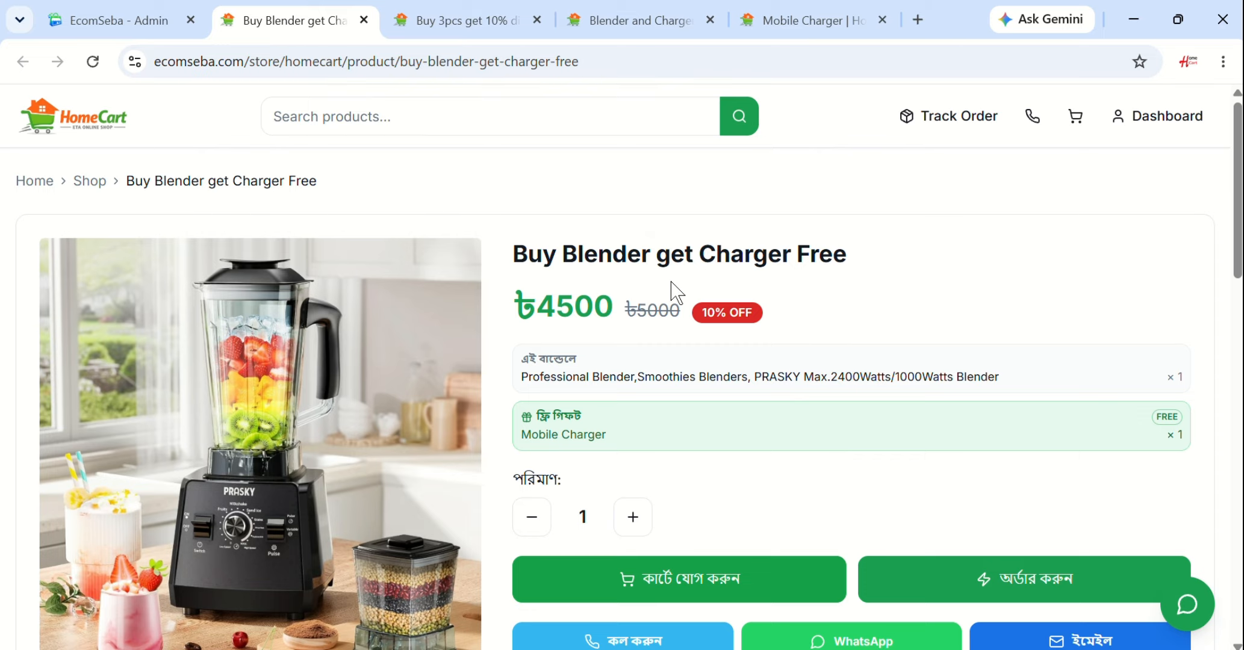
pyautogui.scroll(-2, 650, 536)
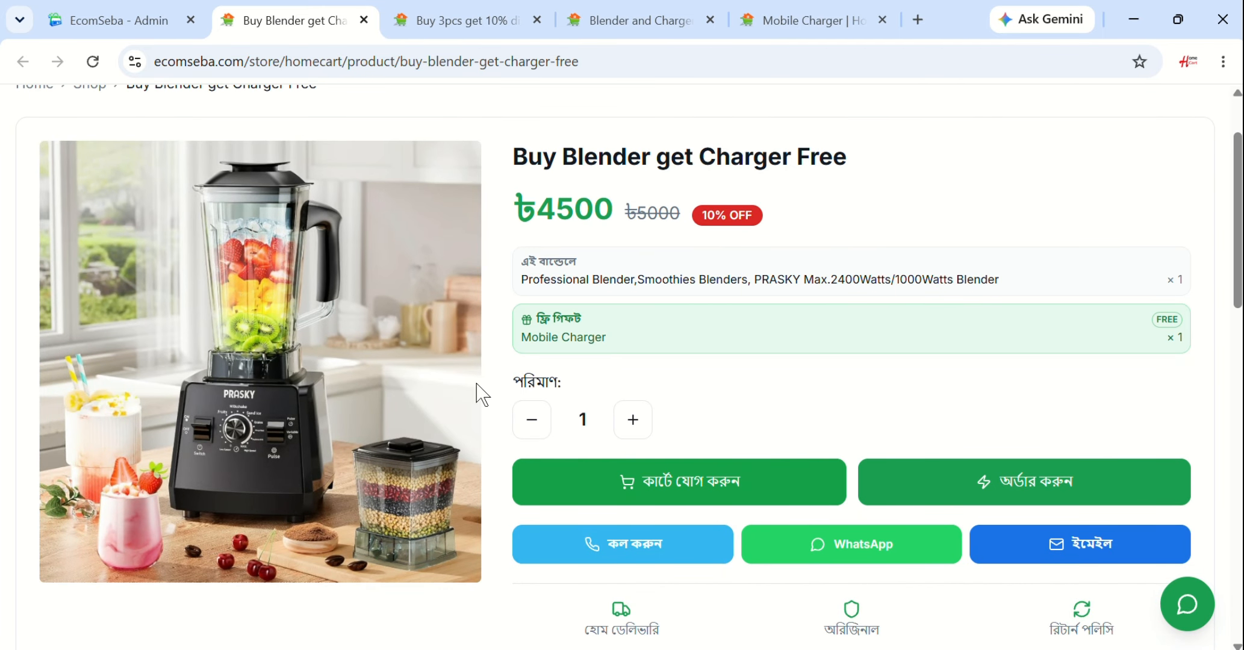
pyautogui.scroll(2, 482, 394)
pyautogui.click(150, 20)
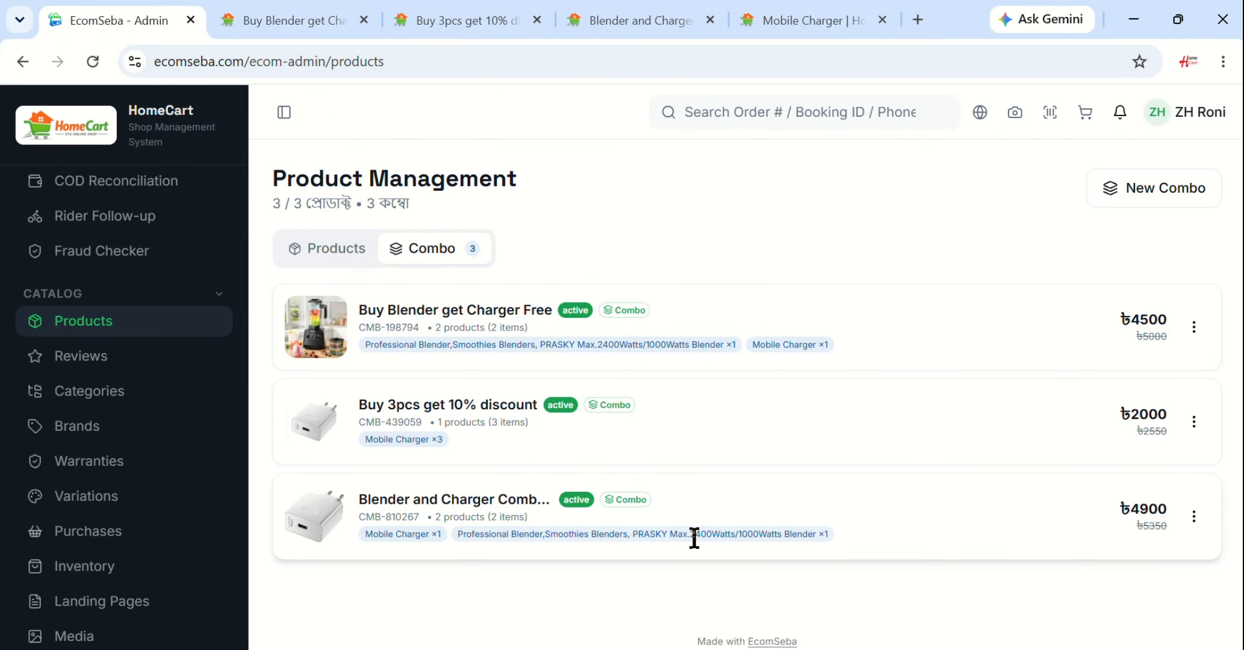